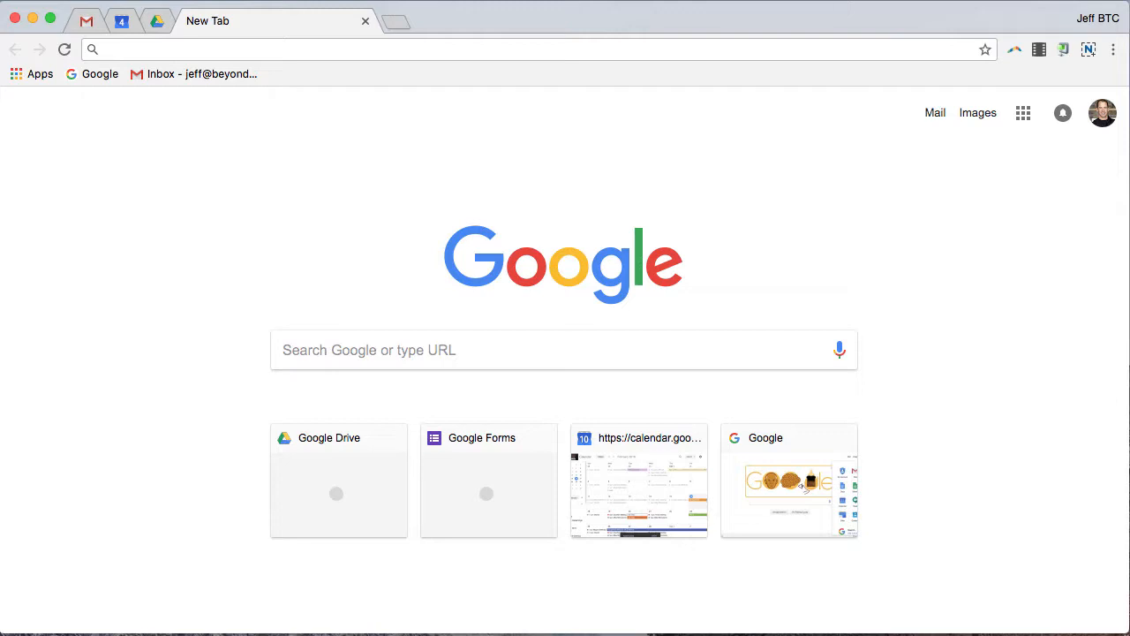
Step: Rearrange the Google apps launcher so the Forms shortcut sits in the first group, directly after Sheets
left_click(1023, 116)
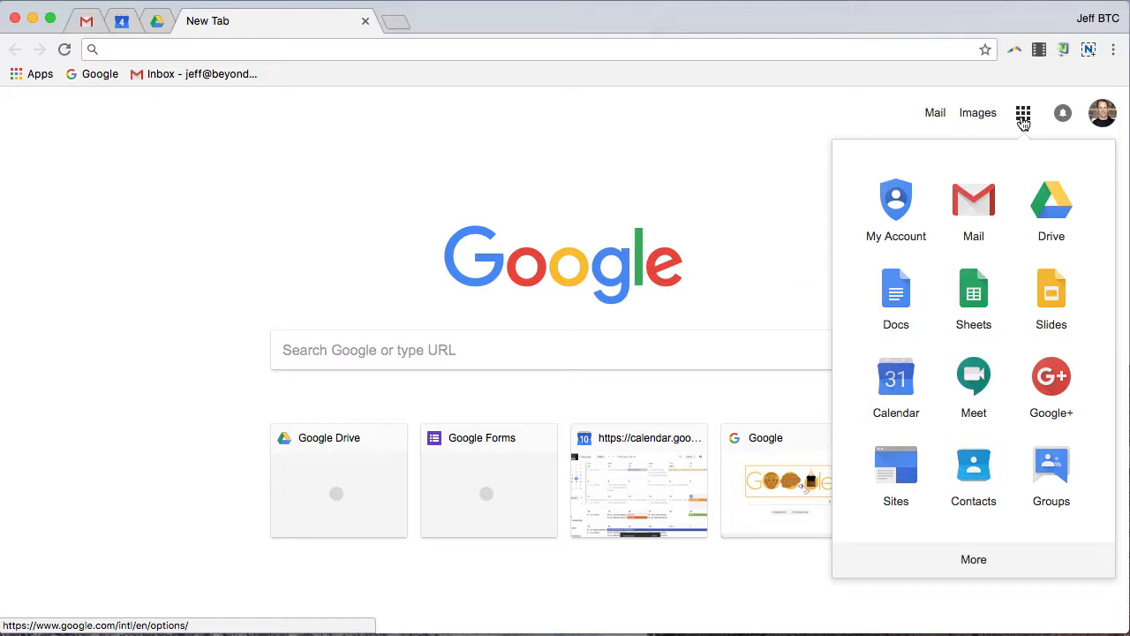
scroll(972, 398, "down", 1)
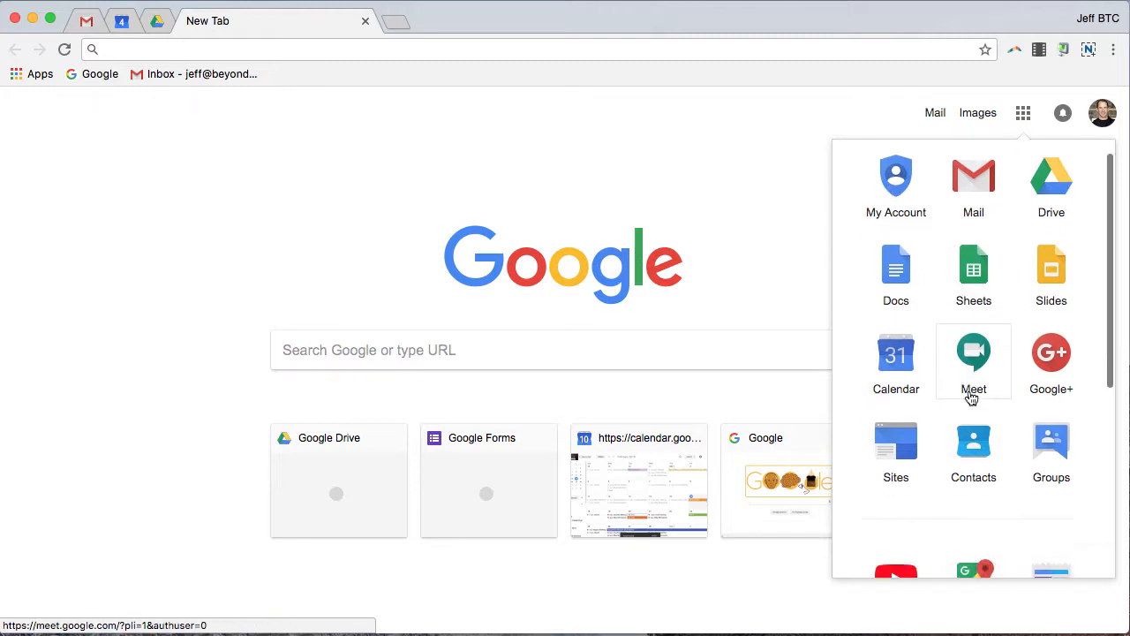
scroll(971, 397, "down", 5)
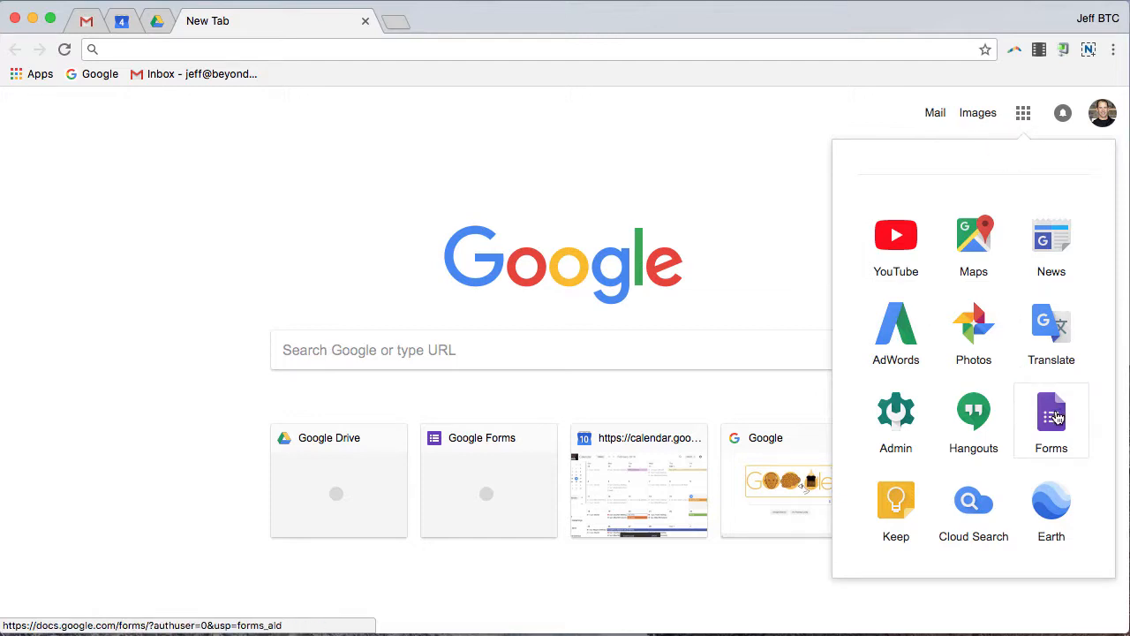
left_click_drag(1057, 415, 1055, 171)
scroll(1040, 218, "up", 5)
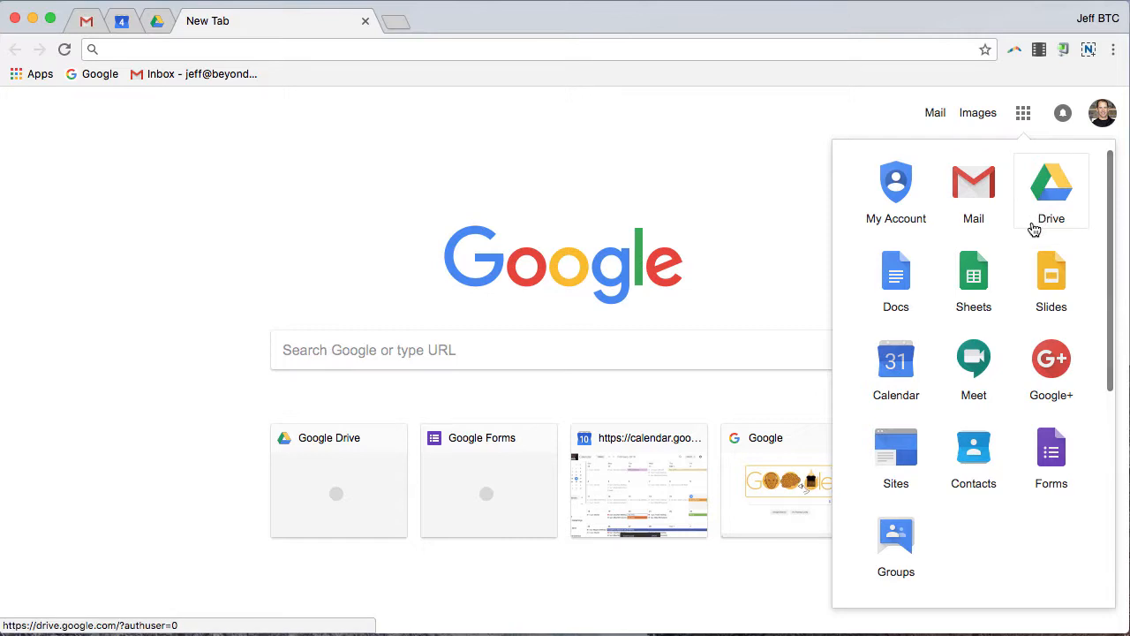
left_click_drag(1042, 474, 1051, 289)
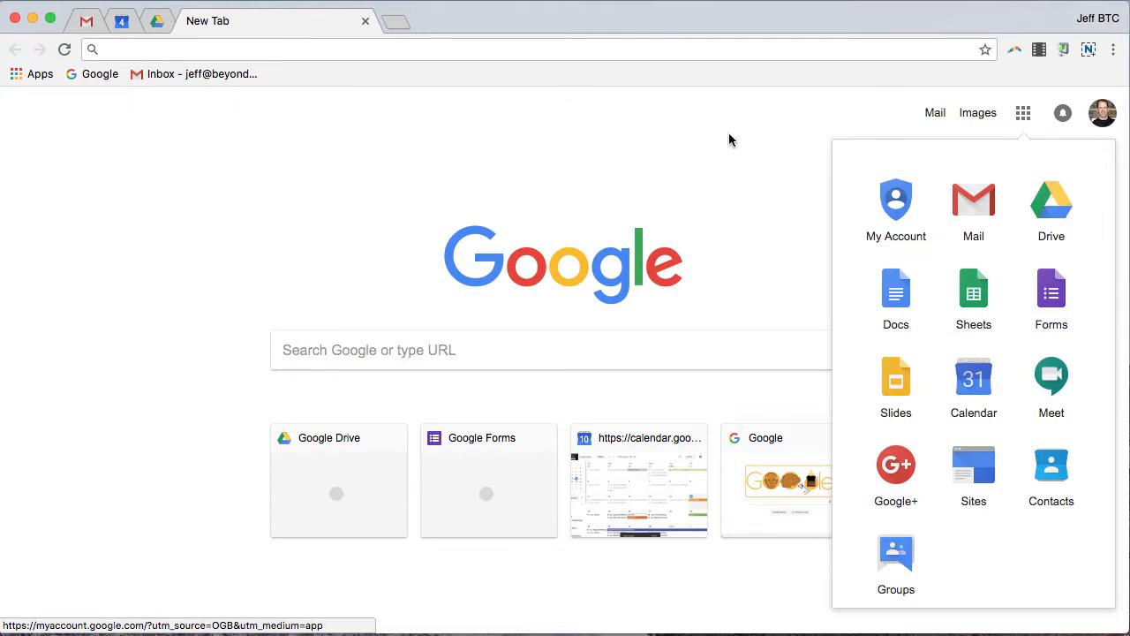
Step: Switch to Google Drive and look at the Google Forms creation options among the new-item types
left_click(158, 25)
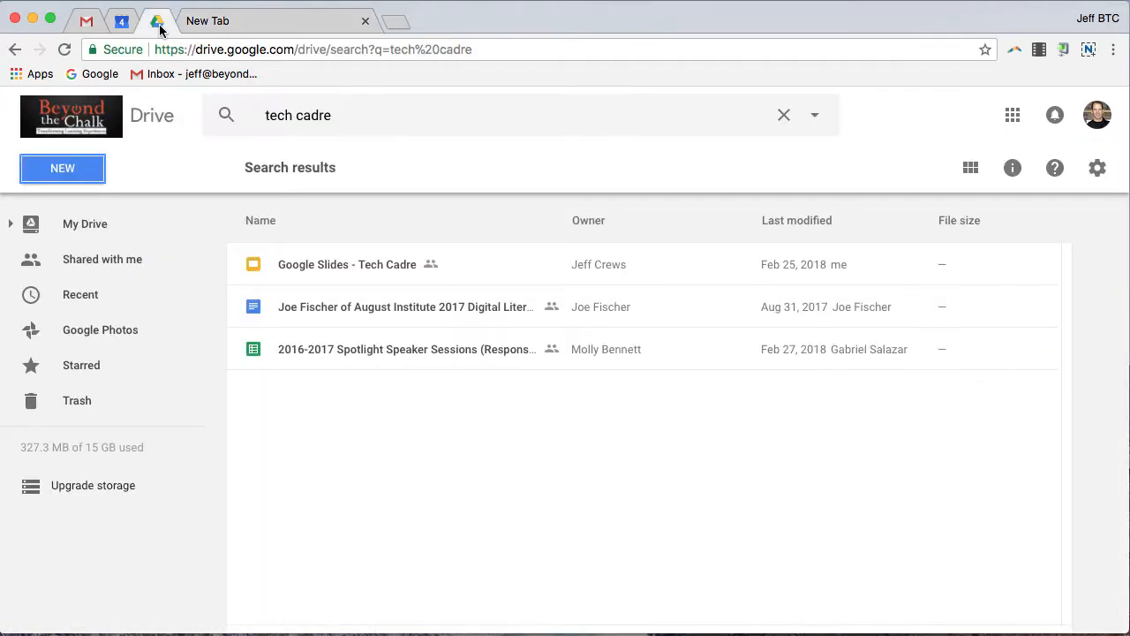
left_click(49, 176)
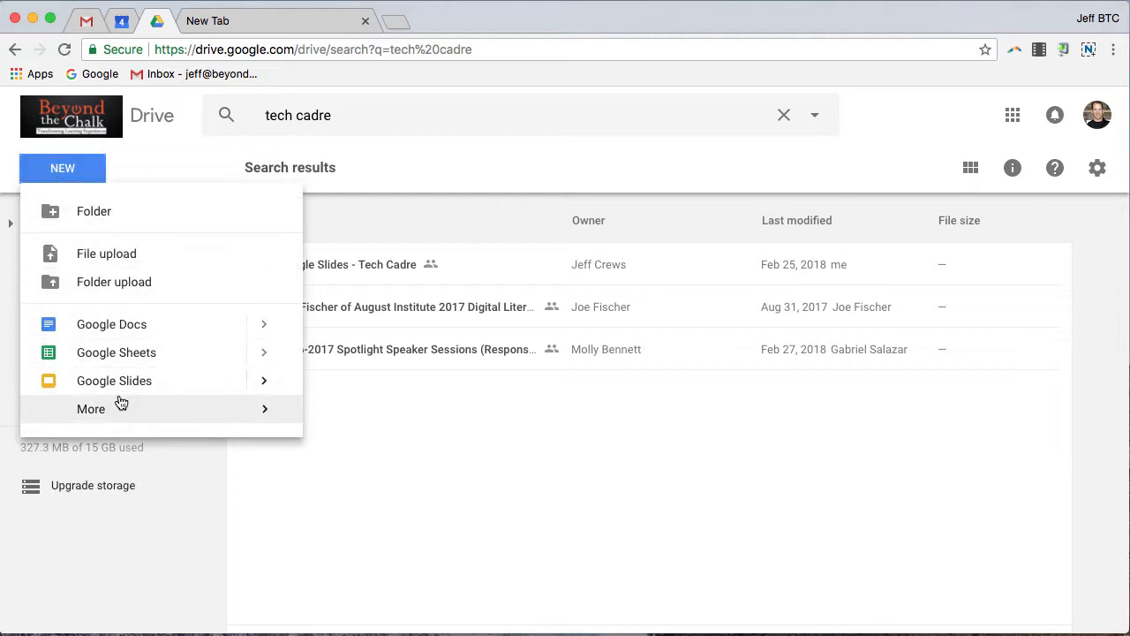
mouse_move(231, 413)
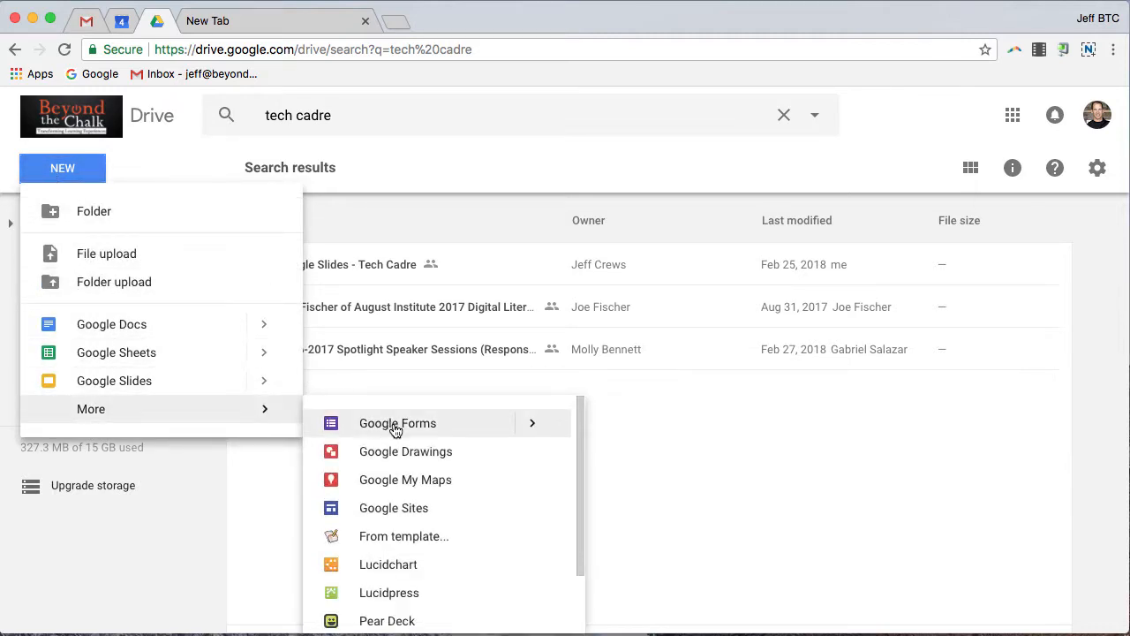
left_click(533, 427)
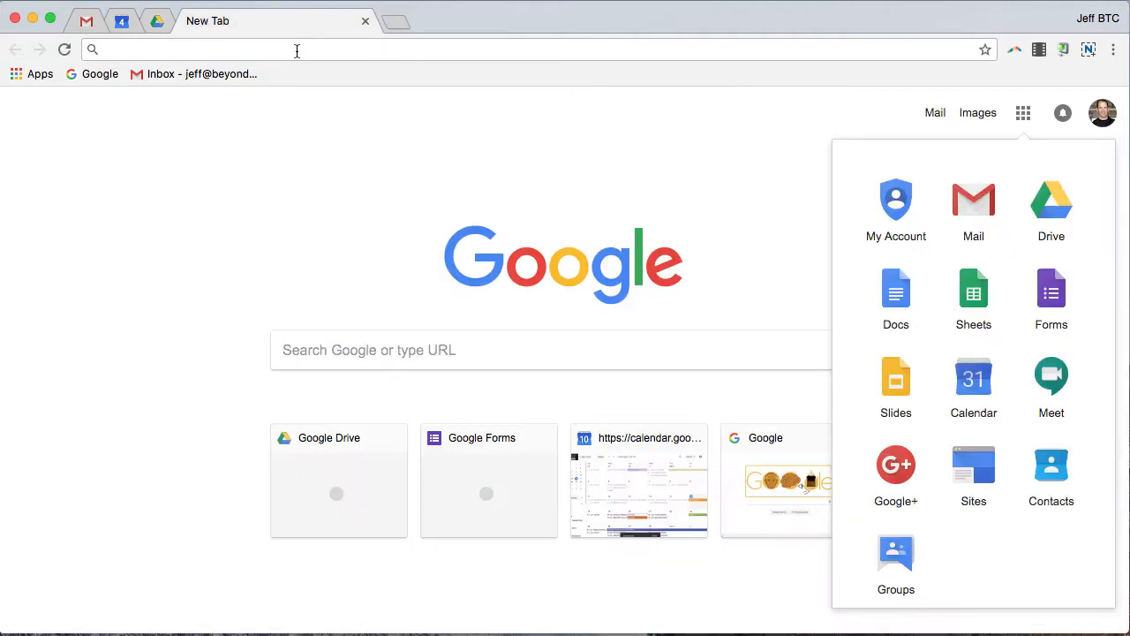
Step: Go to the Google Forms home page at forms.google.com in the empty browser tab
left_click(297, 50)
type("f")
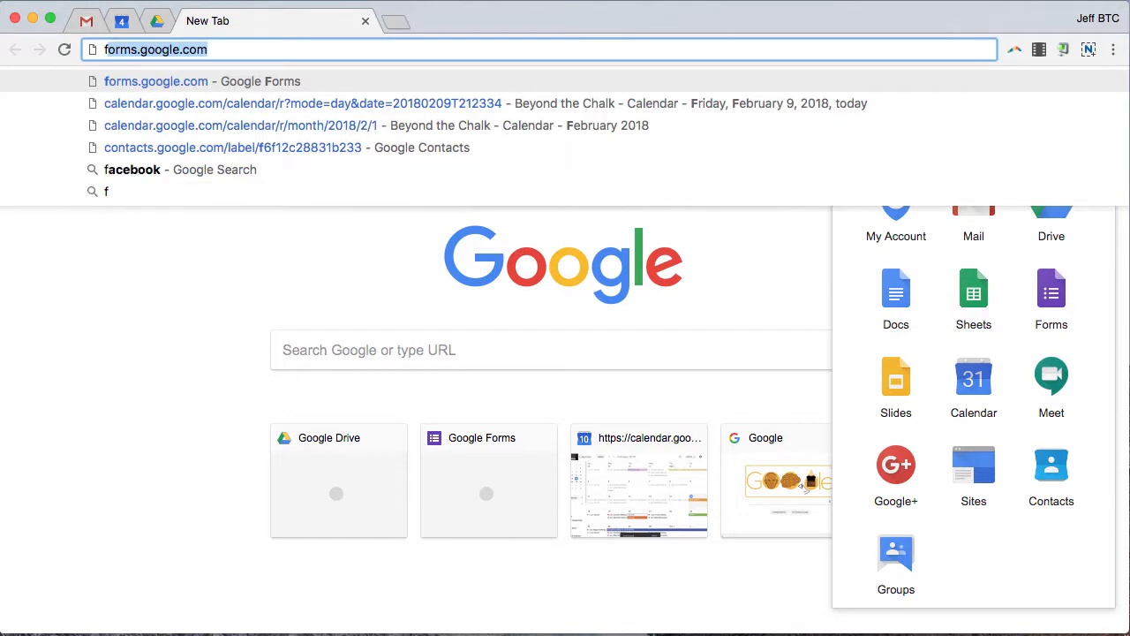
key("BackSpace")
key("BackSpace")
type("or")
key("BackSpace")
key("BackSpace")
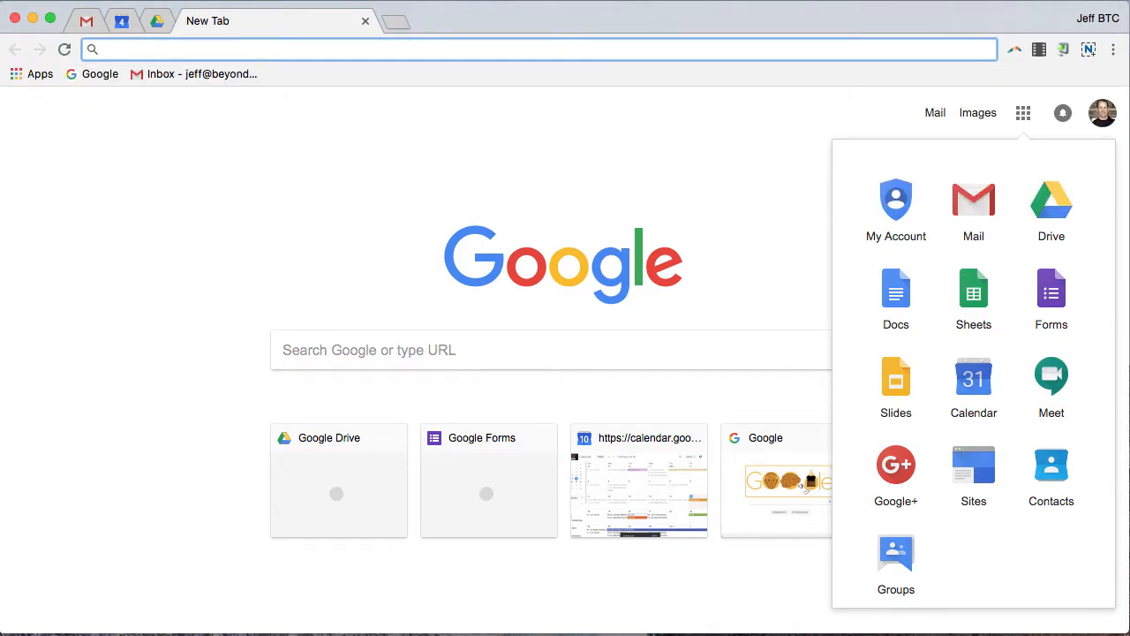
type("forms")
key("Return")
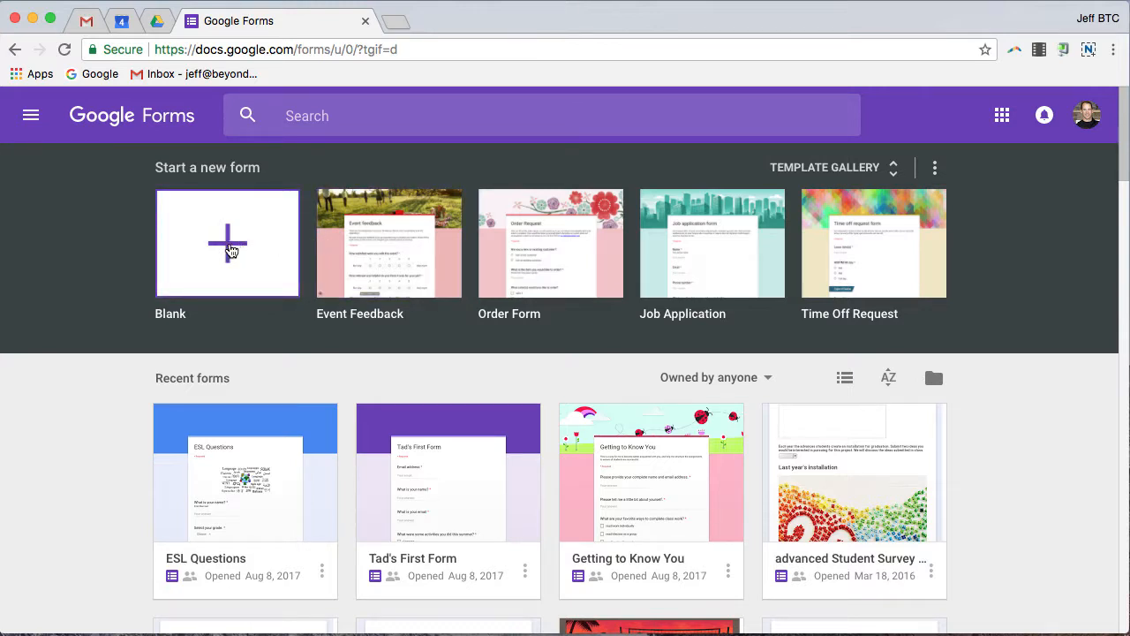
Step: Create a blank form, name it with the owner's first name in the possessive plus "Form", and apply that name as the form title
left_click(227, 249)
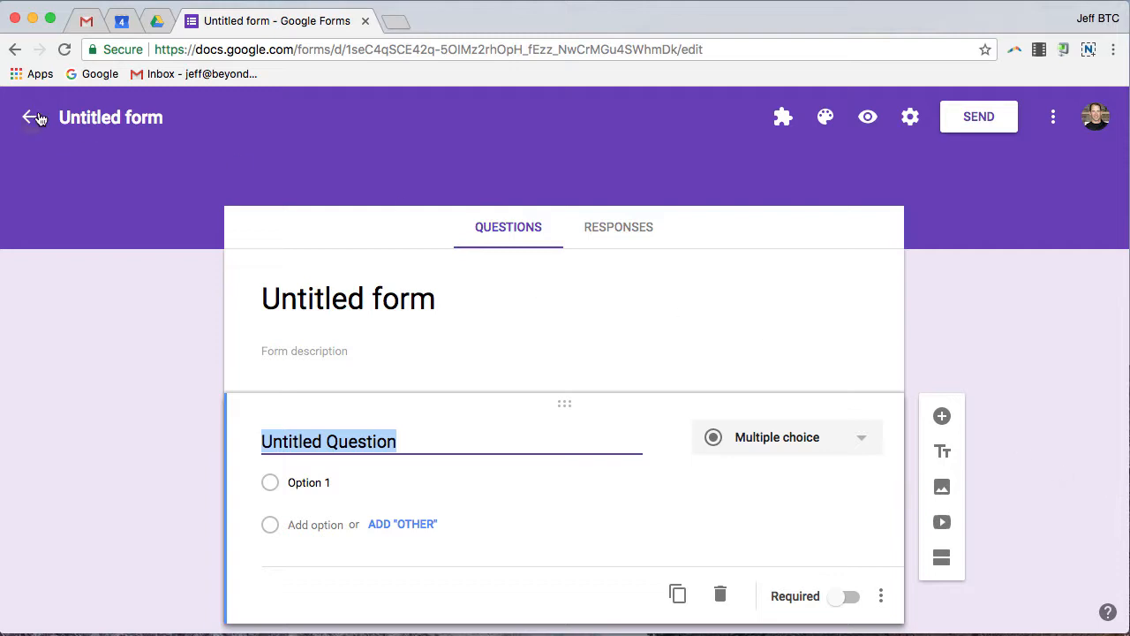
left_click(111, 119)
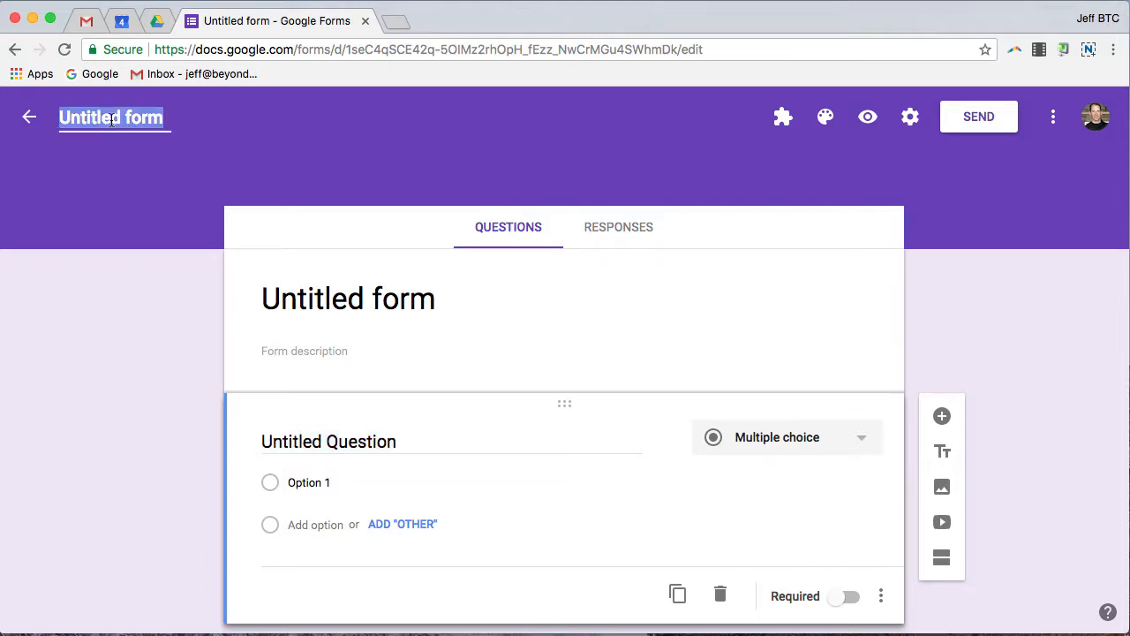
type("jeff's")
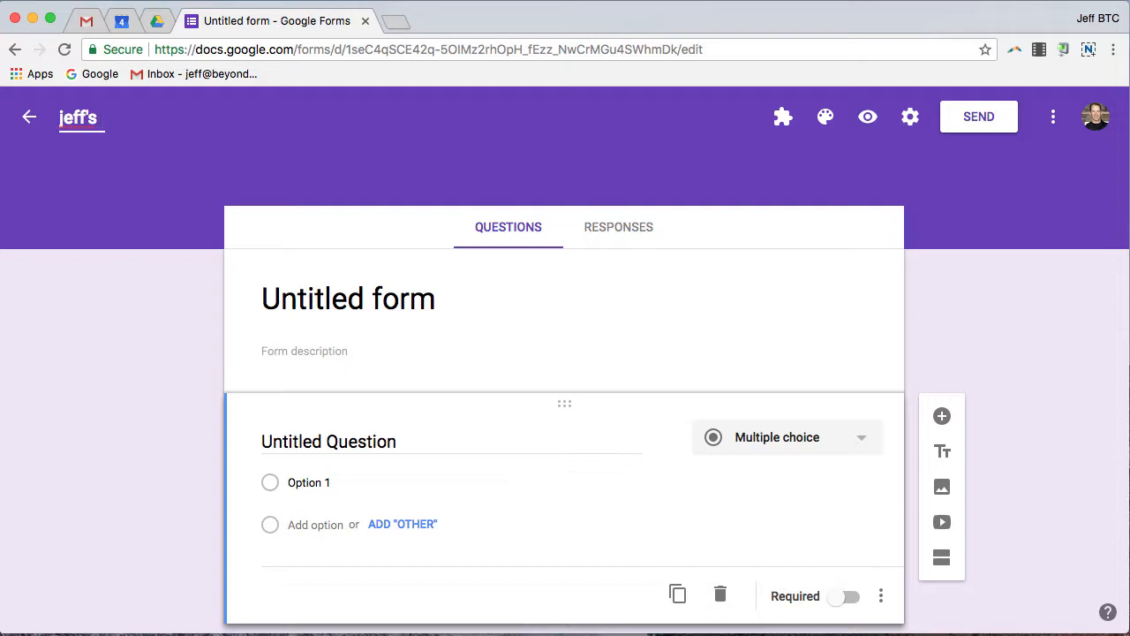
key("BackSpace")
key("BackSpace")
key("BackSpace")
key("BackSpace")
key("BackSpace")
key("BackSpace")
key("BackSpace")
type("Jeff's Form")
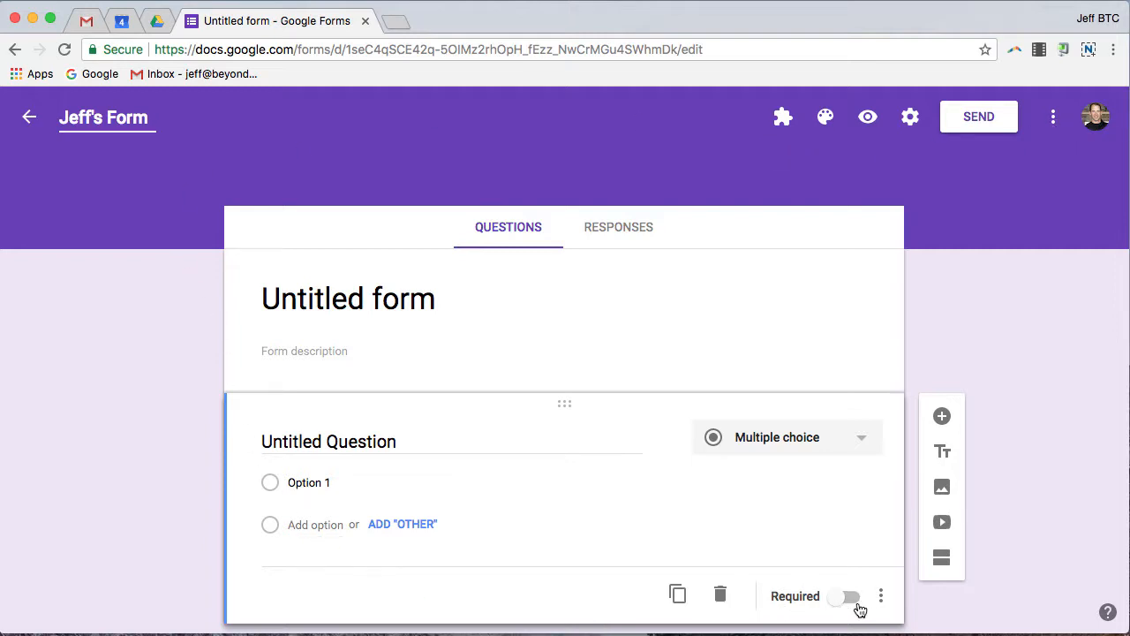
left_click(408, 297)
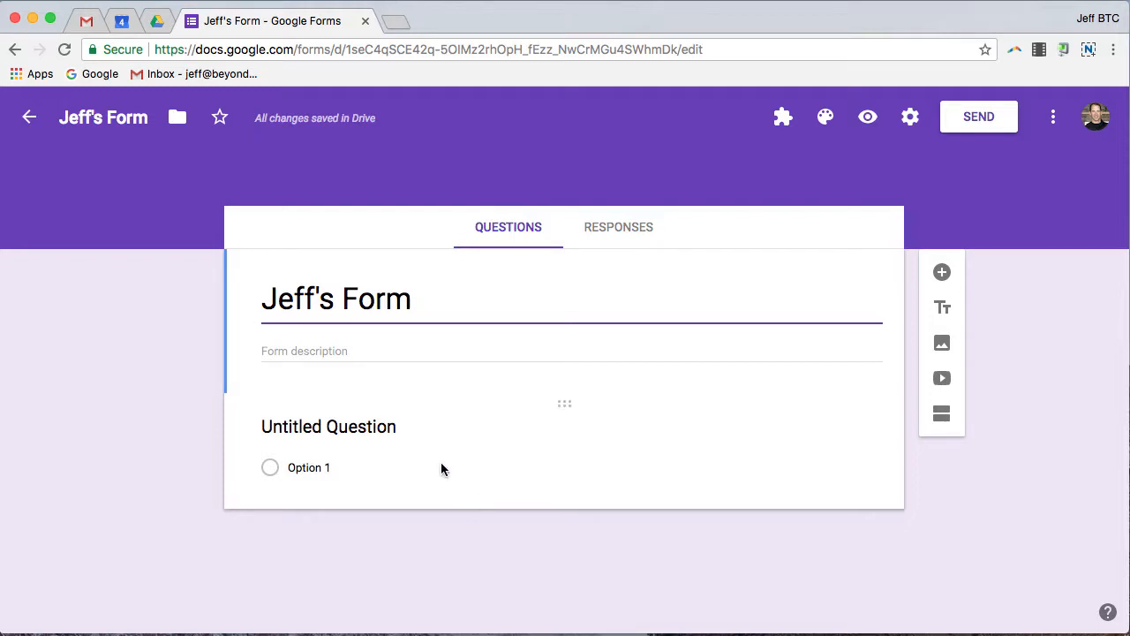
Step: Title the first question "Name", keep it as Short answer, and make it required
left_click(360, 425)
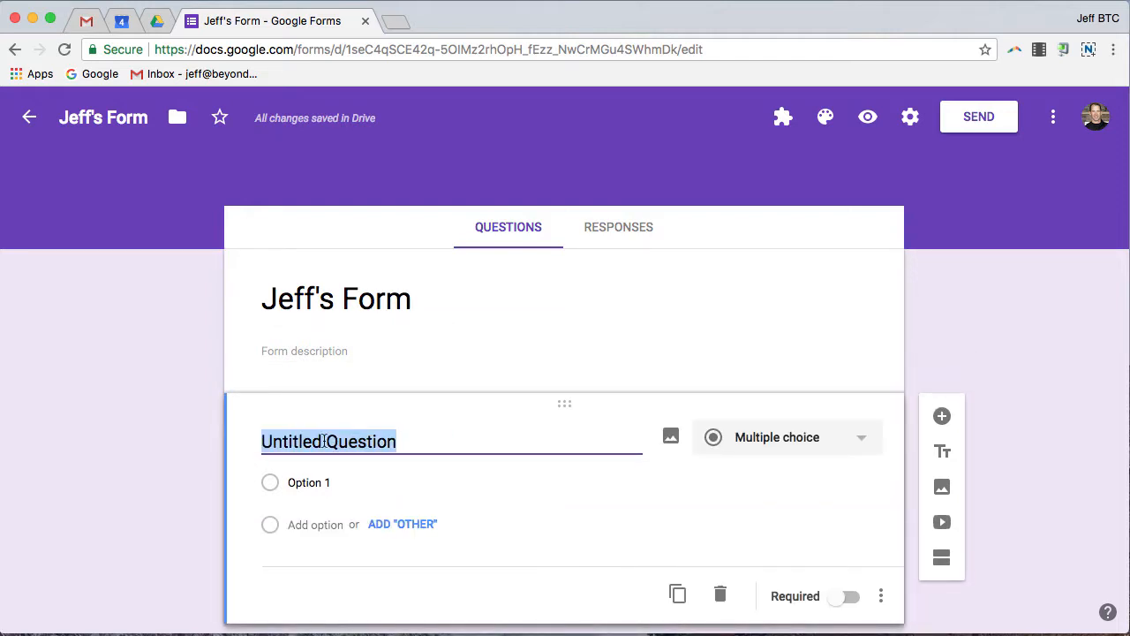
type("Name")
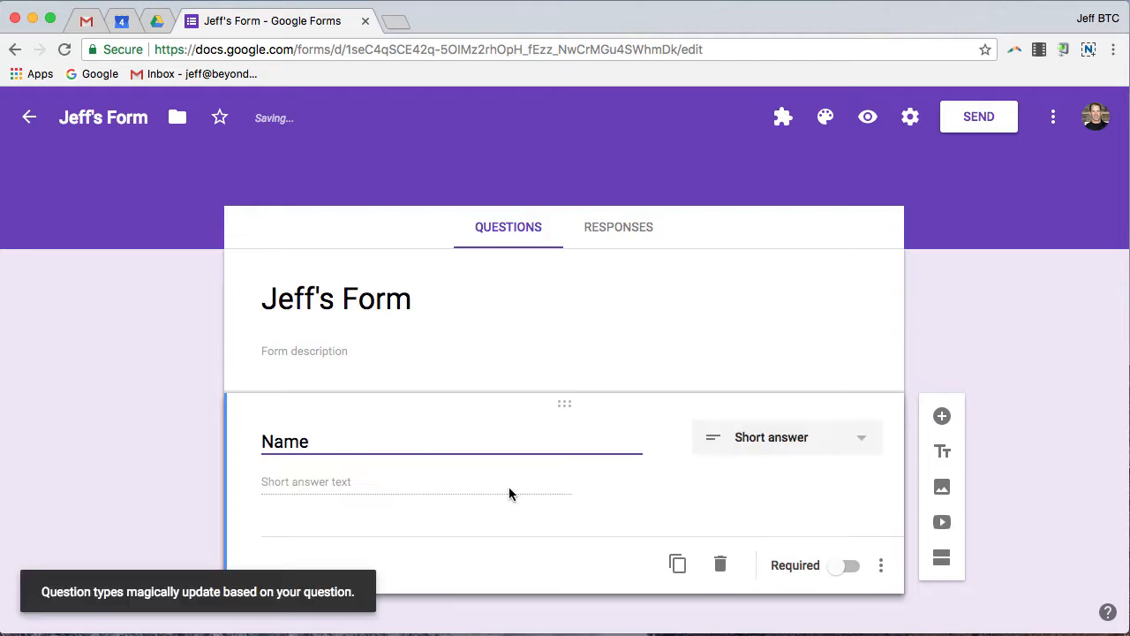
left_click(335, 484)
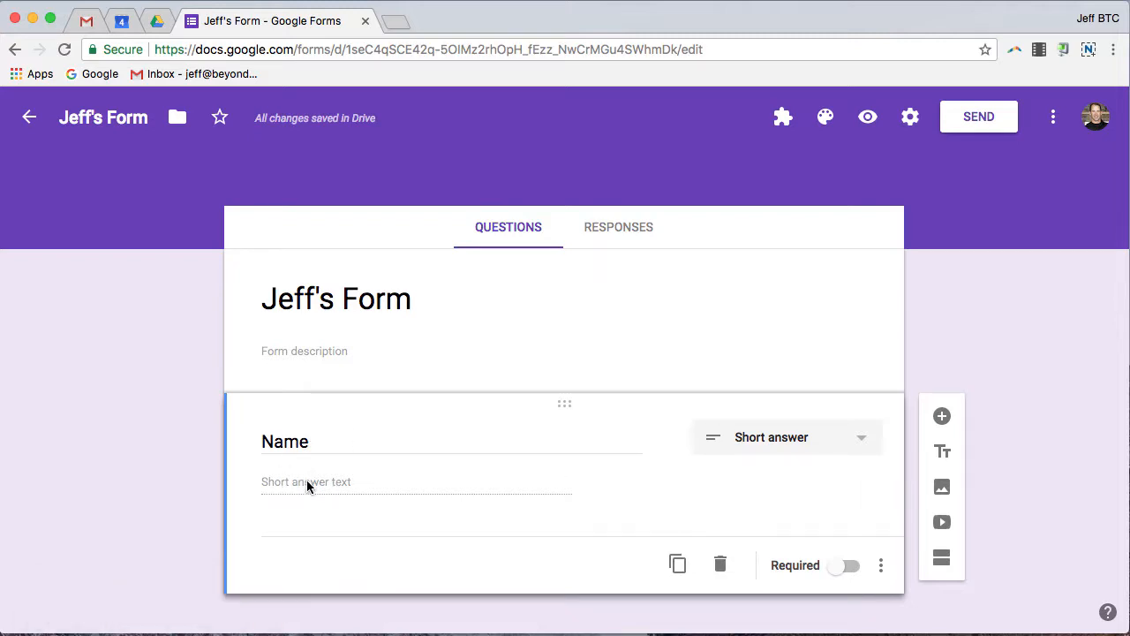
left_click(783, 444)
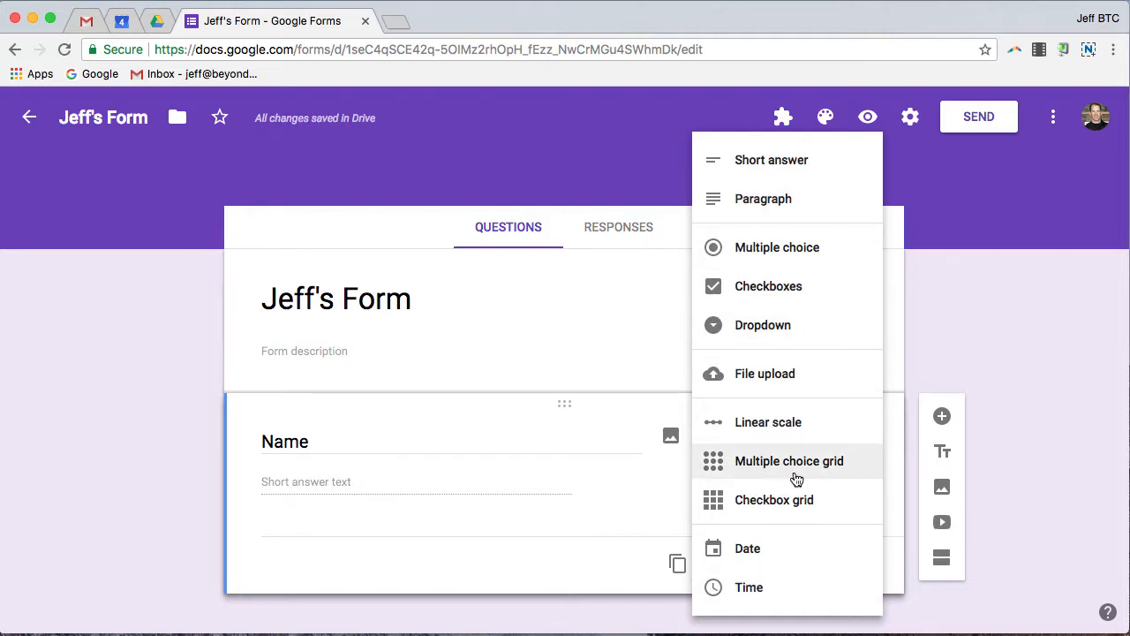
left_click(528, 480)
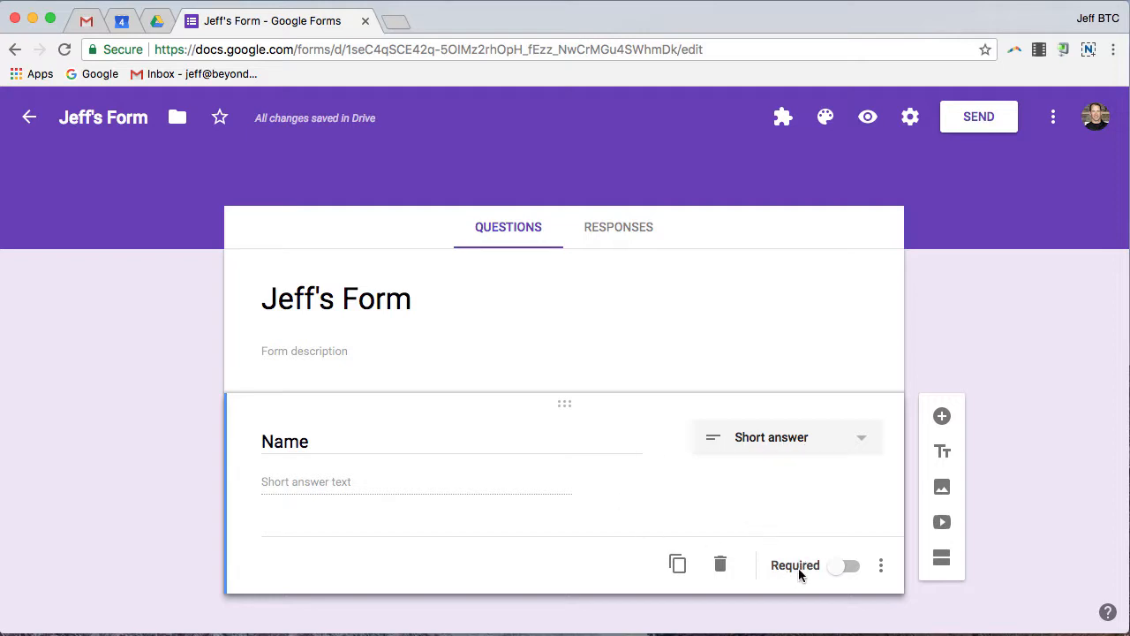
left_click(836, 570)
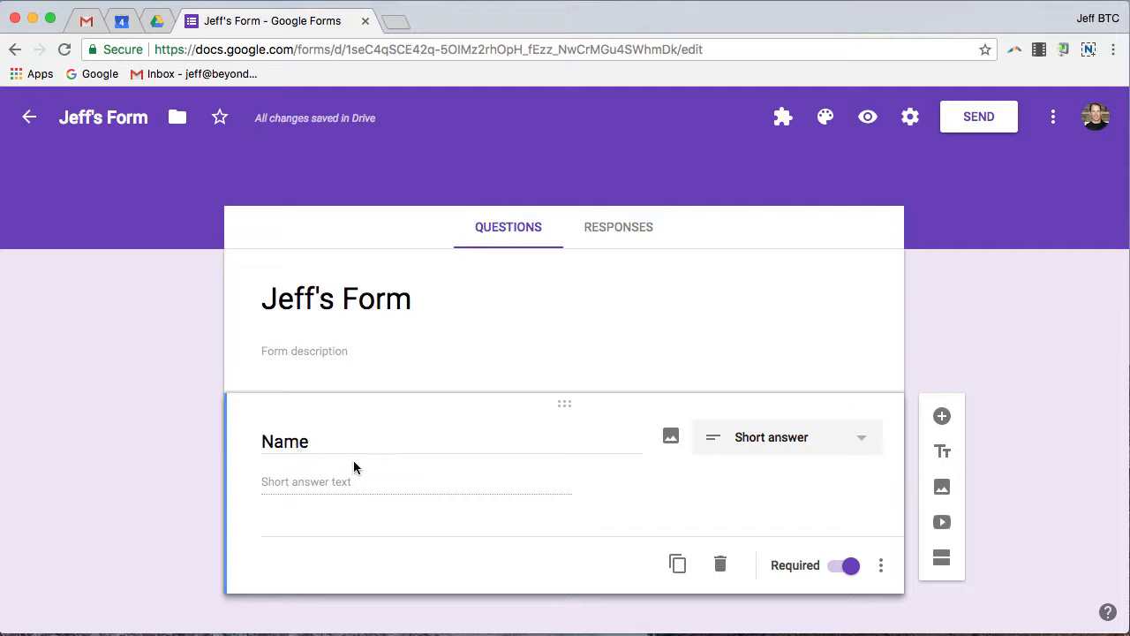
Step: Add the description "First and last name" to the Name question
left_click(881, 569)
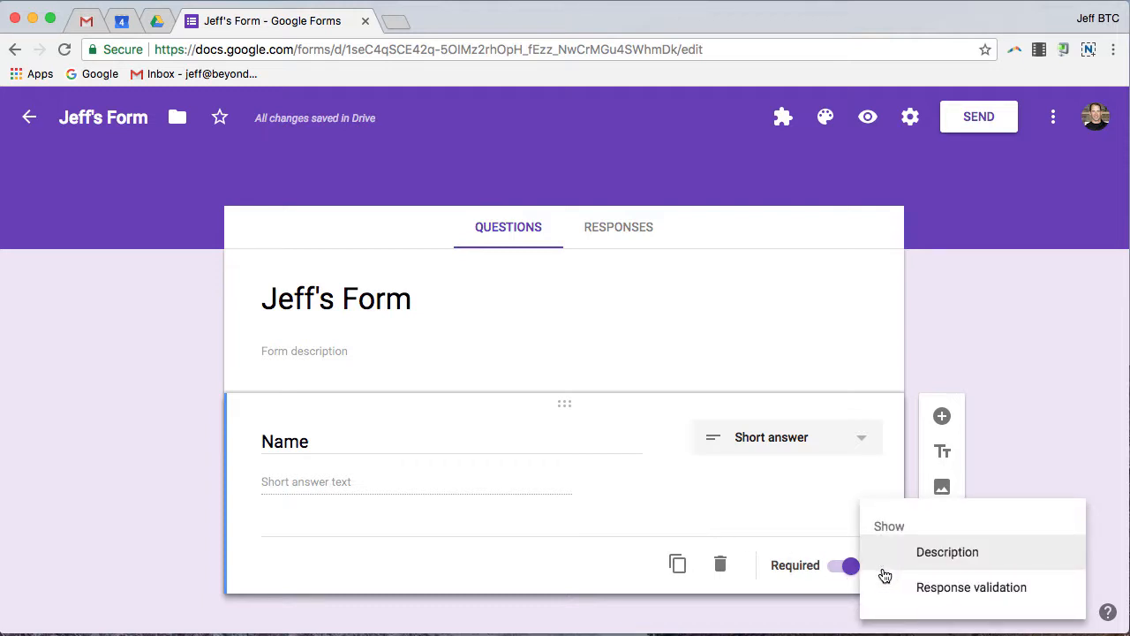
left_click(945, 559)
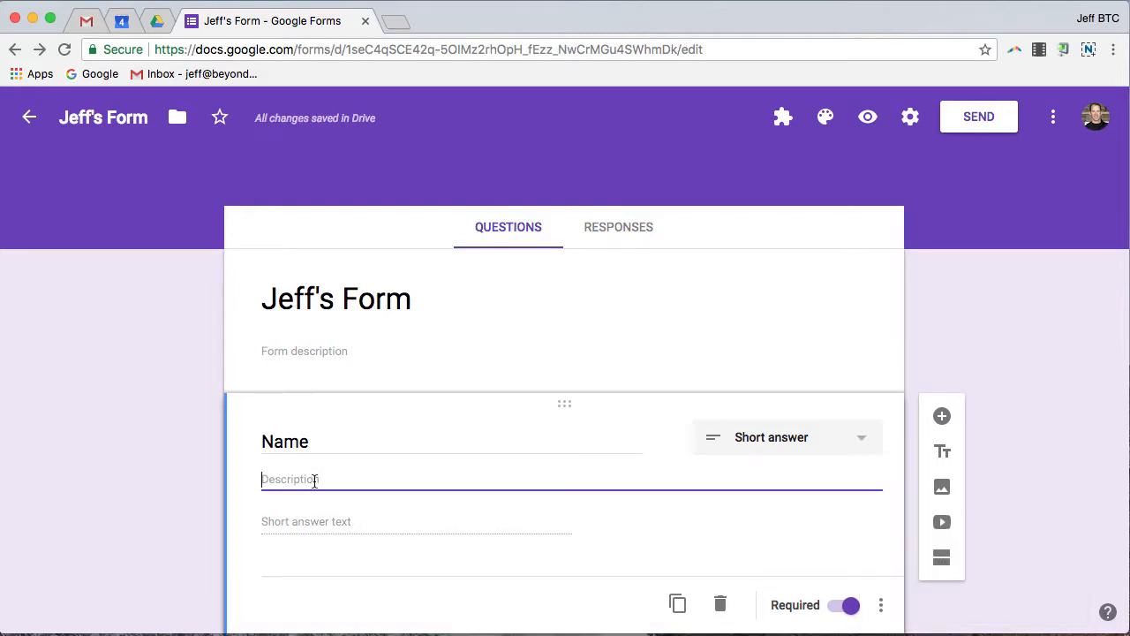
type("Firss")
key("BackSpace")
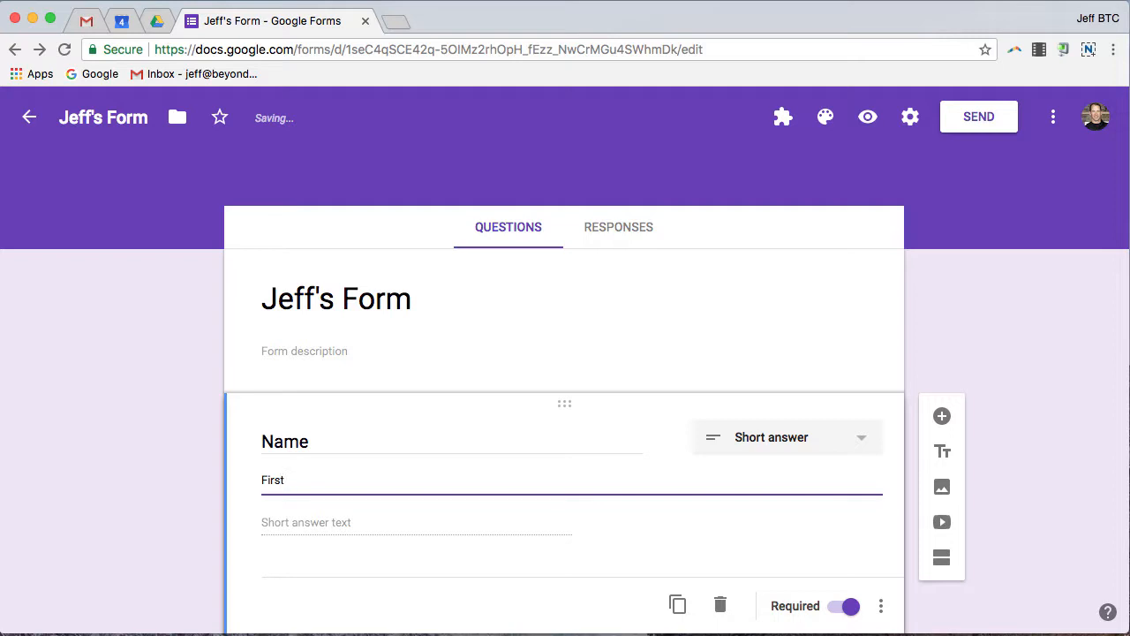
type("t and last name")
left_click(437, 513)
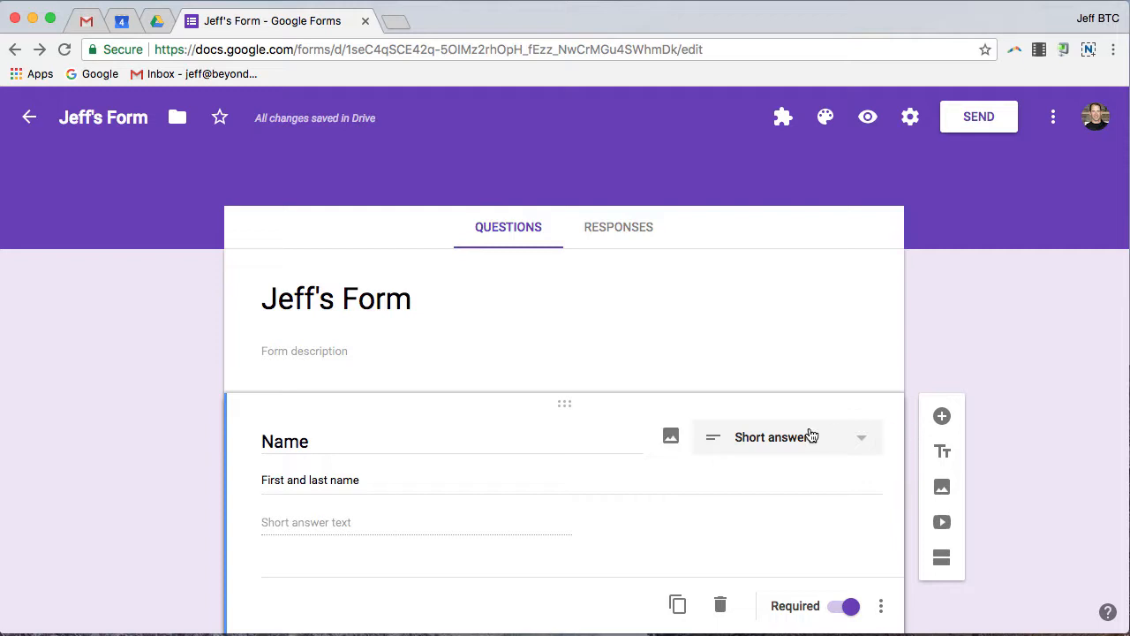
Step: Add a second question titled "Email" below the Name question and check the help note on email collection
scroll(641, 480, "down", 2)
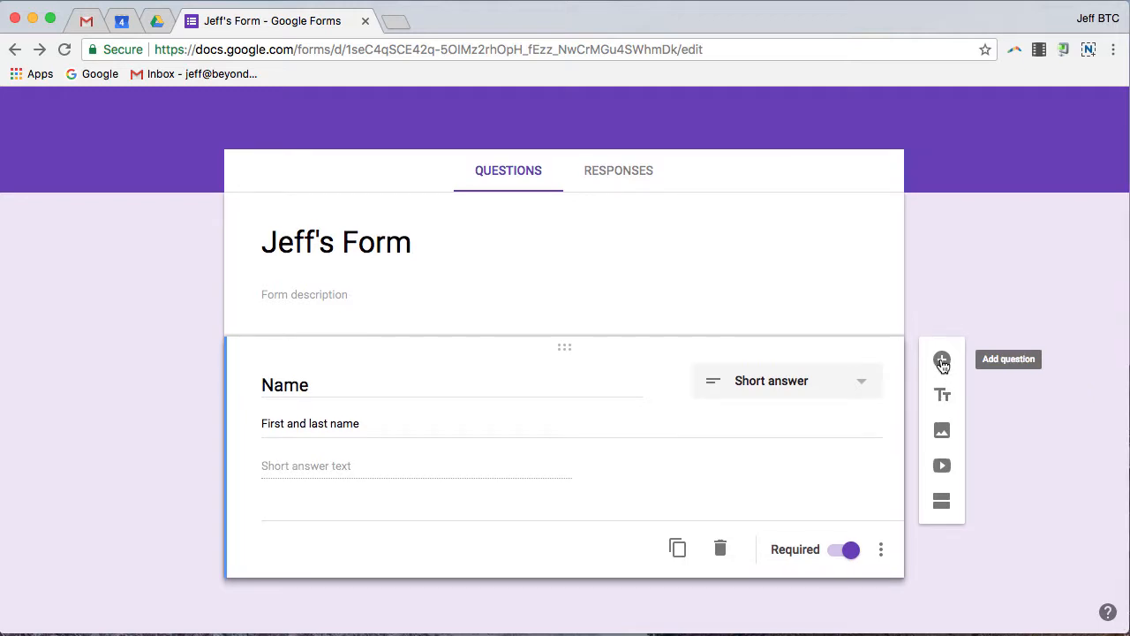
left_click(942, 362)
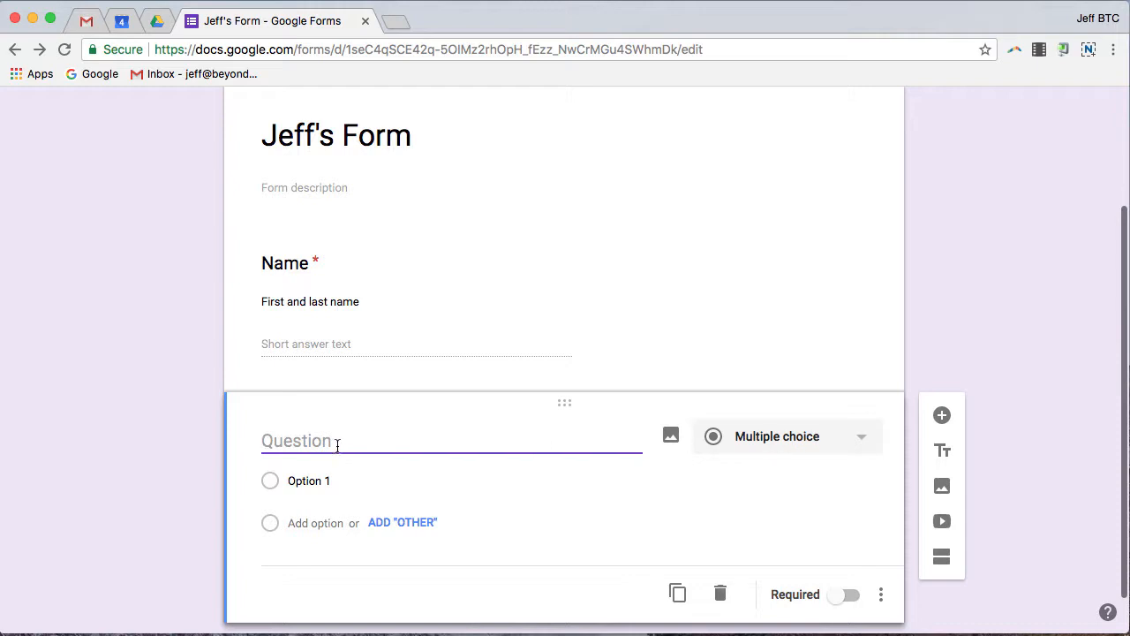
type("Emi")
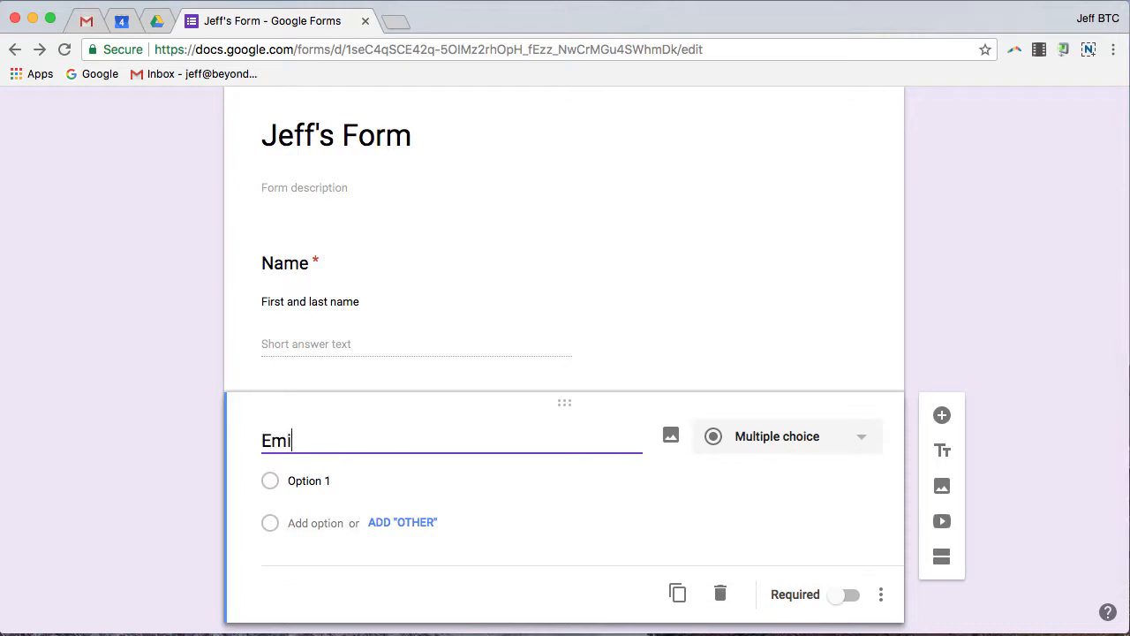
key("BackSpace")
type("a")
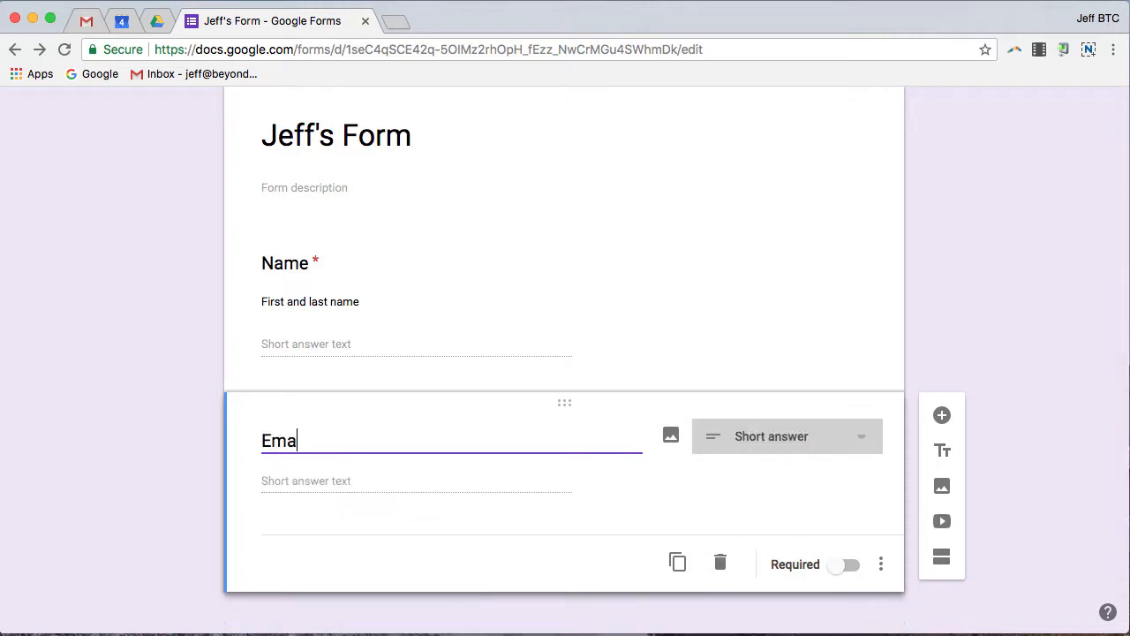
type("il")
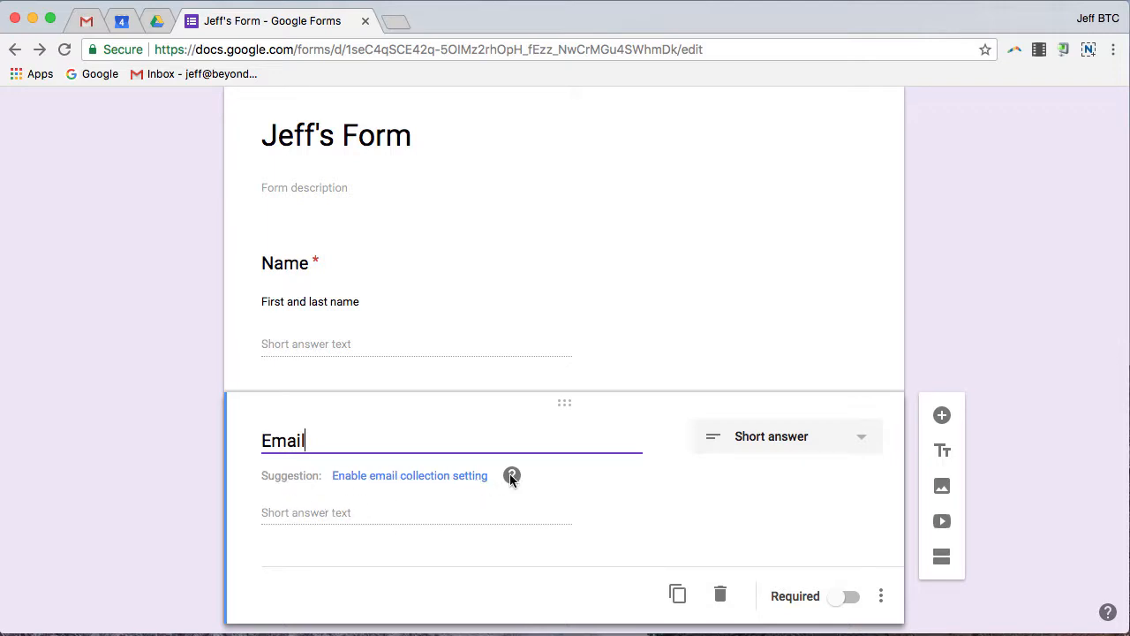
mouse_move(510, 476)
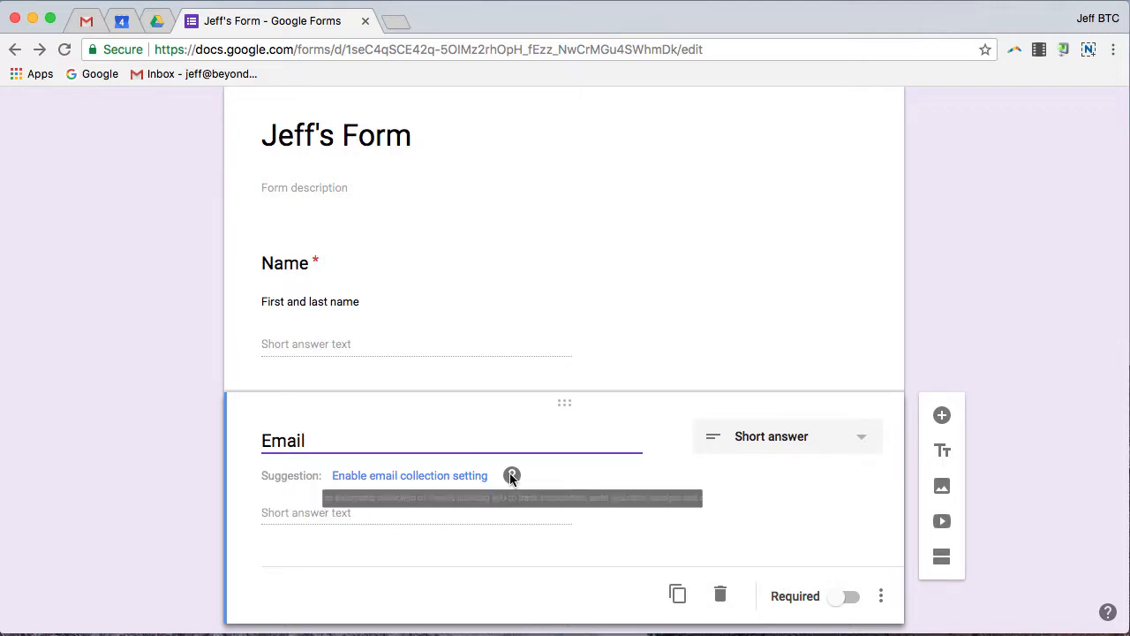
left_click(557, 480)
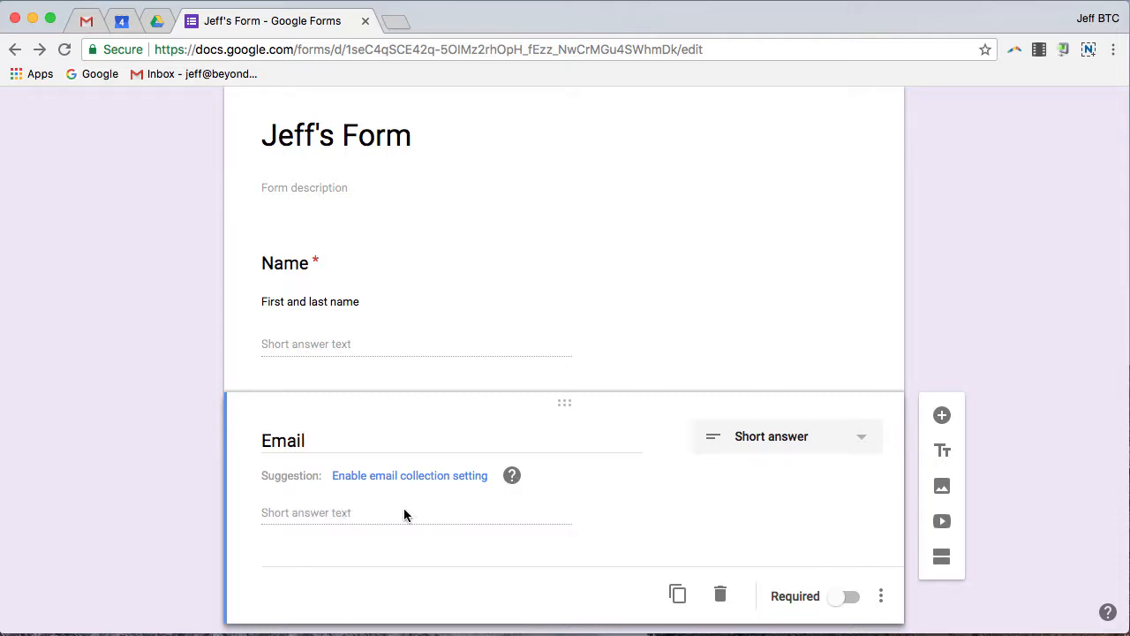
Step: Add the description "Please add your full email address" to the Email question
left_click(881, 598)
left_click(931, 554)
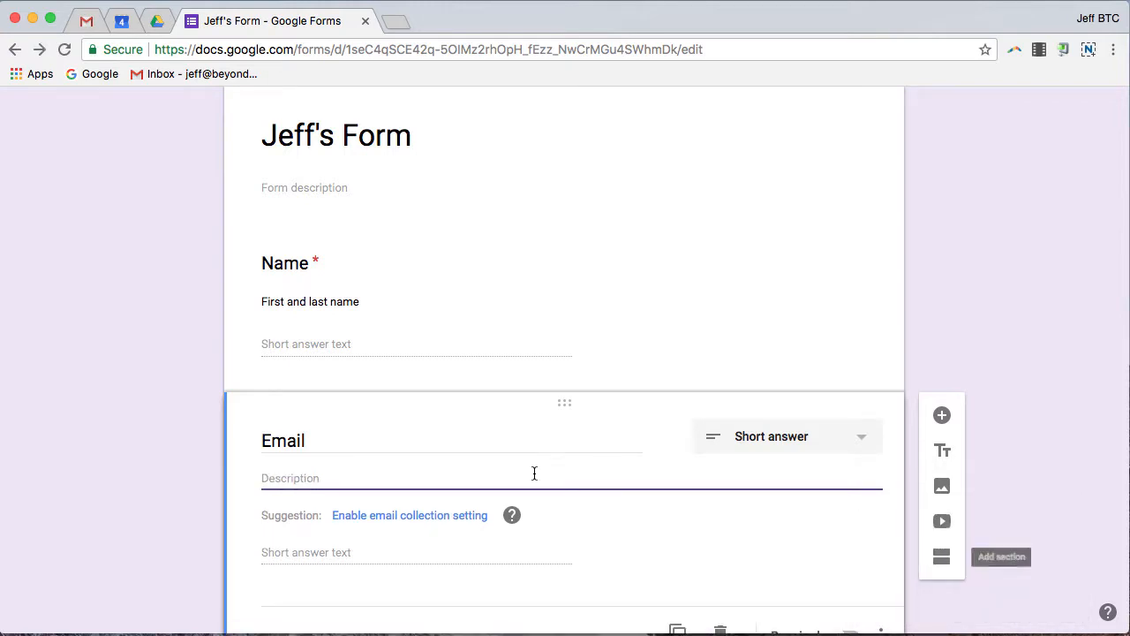
type("Pleas")
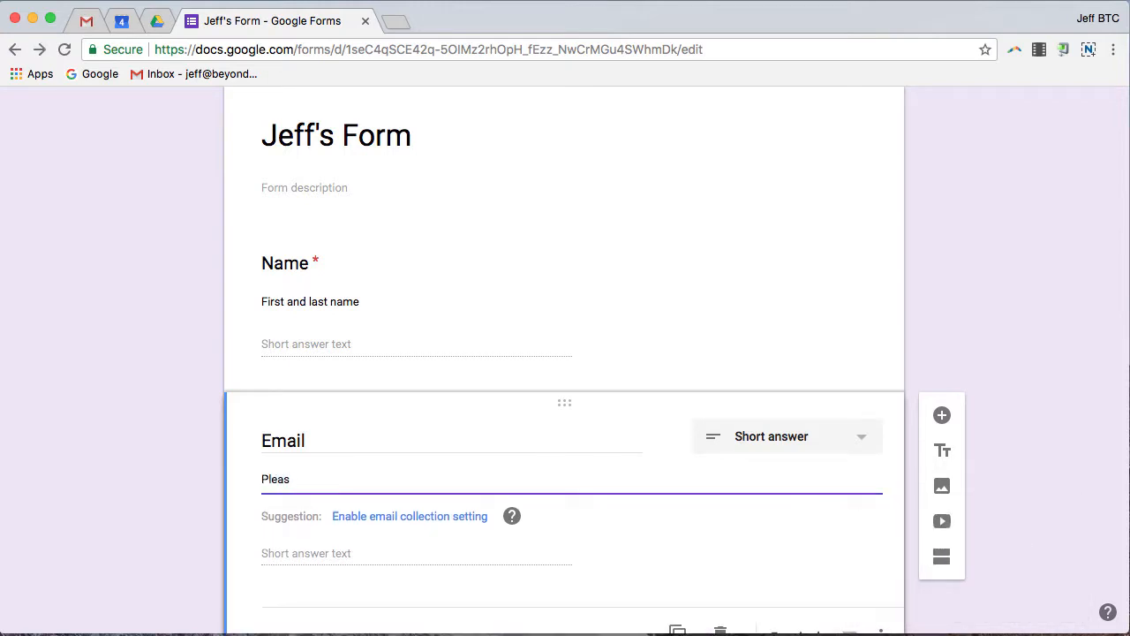
type("e add your full email address")
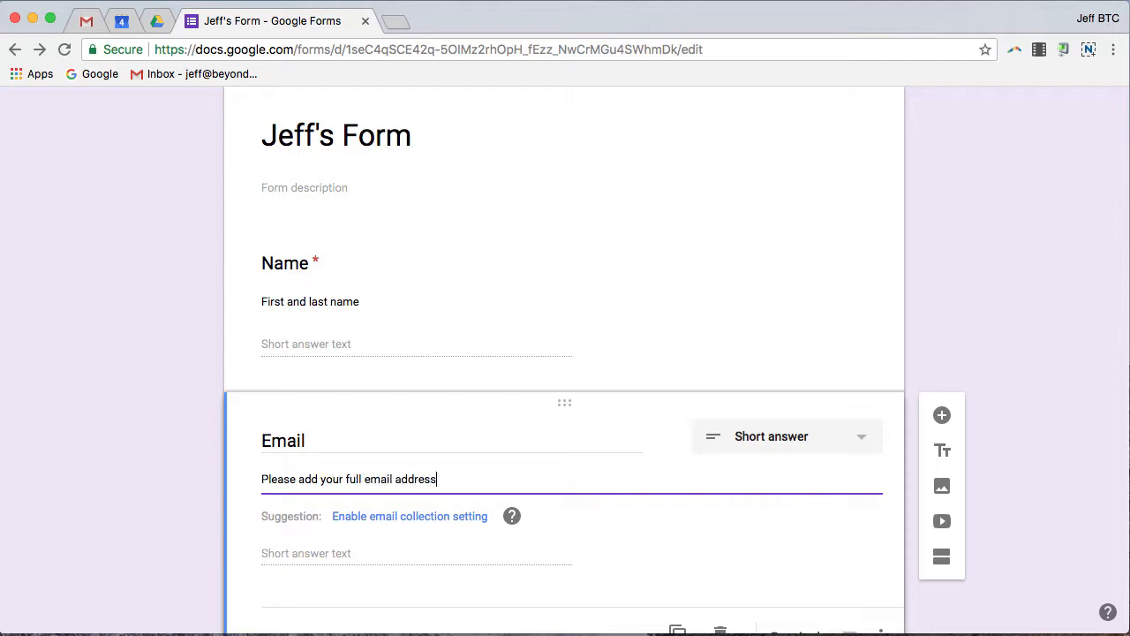
Step: Add response validation to the Email question that requires the text to be an email address
scroll(690, 509, "down", 2)
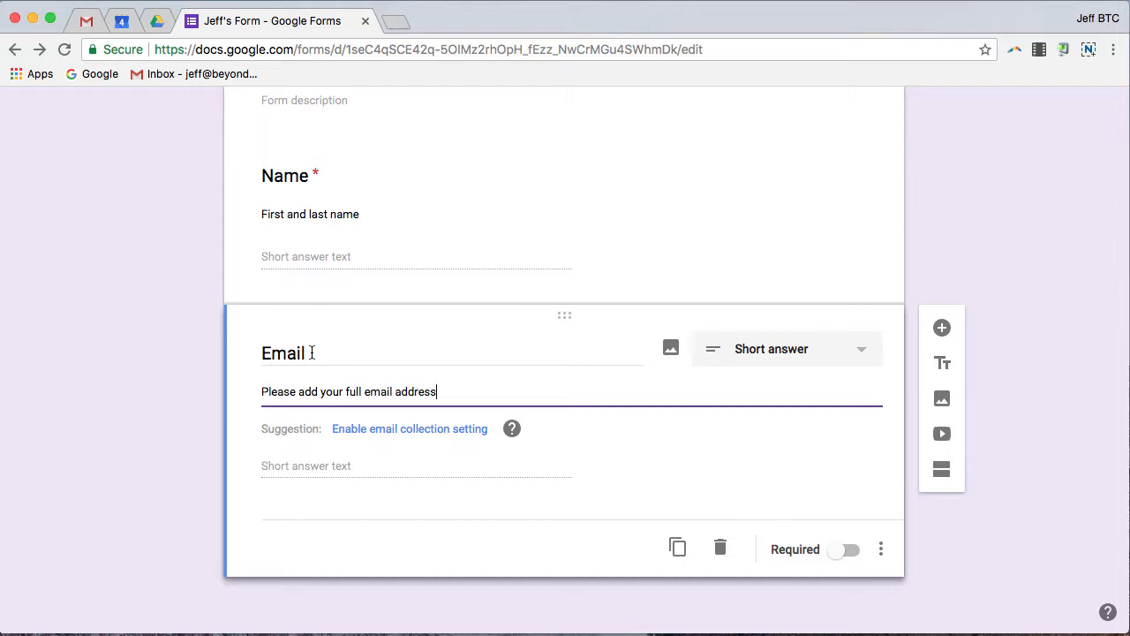
left_click(881, 551)
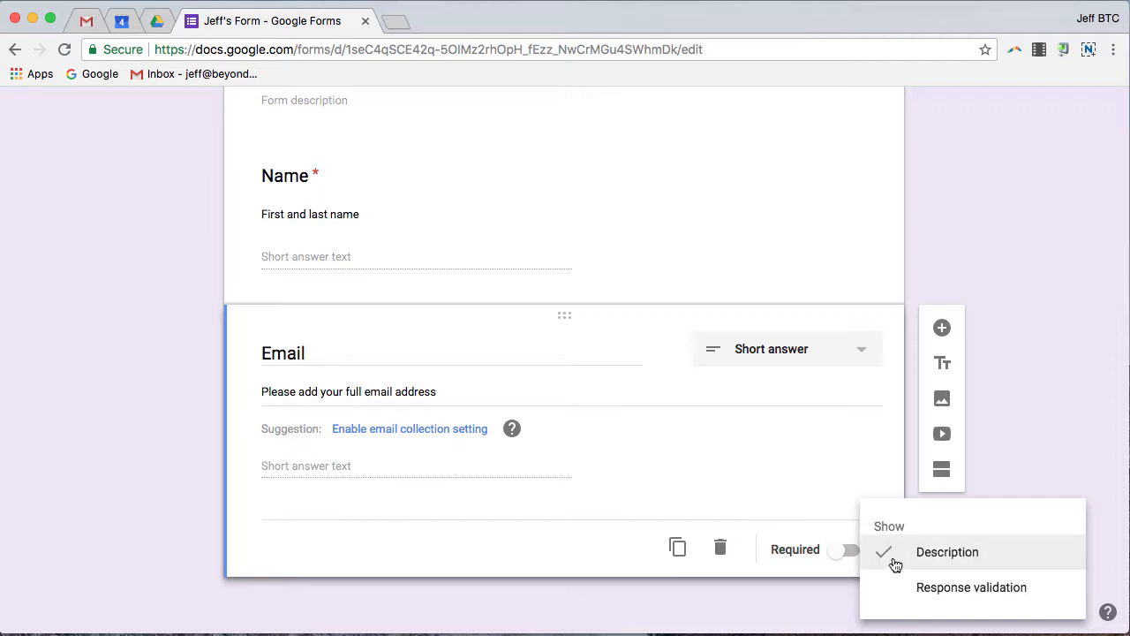
left_click(978, 588)
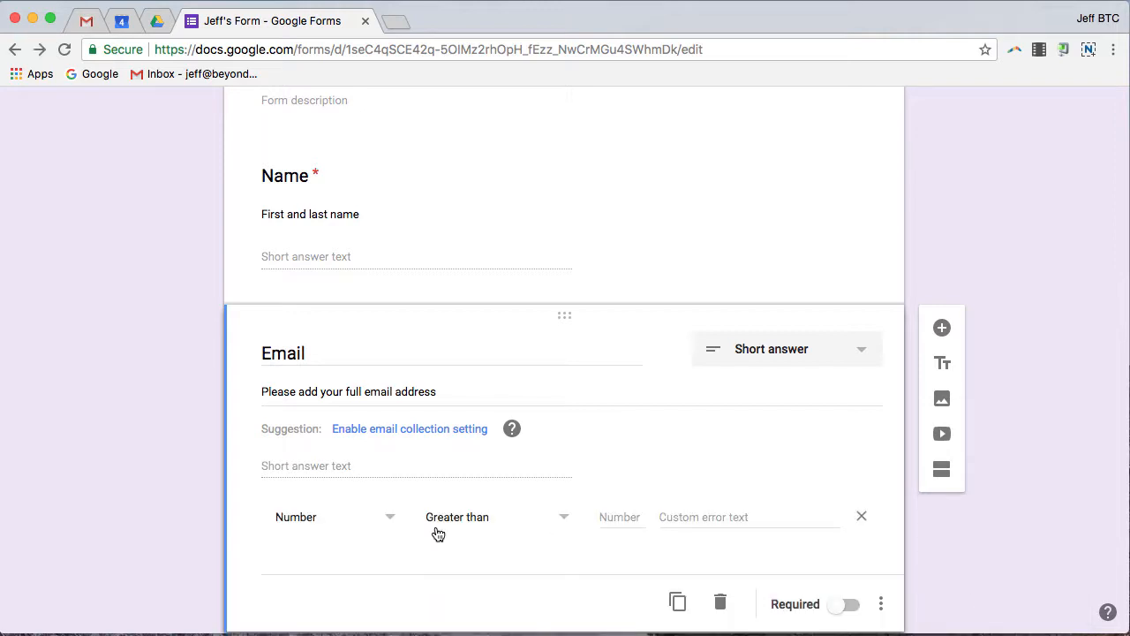
left_click(388, 521)
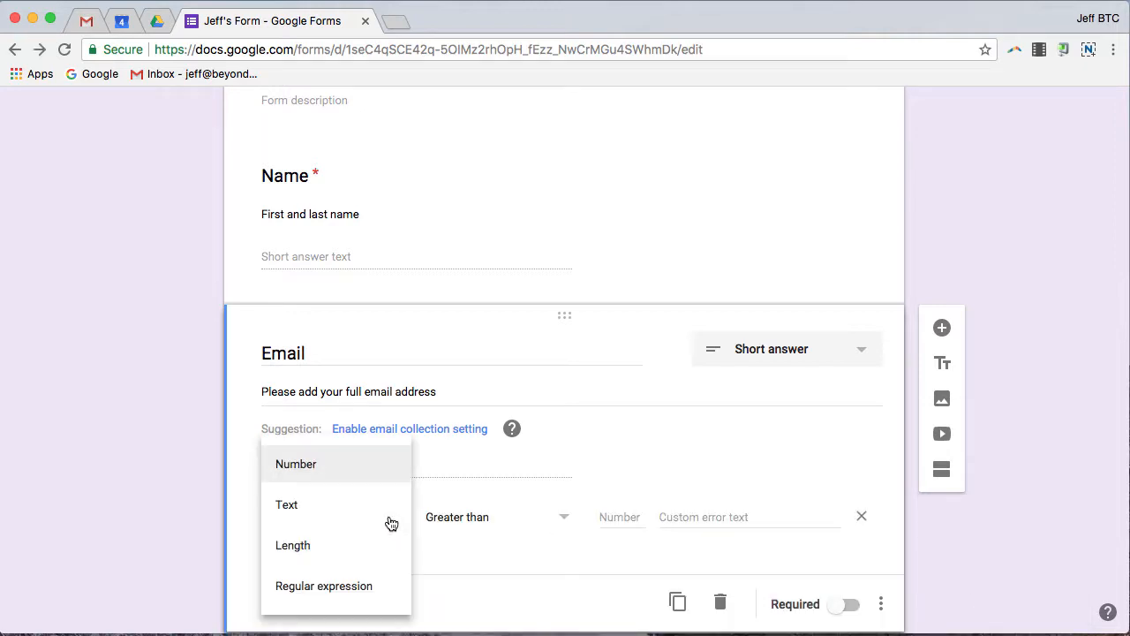
left_click(299, 507)
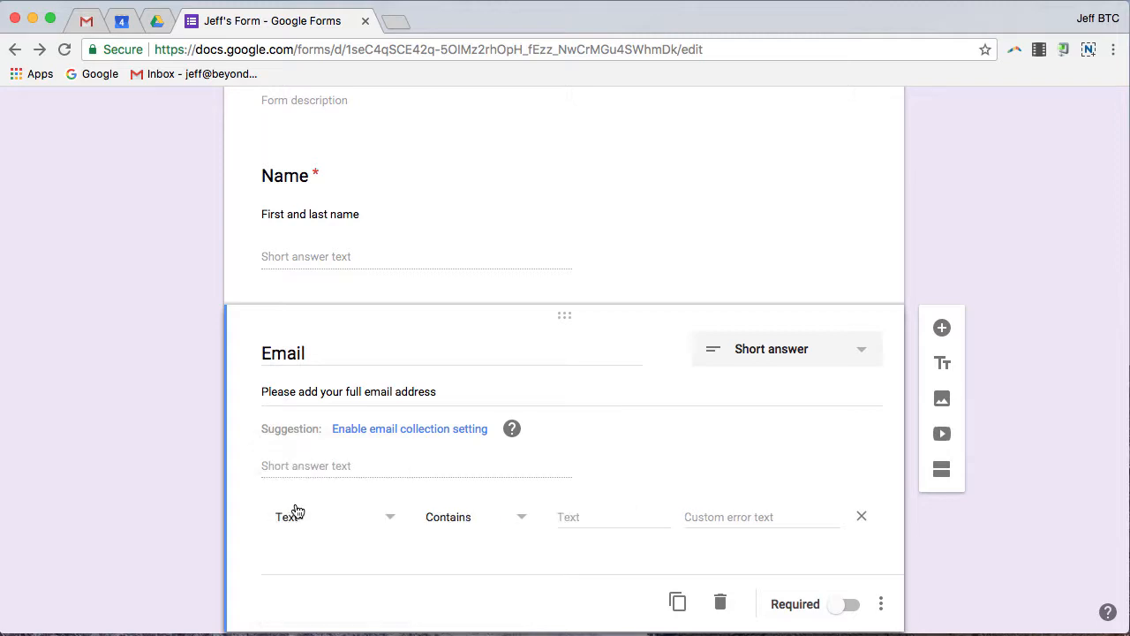
left_click(520, 521)
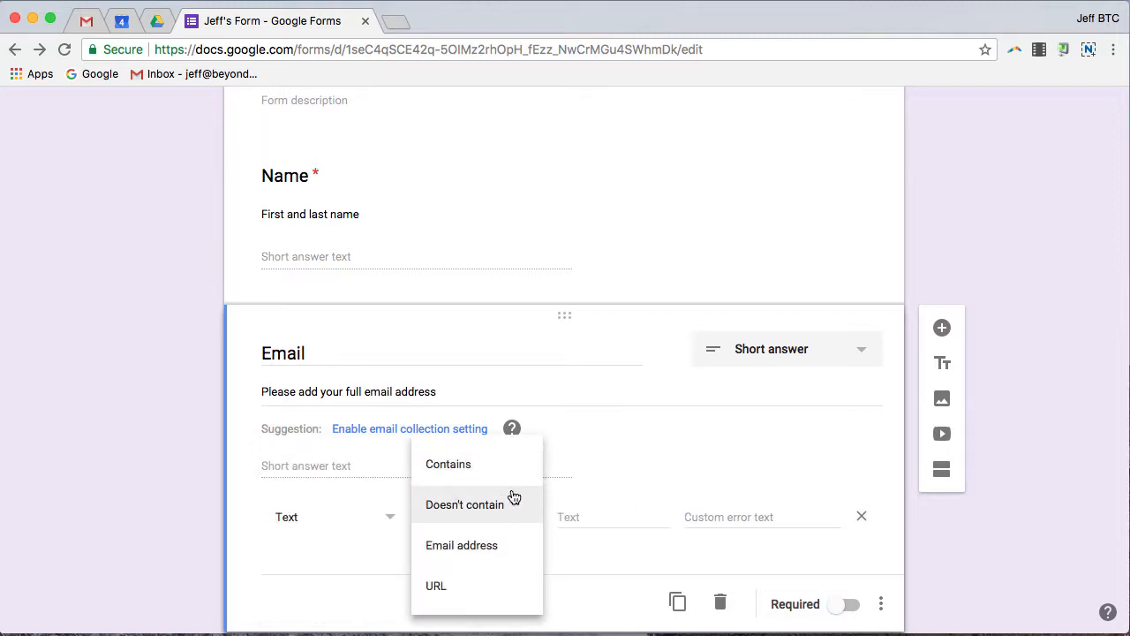
left_click(466, 553)
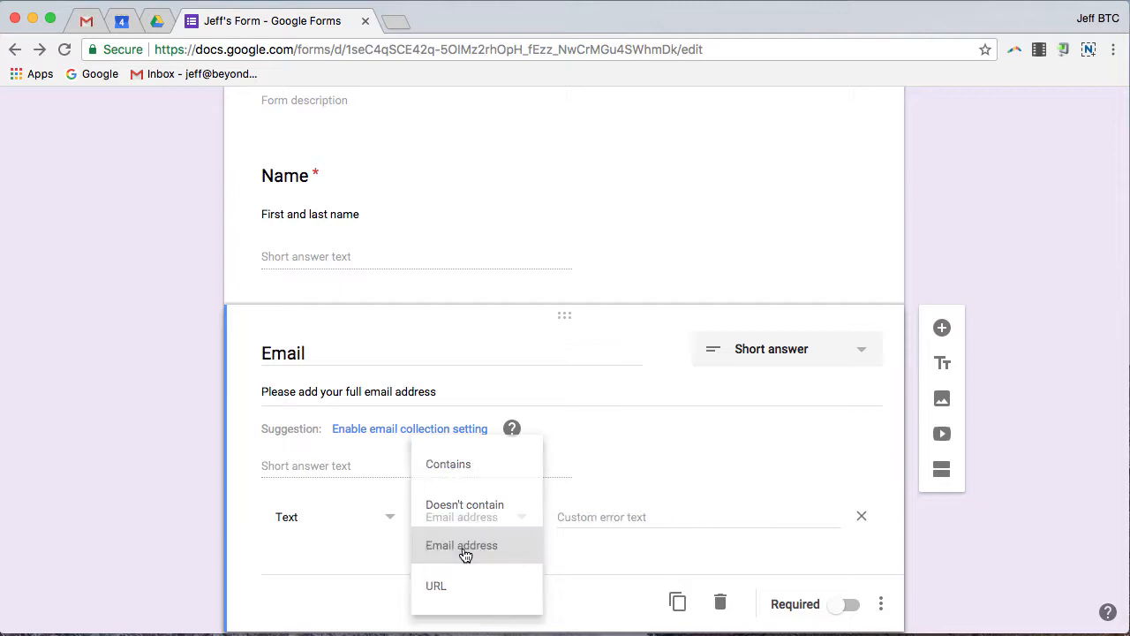
Step: Set the validation's custom error text to "Sorry this isn't an email address" and make the Email question required
left_click(606, 512)
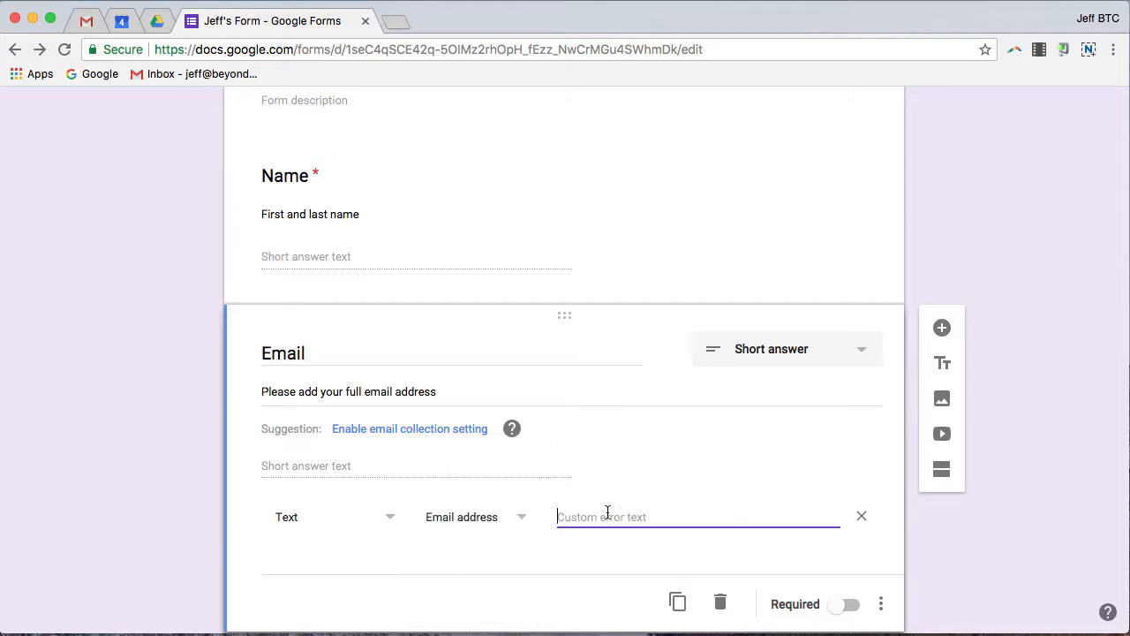
type("Sorry th")
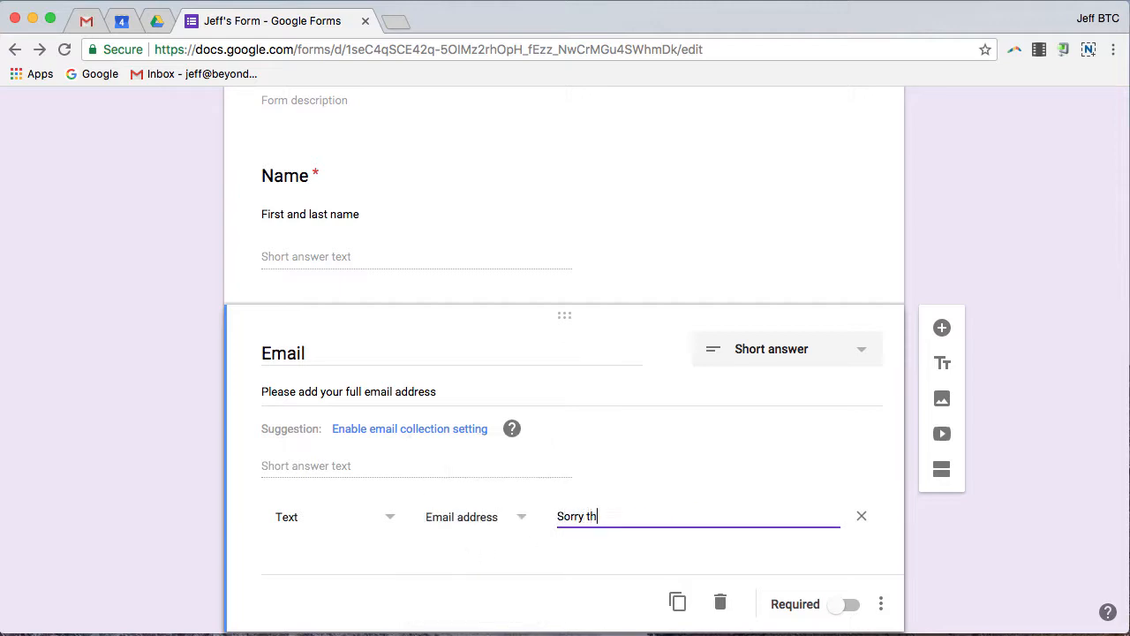
type("is isn't an email addre")
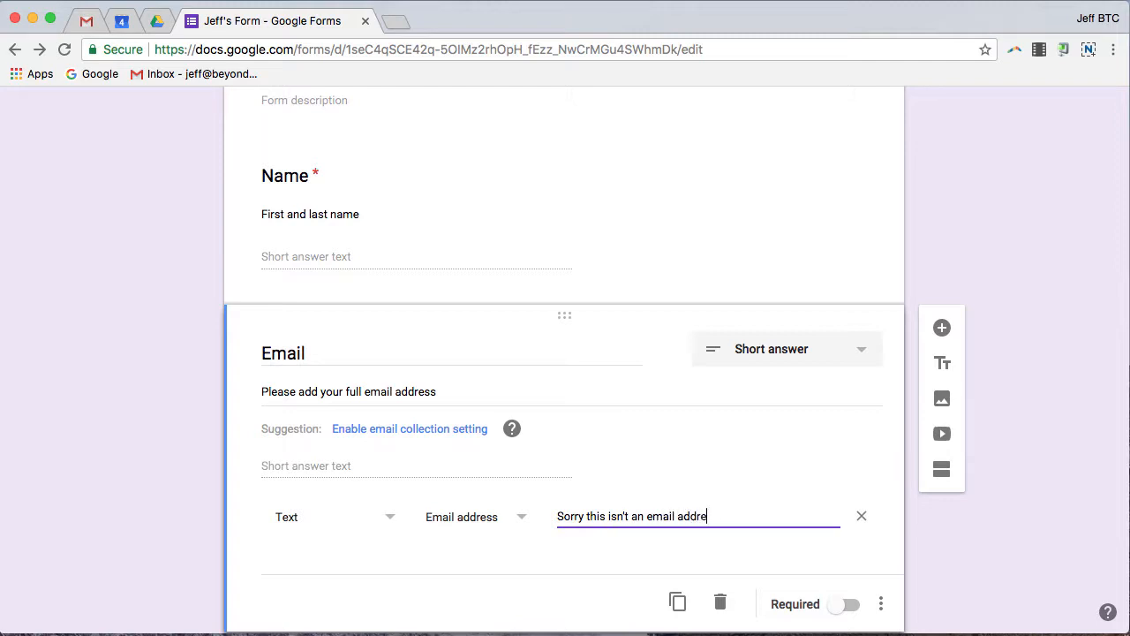
type("ss")
left_click(746, 562)
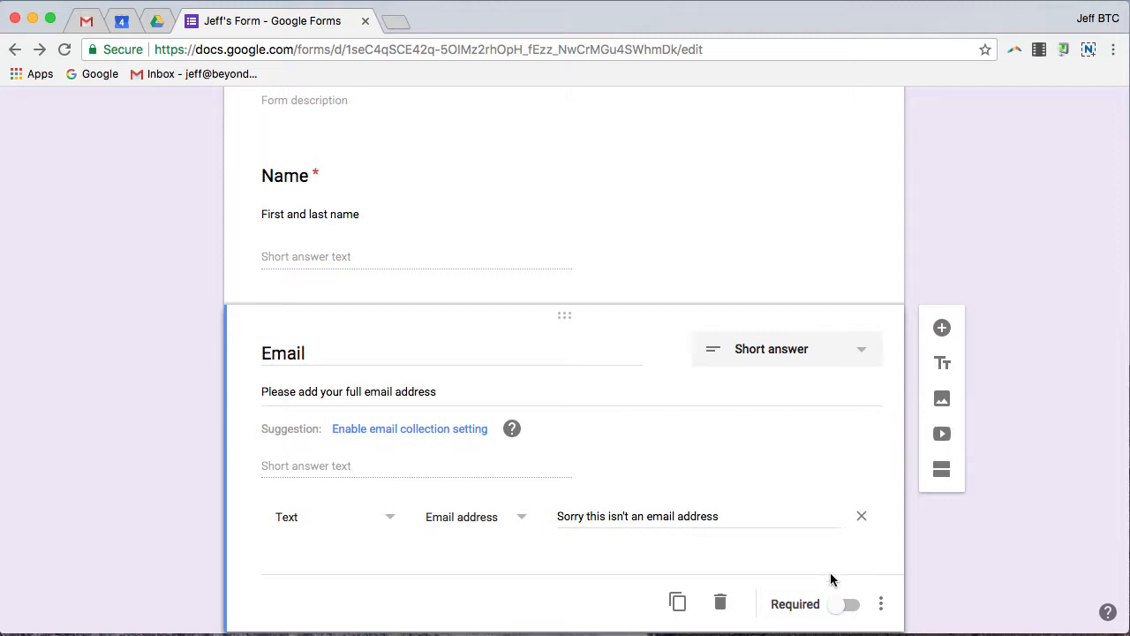
left_click(838, 608)
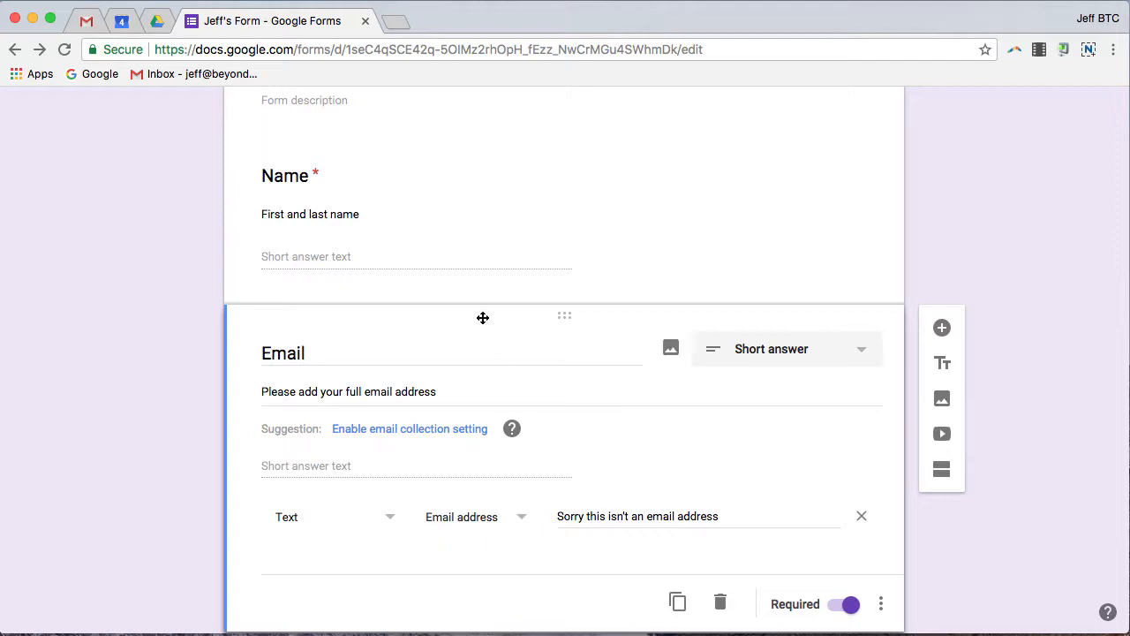
Step: Add a third question below Email titled "What location is your preferred vacation spot?"
scroll(555, 438, "down", 2)
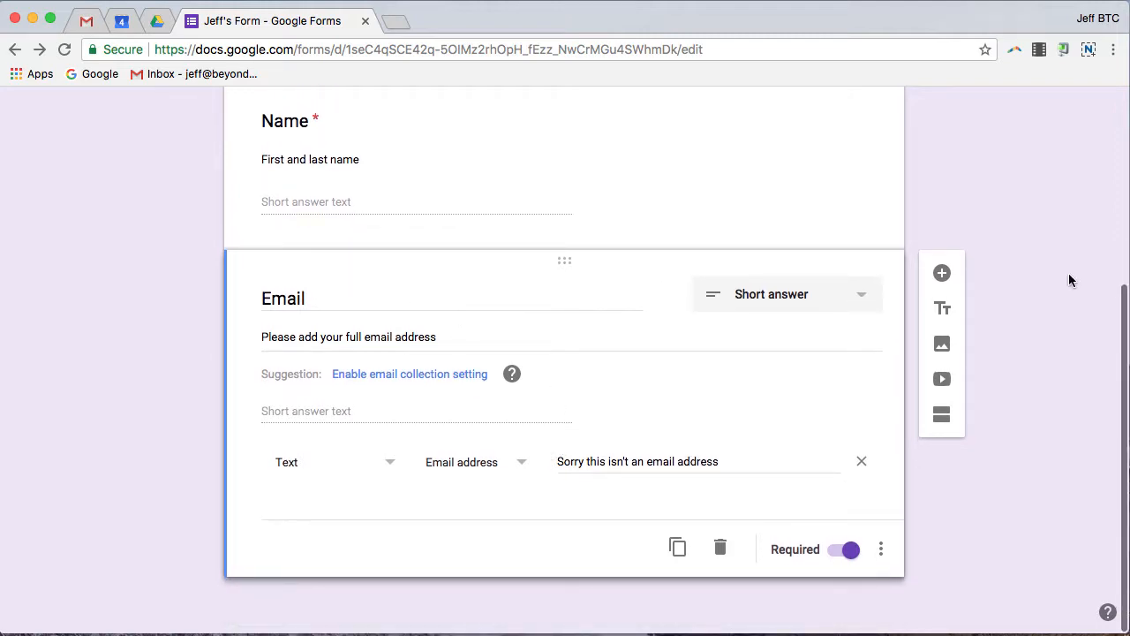
left_click(942, 274)
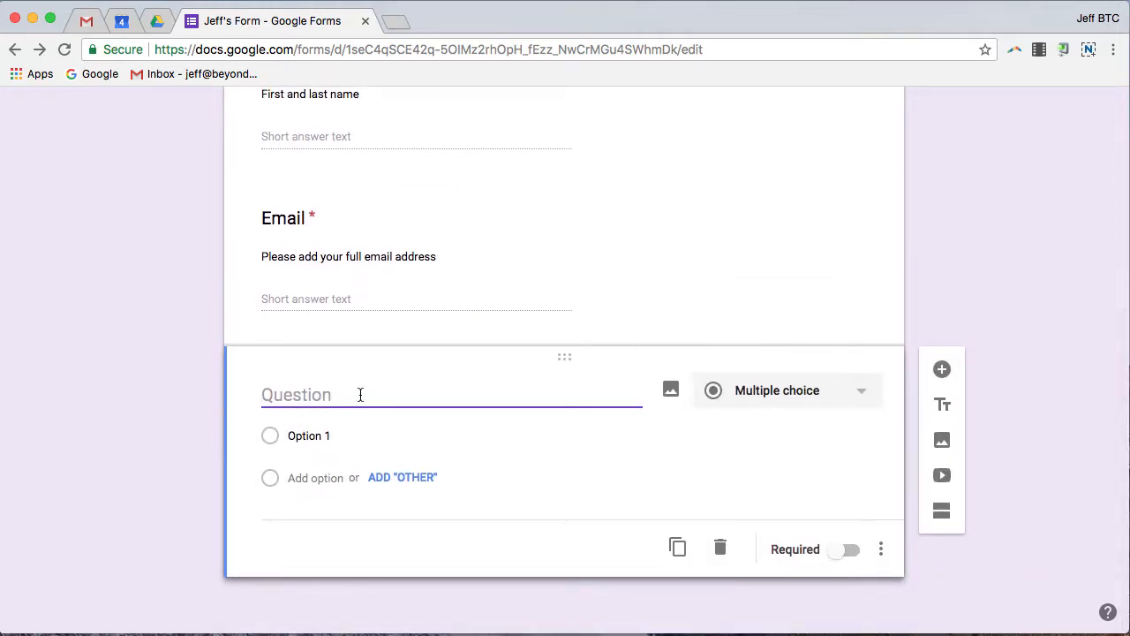
type("H")
key("BackSpace")
type("Wha")
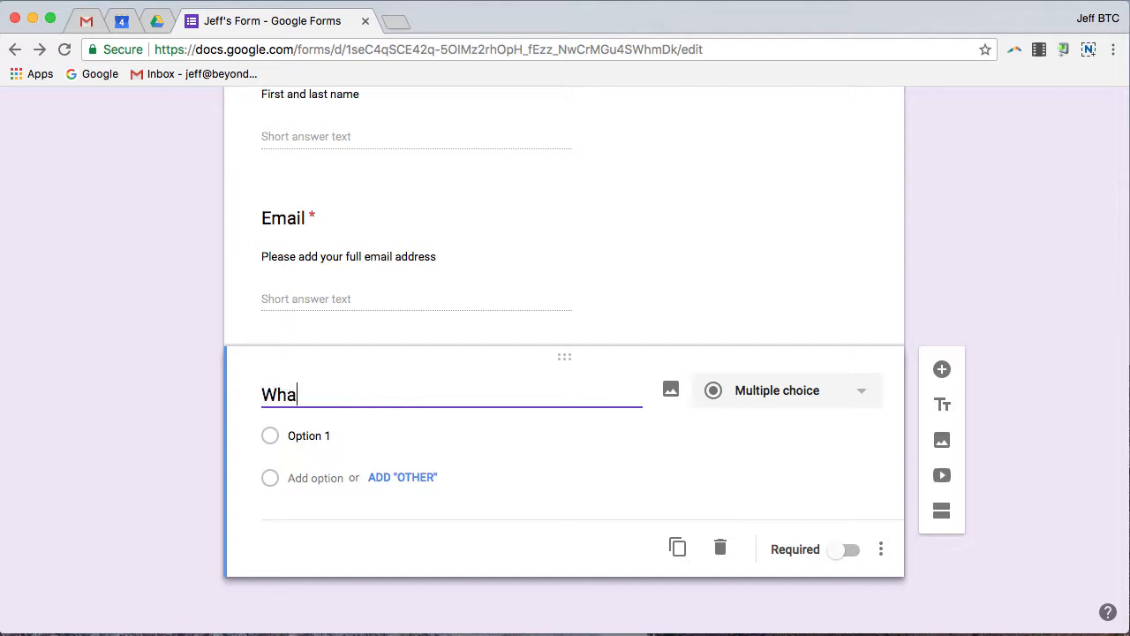
type("t location ")
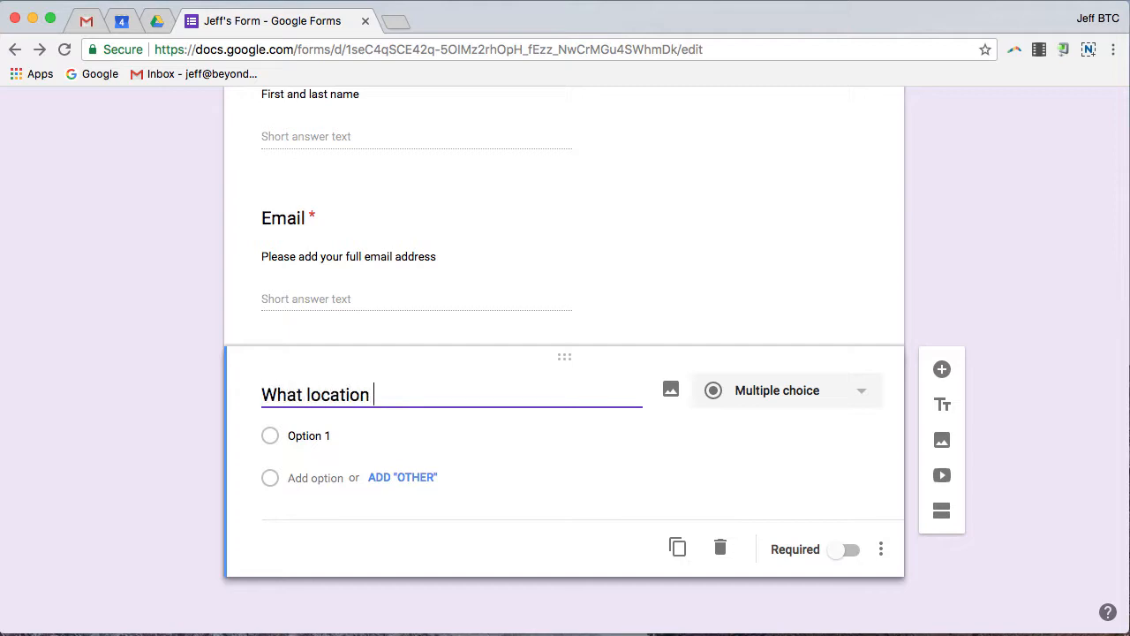
type("is your preferre")
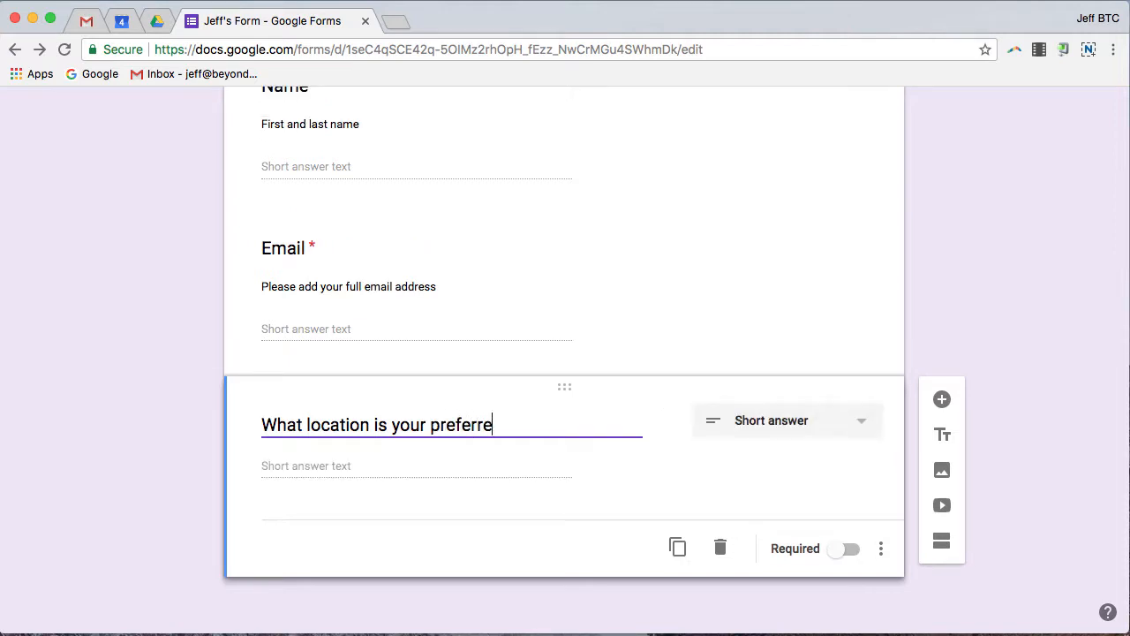
type("d vaction sopt")
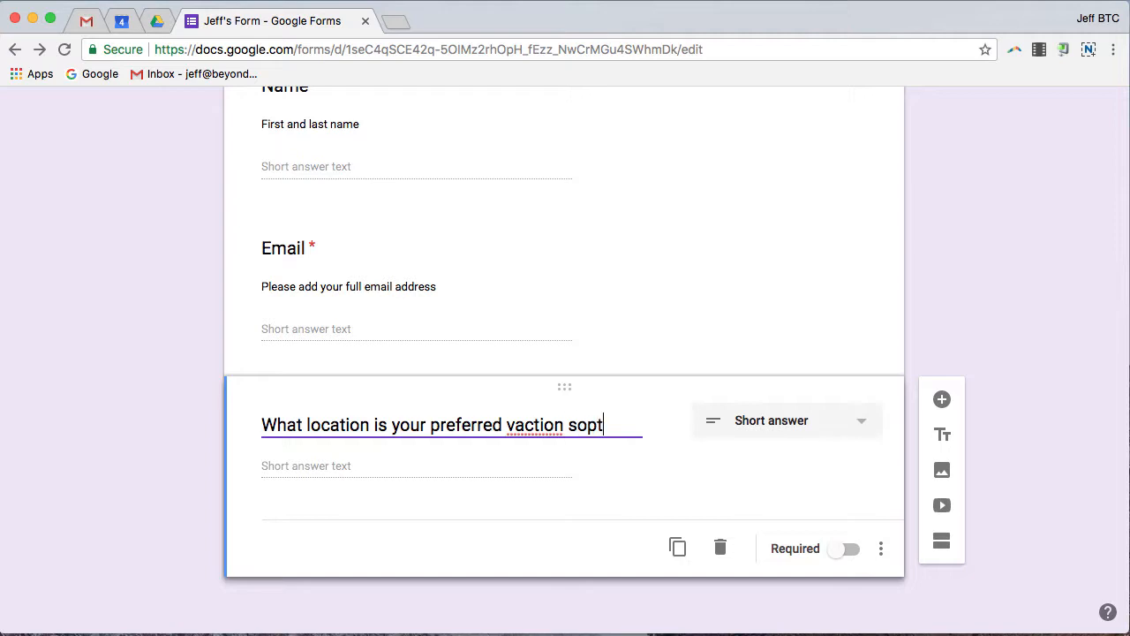
key("BackSpace")
key("BackSpace")
key("BackSpace")
key("BackSpace")
key("BackSpace")
key("BackSpace")
key("BackSpace")
key("BackSpace")
key("BackSpace")
type("ation")
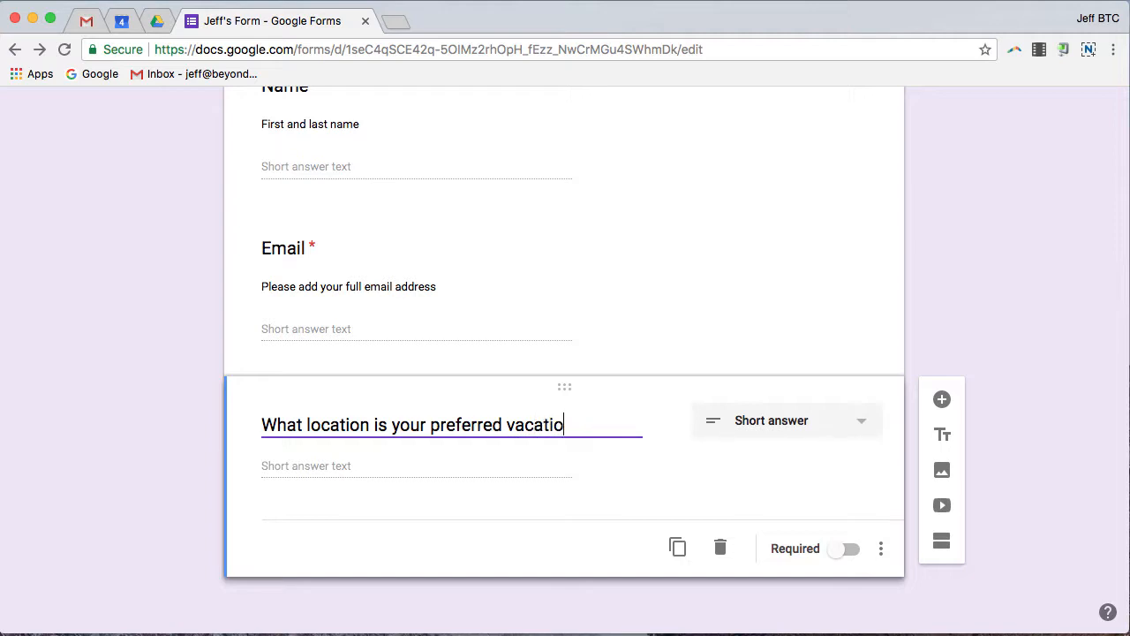
type(" spot?")
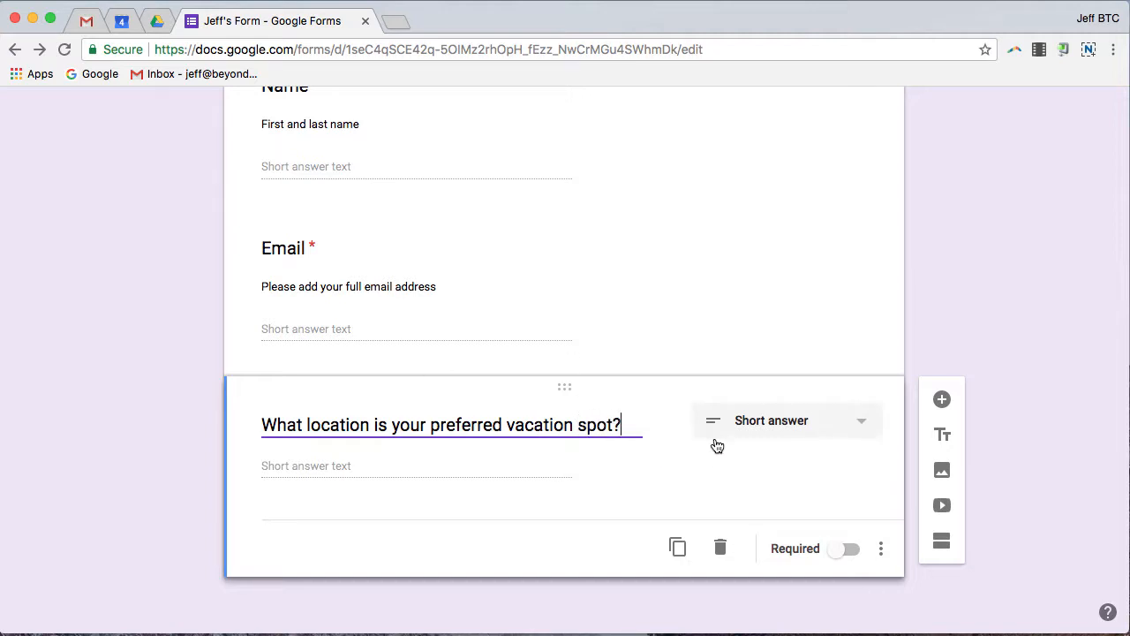
Step: Make the vacation question Multiple choice with the options Montana, Wyoming, Alaska and "Anywhere with a beach"
left_click(783, 423)
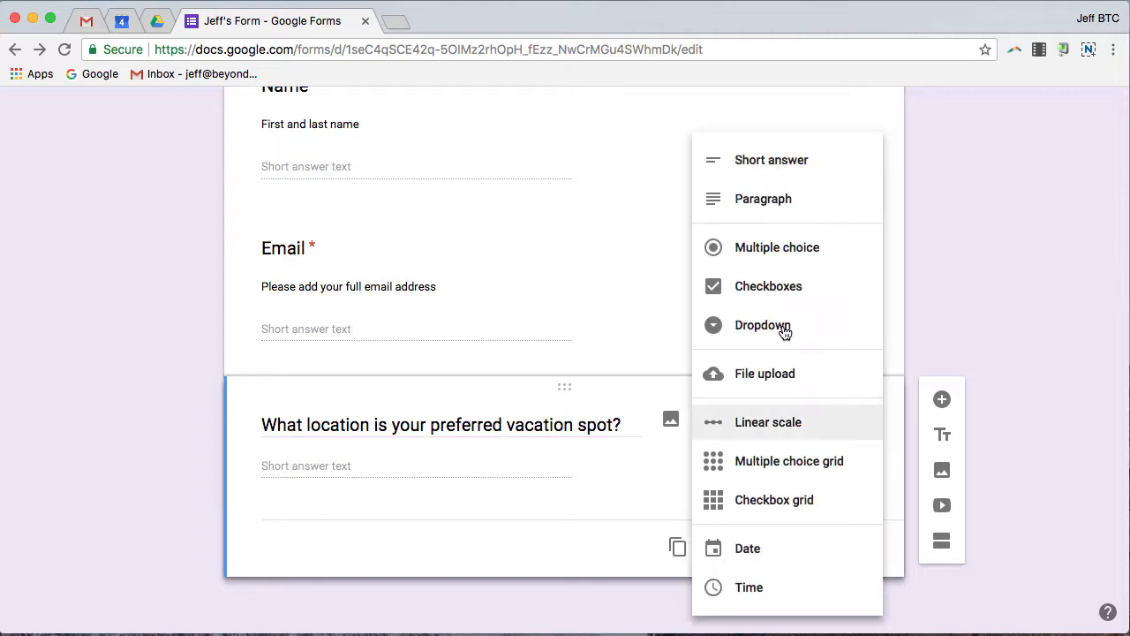
left_click(784, 256)
left_click(323, 437)
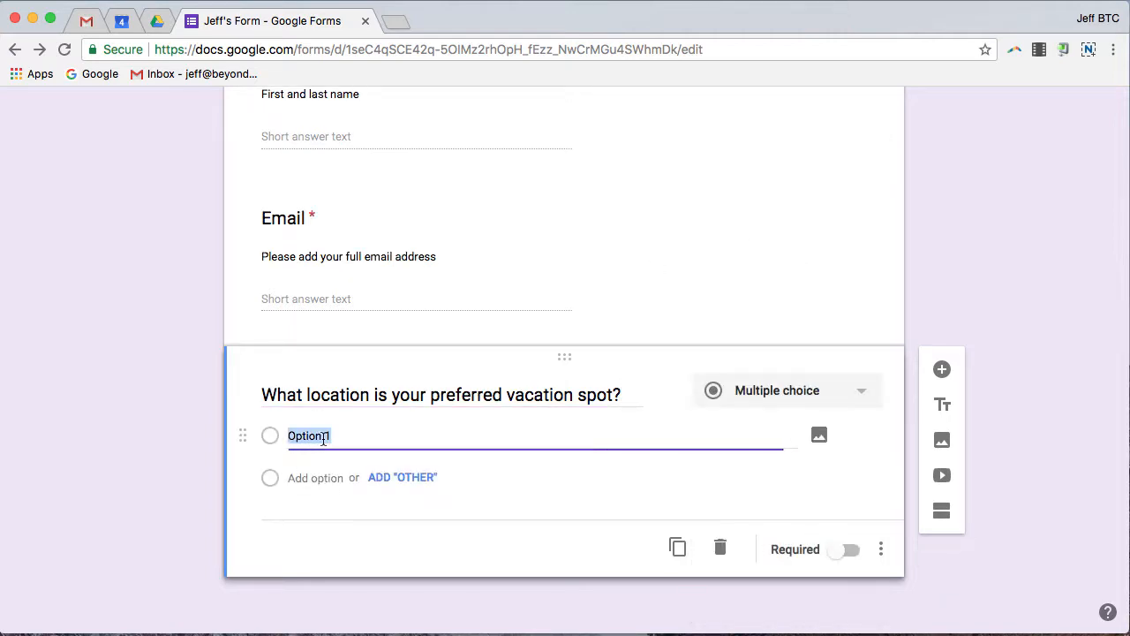
type("M")
key("Tab")
key("Tab")
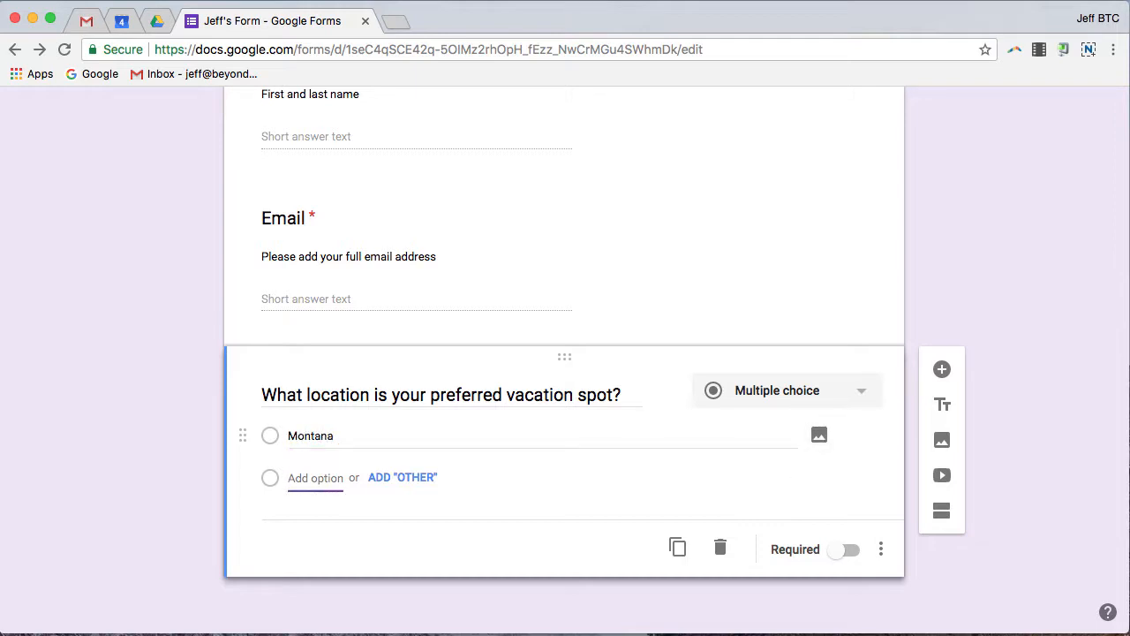
type("Wyomi")
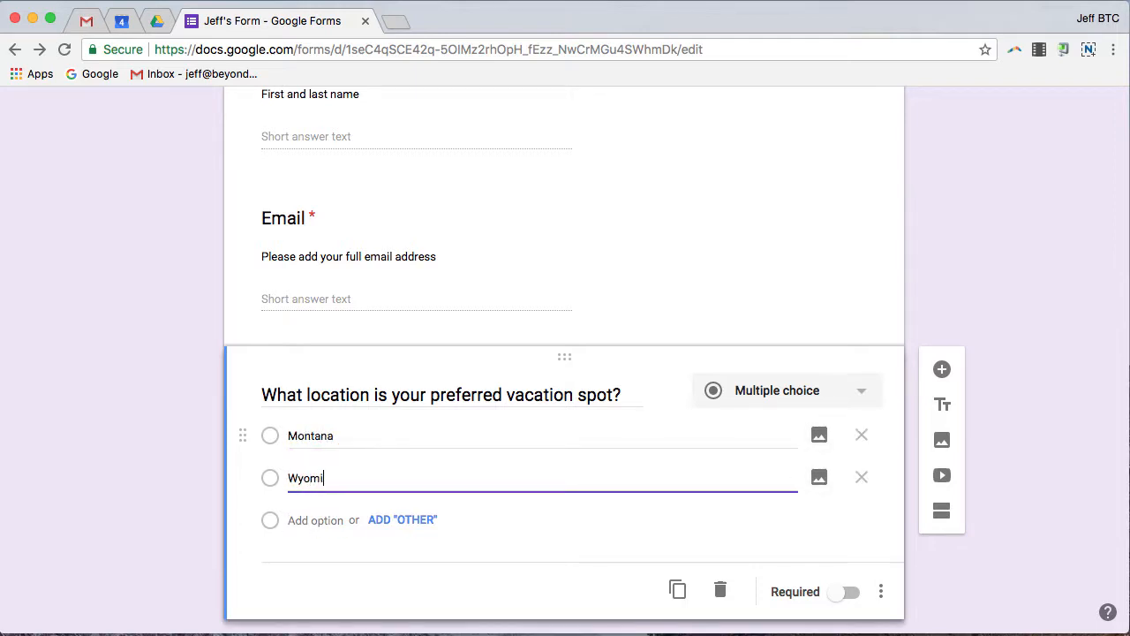
type("ng")
key("Return")
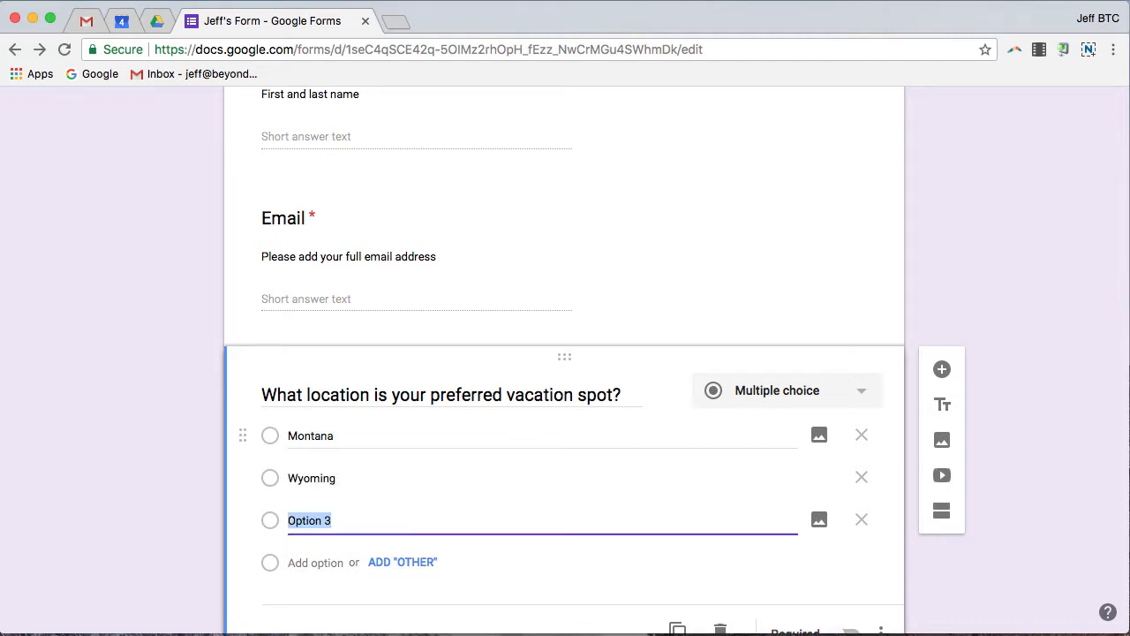
type("Alaska")
key("Return")
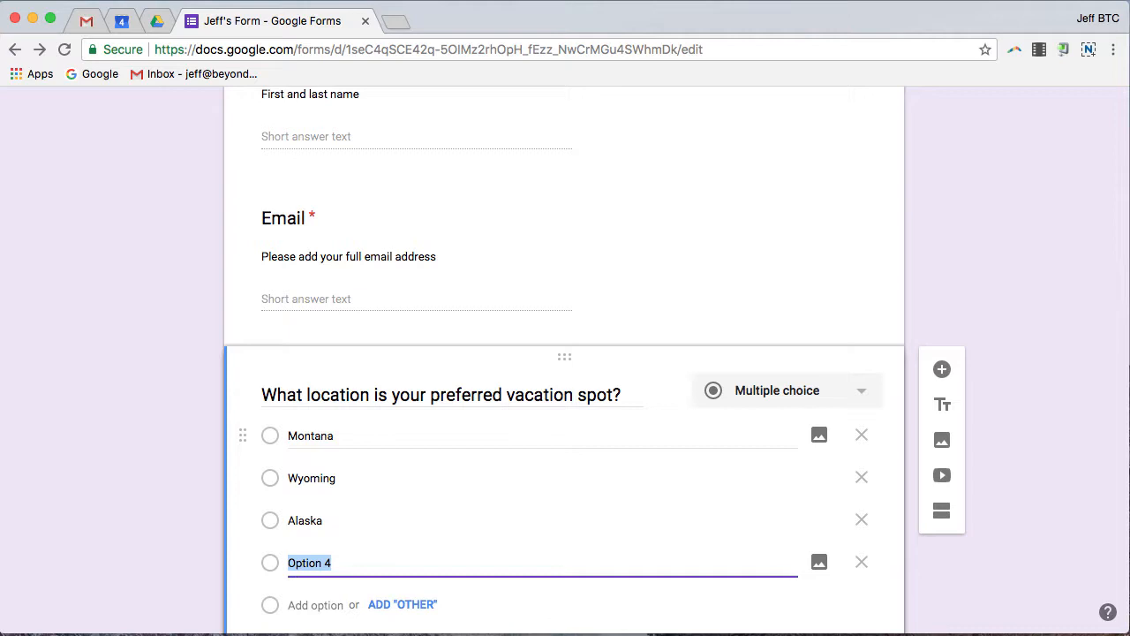
type("Anywhere with a beach")
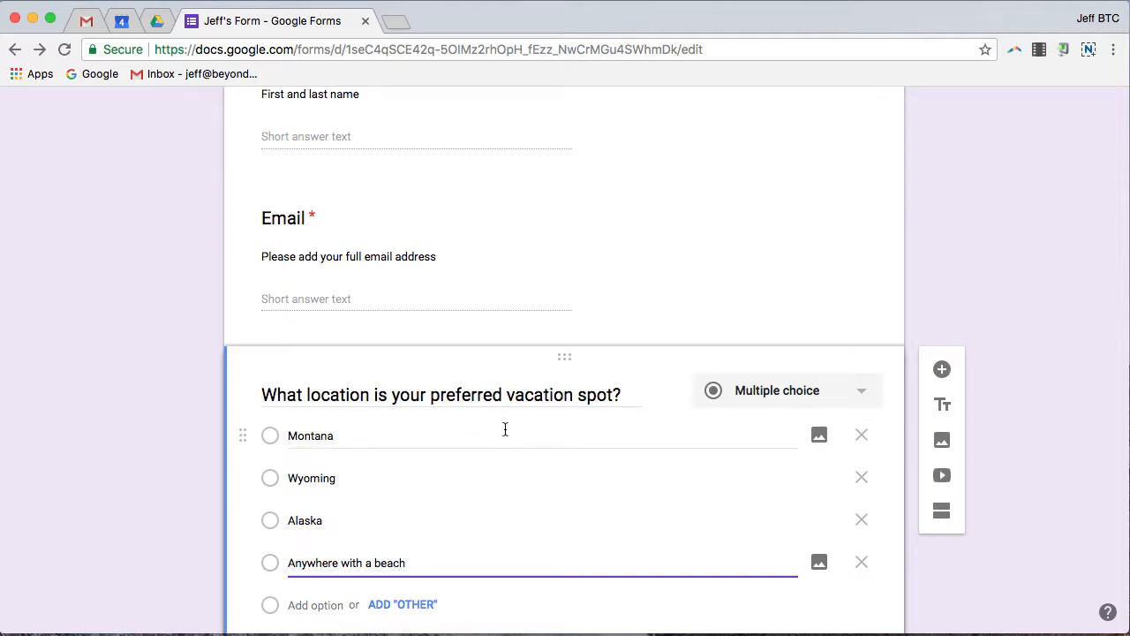
Step: Add an "Other" option to the vacation spot question and make the question required
scroll(505, 430, "down", 2)
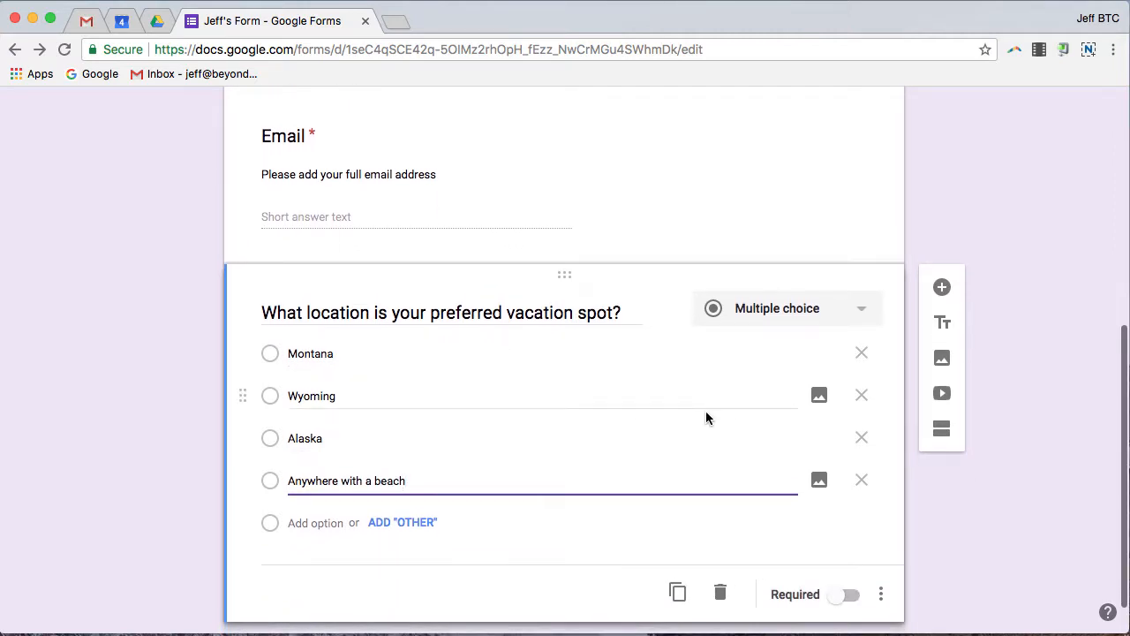
left_click(415, 527)
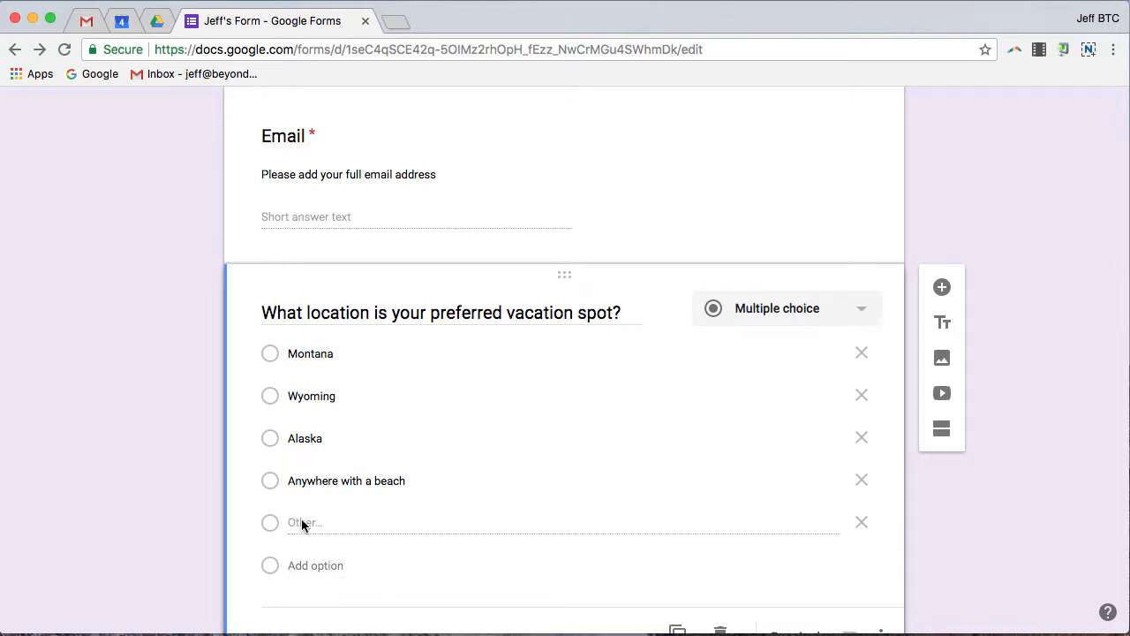
scroll(409, 527, "down", 2)
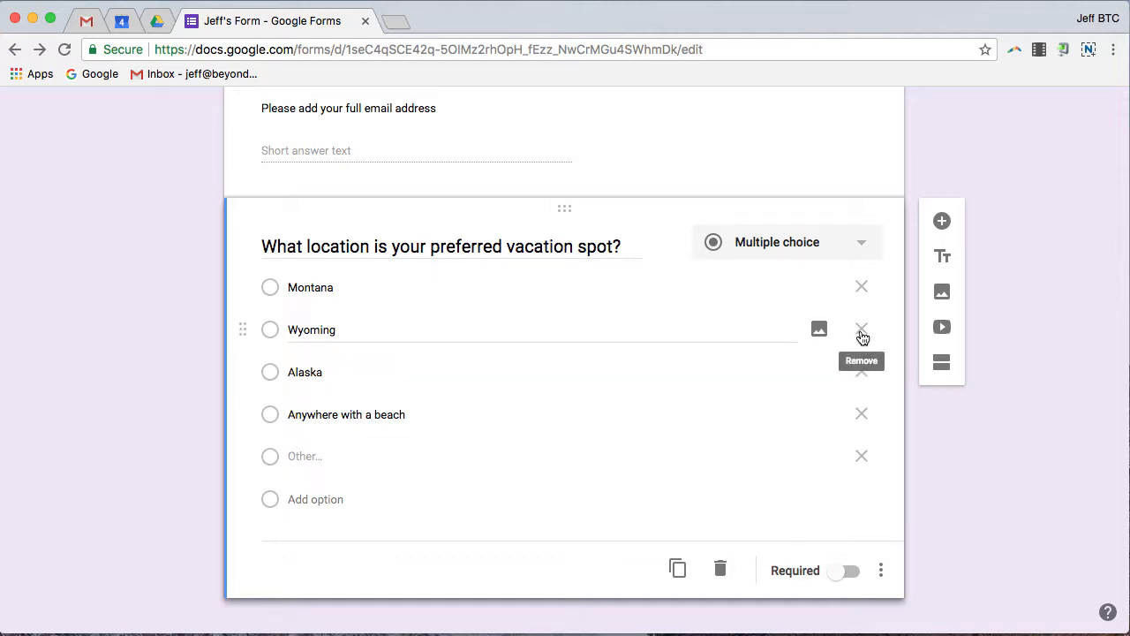
left_click(840, 571)
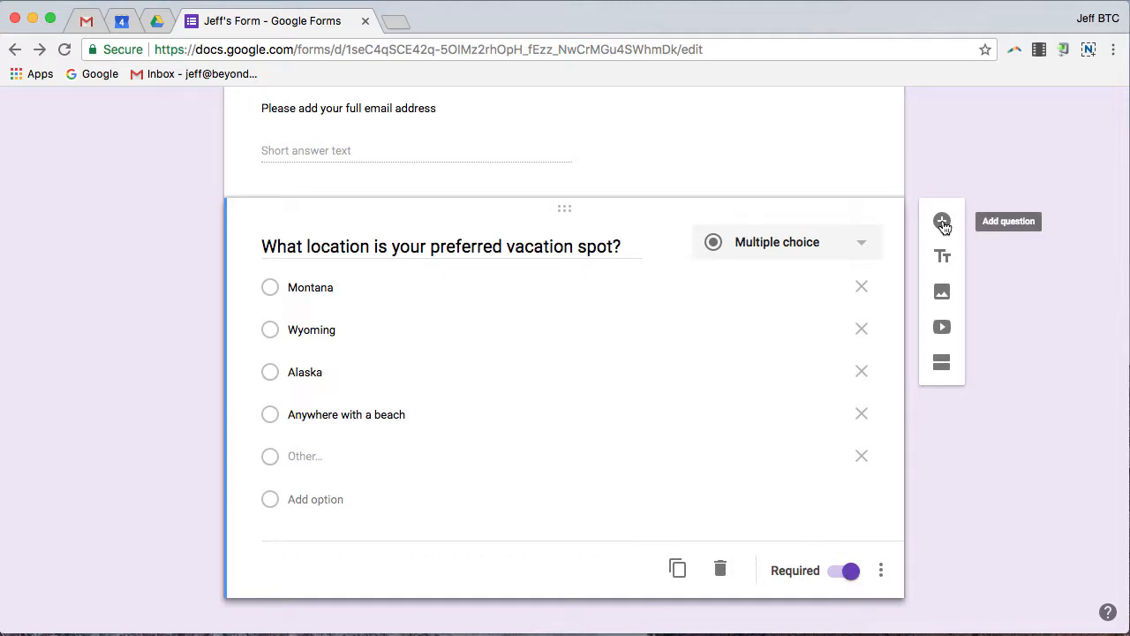
Step: Add a question below the vacation spot question titled "What is your favorite color?" and make it a Dropdown
left_click(943, 223)
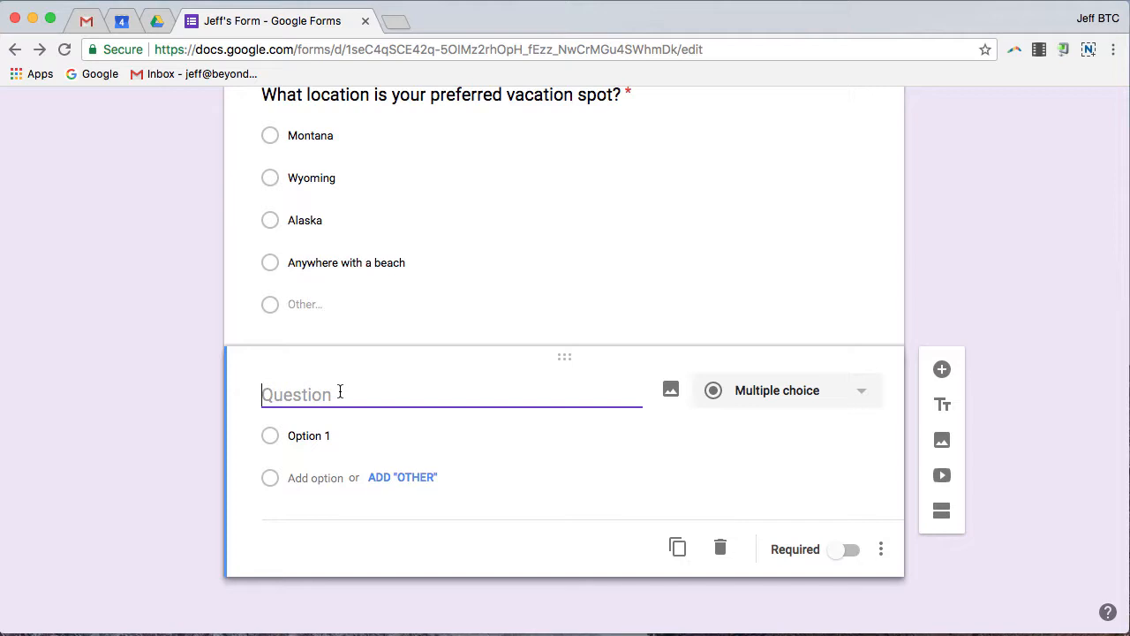
type("What is your favo")
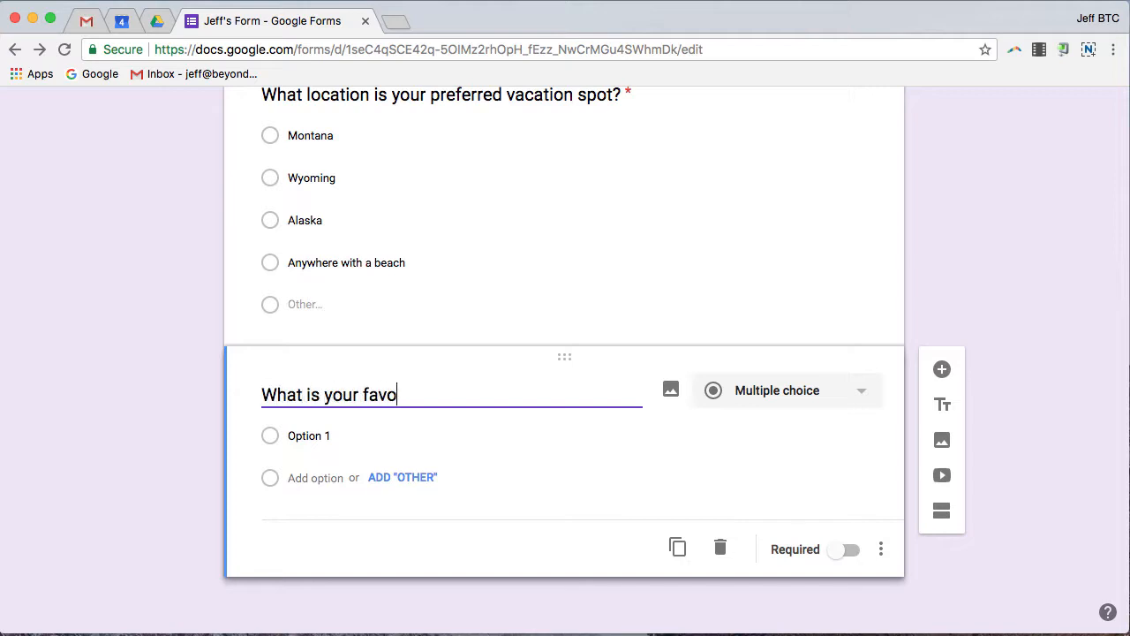
type("ri")
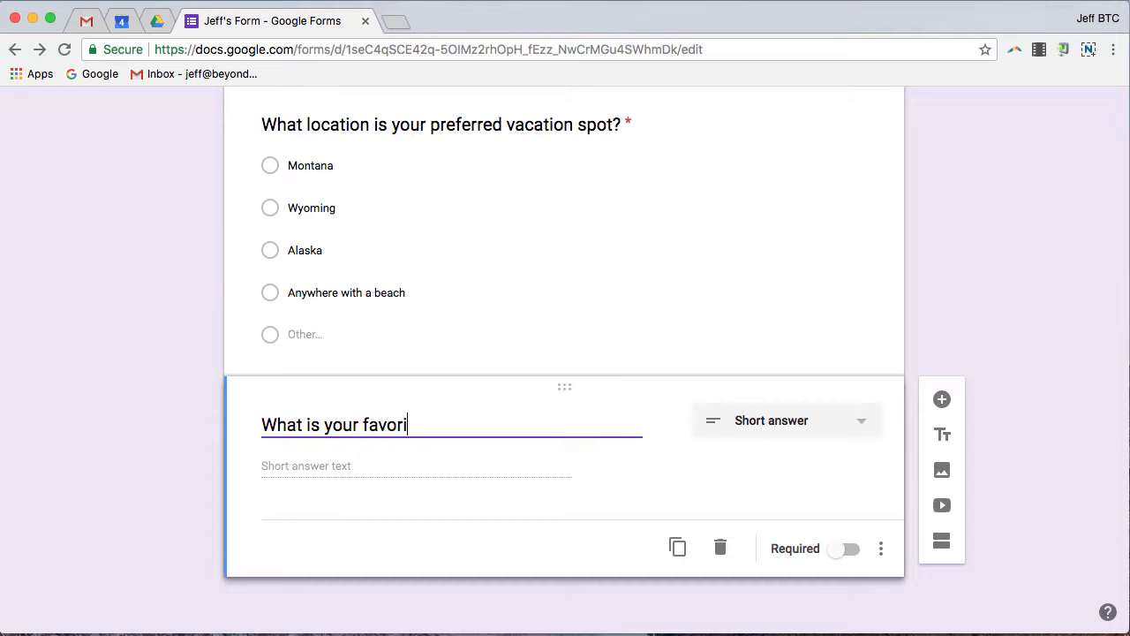
type("te color?")
left_click(790, 423)
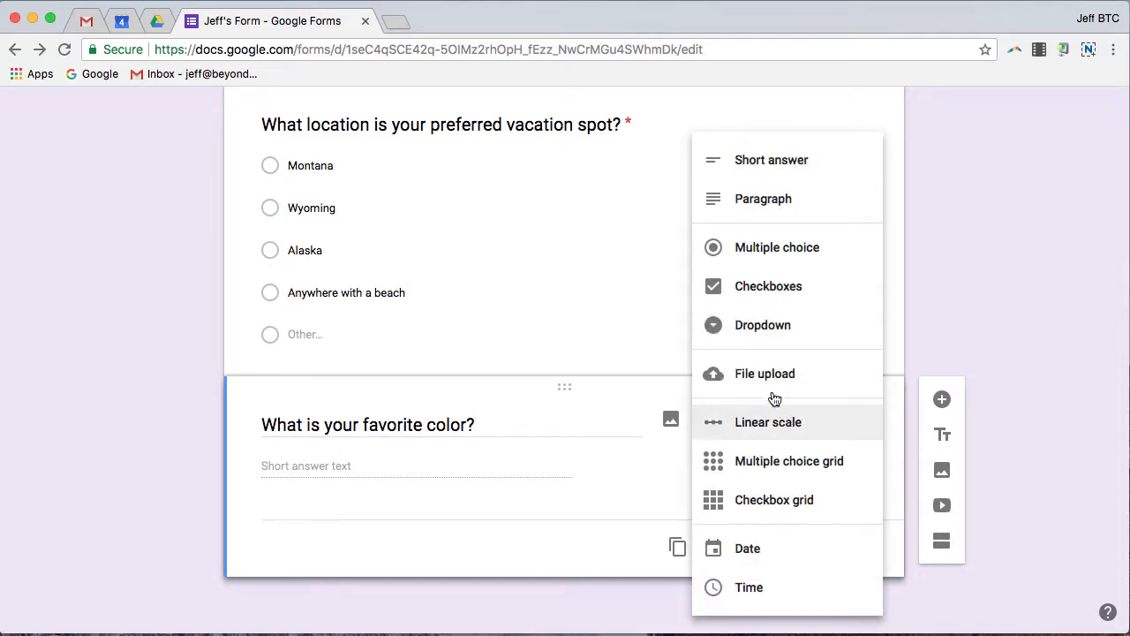
left_click(765, 327)
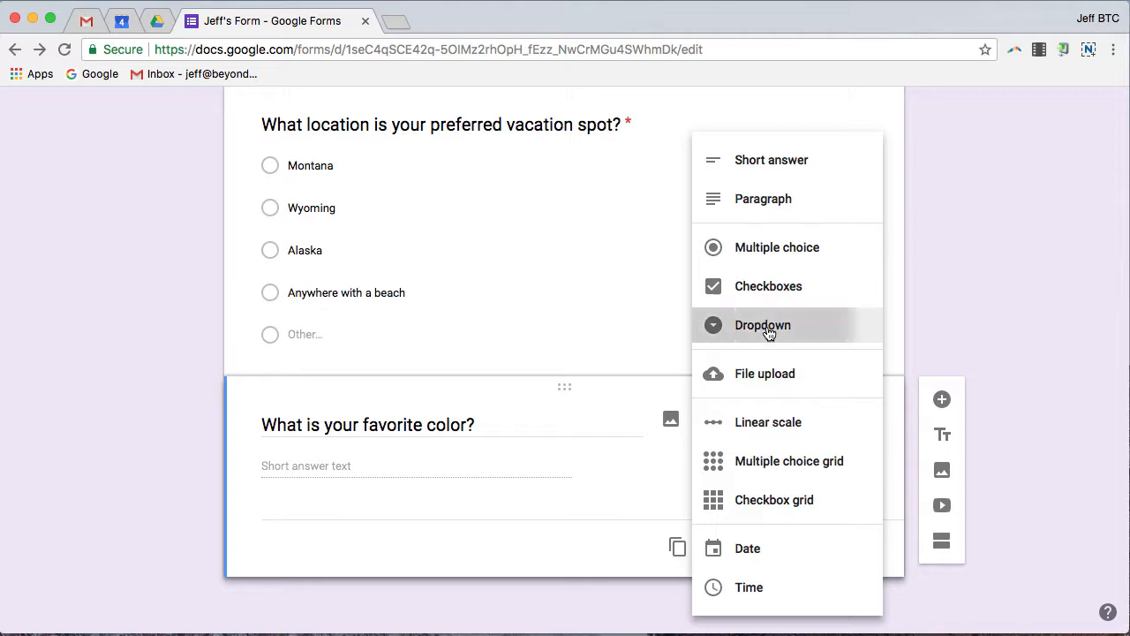
Step: Enter Blue, Yellow, Green and Red as the first four dropdown options of the favorite color question
left_click(324, 437)
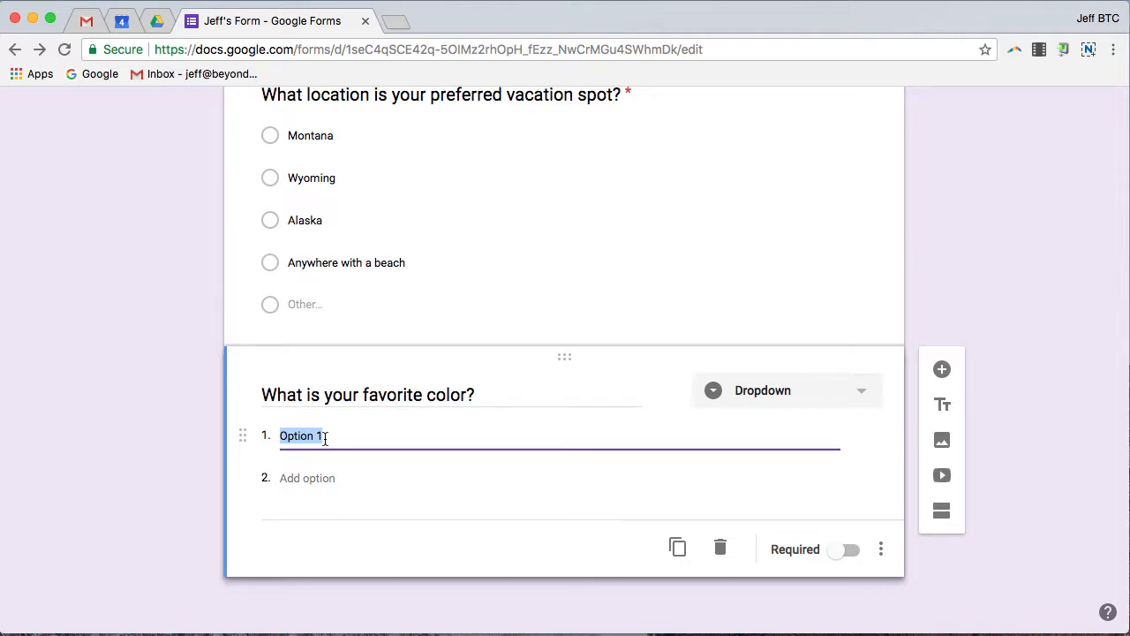
type("Blue")
key("Return")
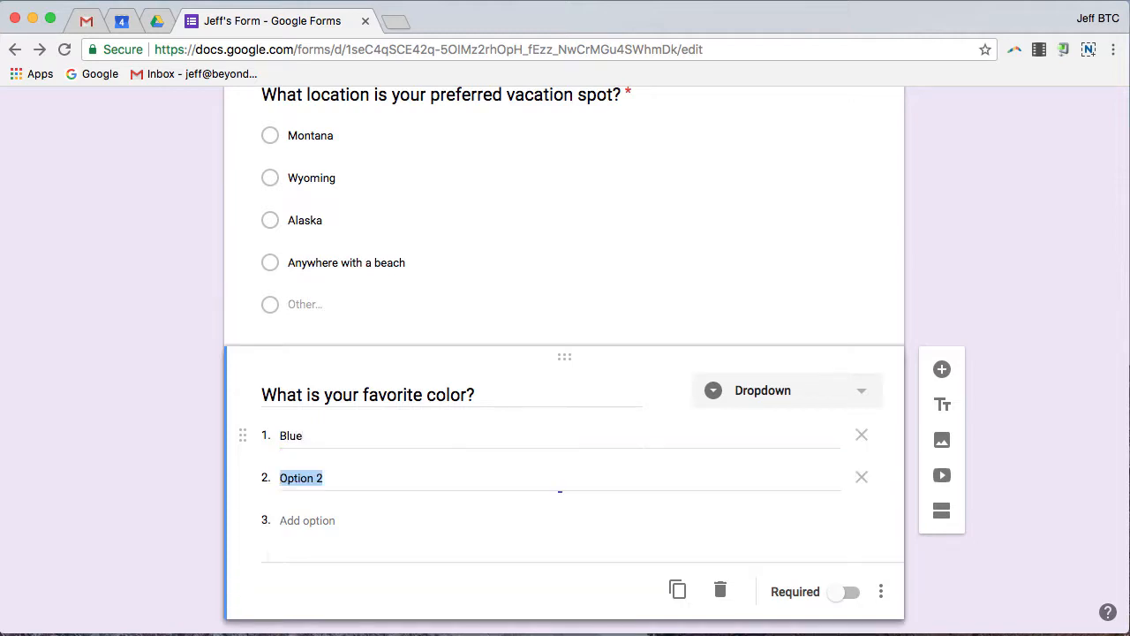
type("Yello")
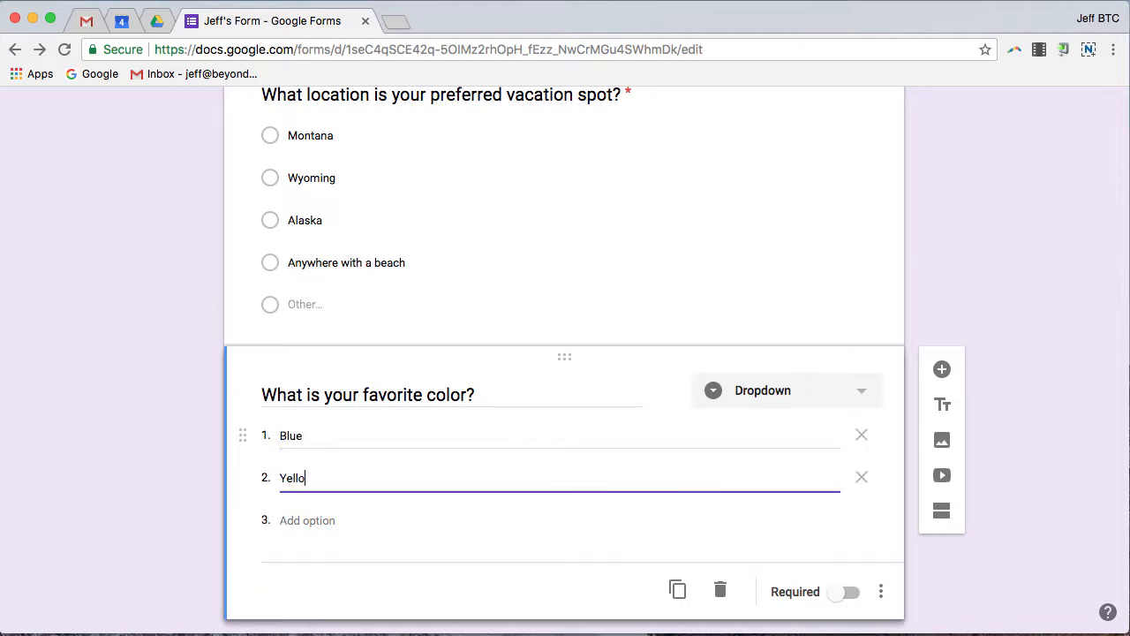
type("w")
key("Return")
type("Gree")
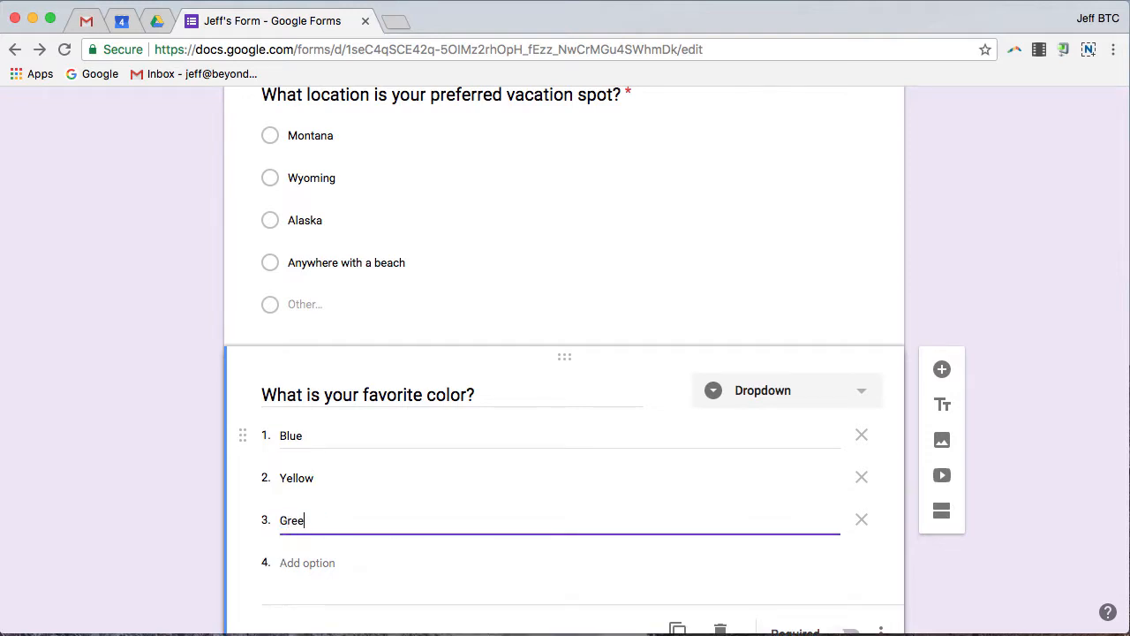
type("n")
key("Return")
type("Red")
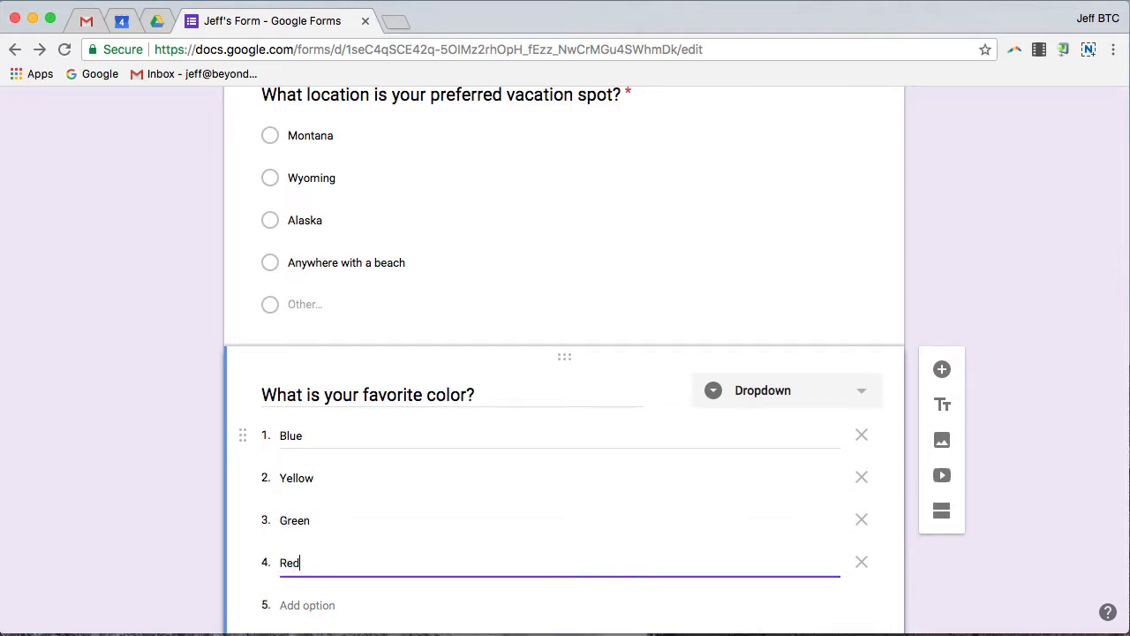
Step: Extend the favorite color options with Purple, Pink, Black and Orange
key("Return")
type("Purpl")
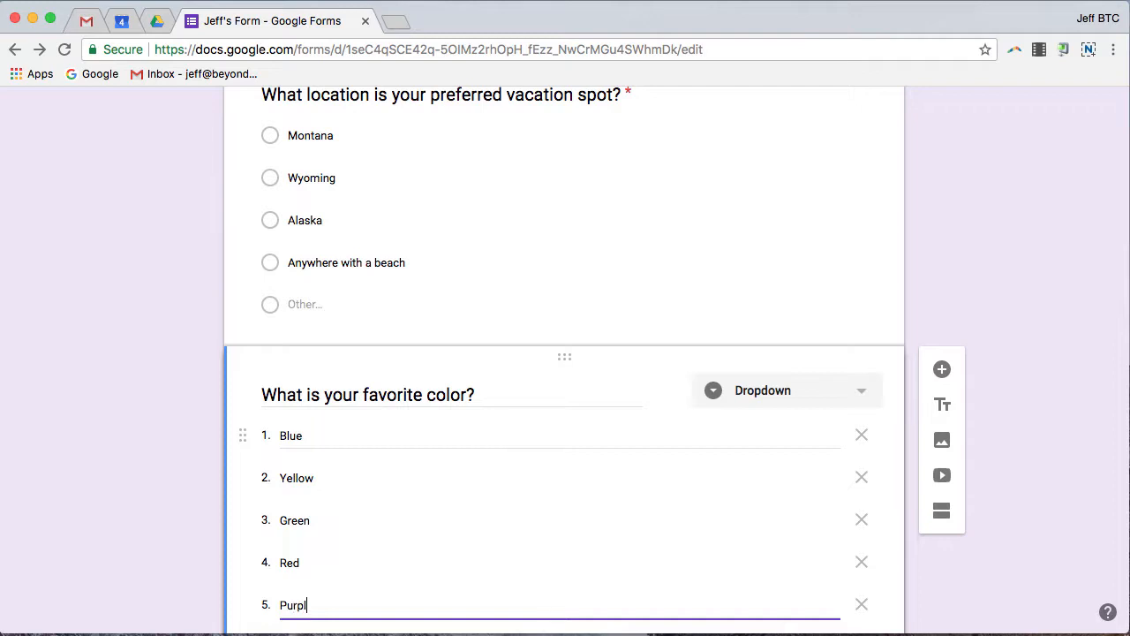
type("e")
key("Return")
type("Pink")
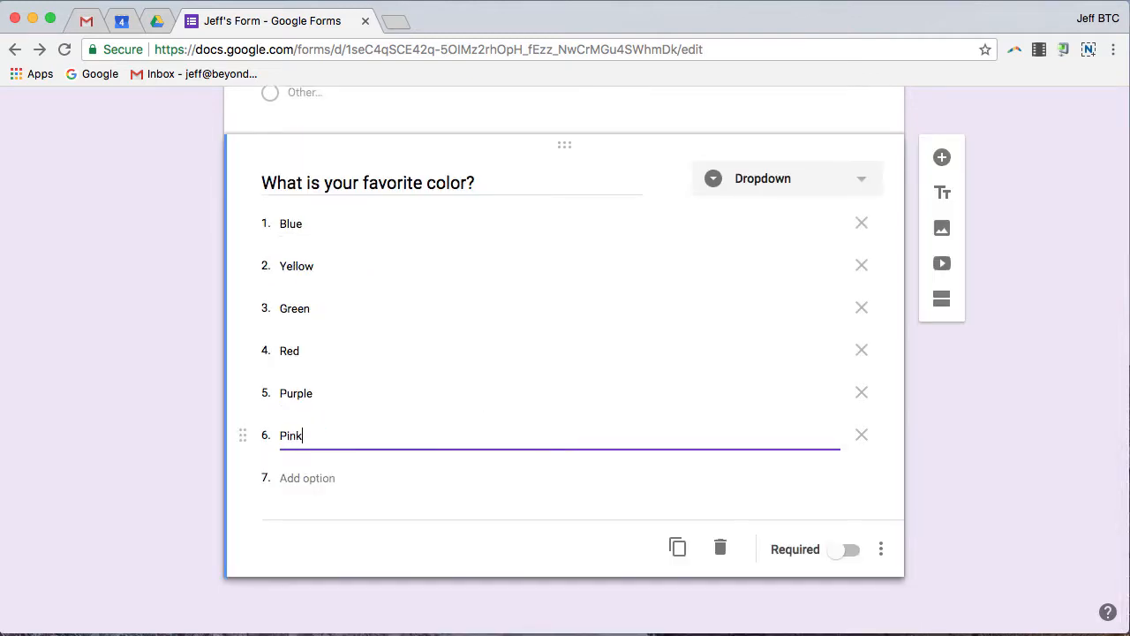
key("Return")
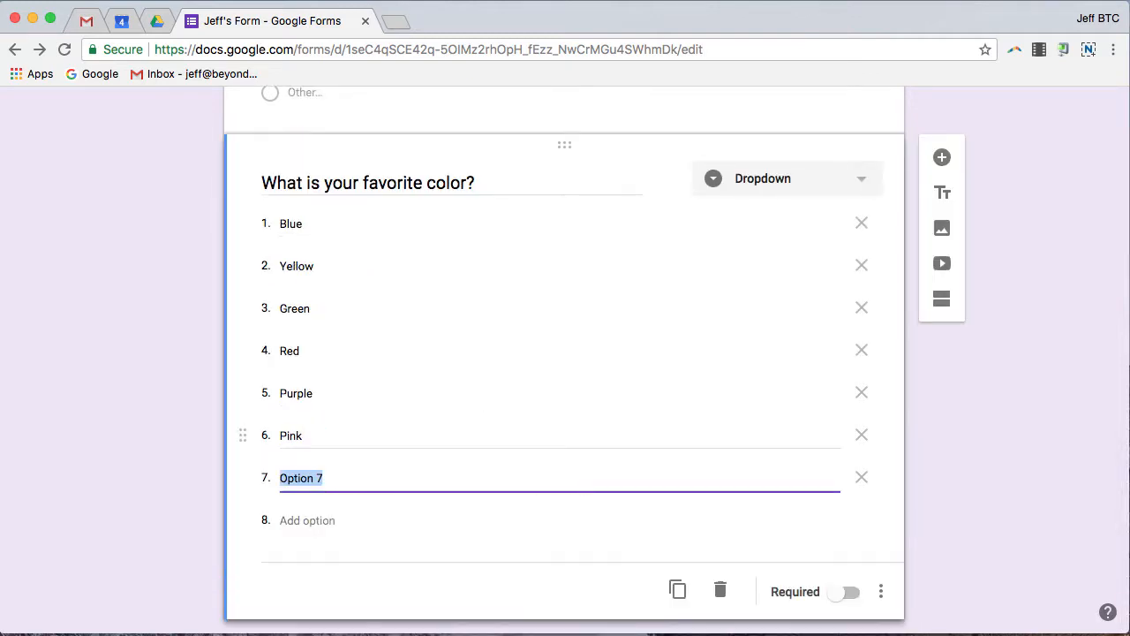
type("Black")
key("Return")
type("Orange")
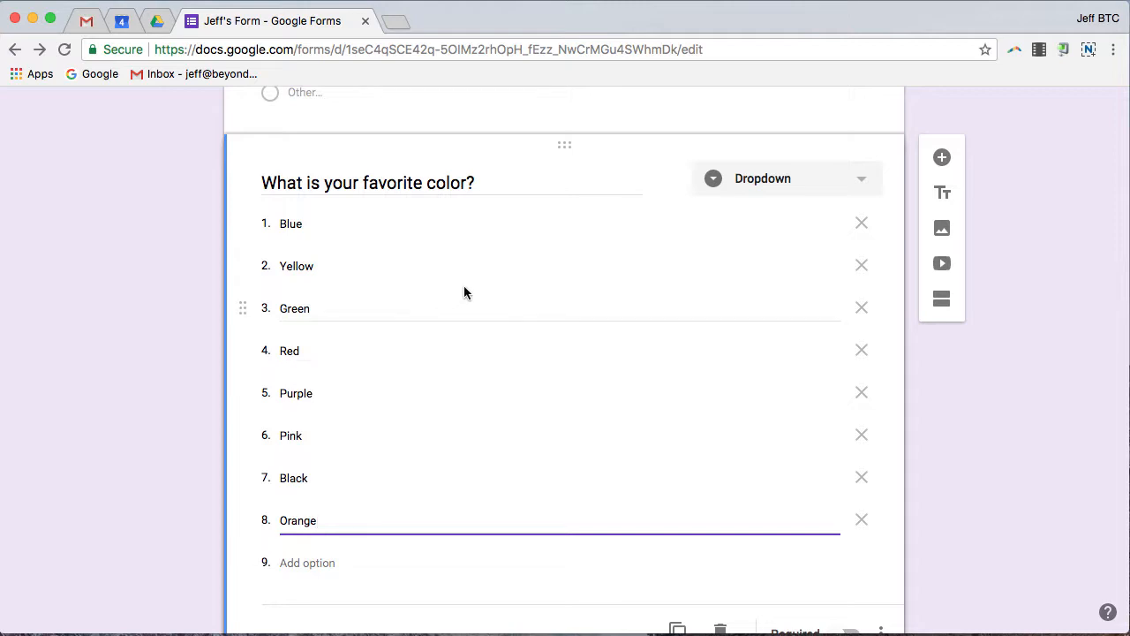
Step: Make the favorite color dropdown question required
scroll(609, 257, "down", 2)
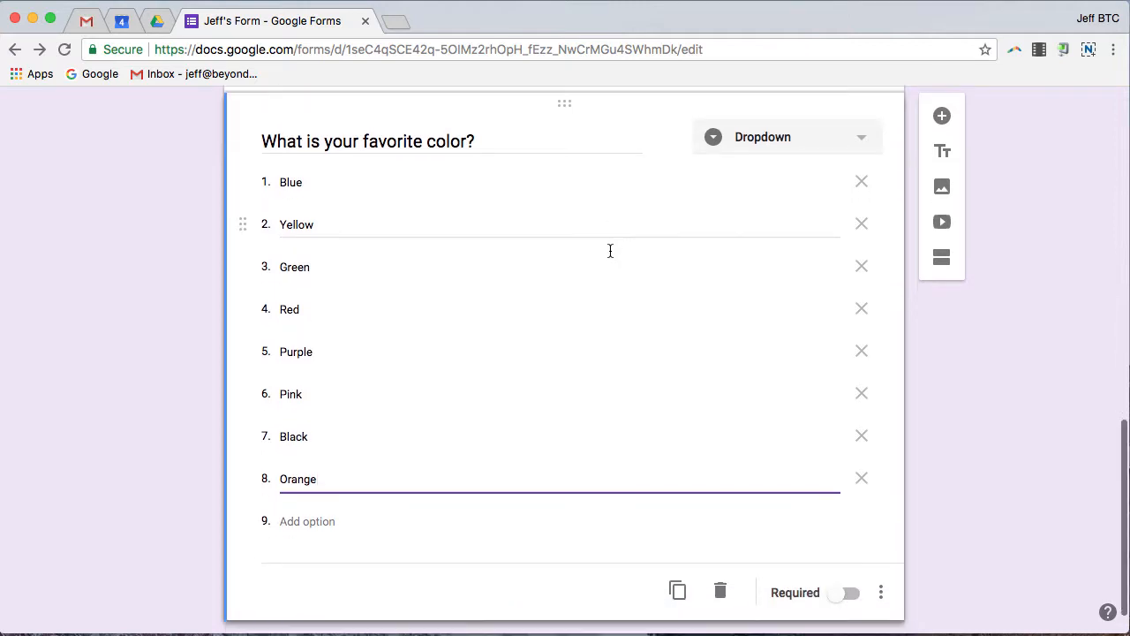
scroll(563, 261, "up", 1)
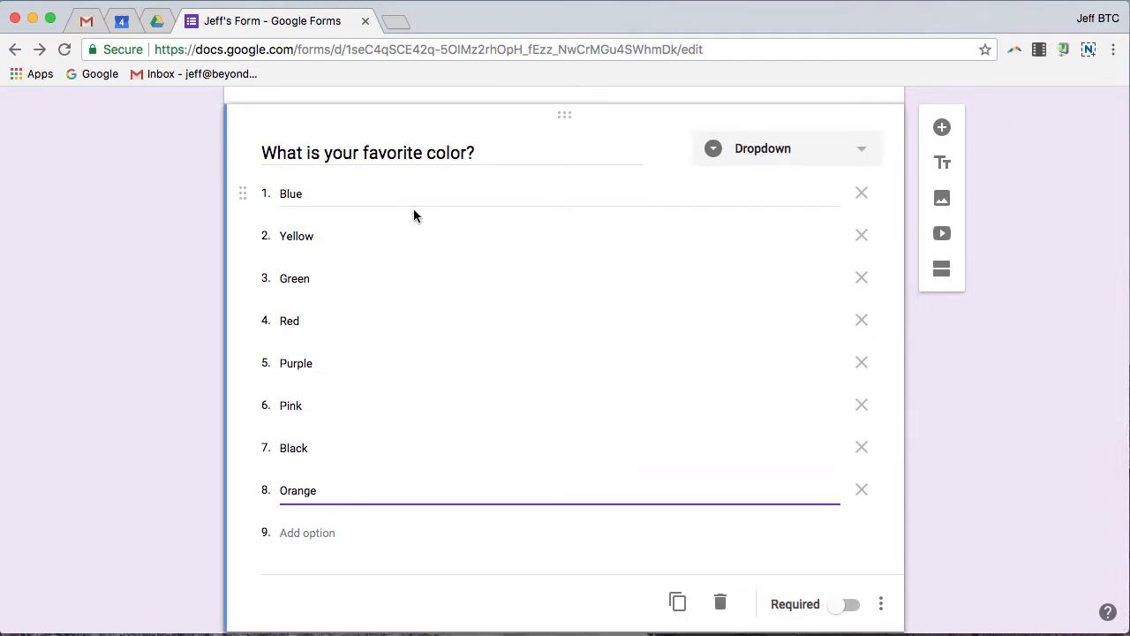
scroll(414, 208, "up", 5)
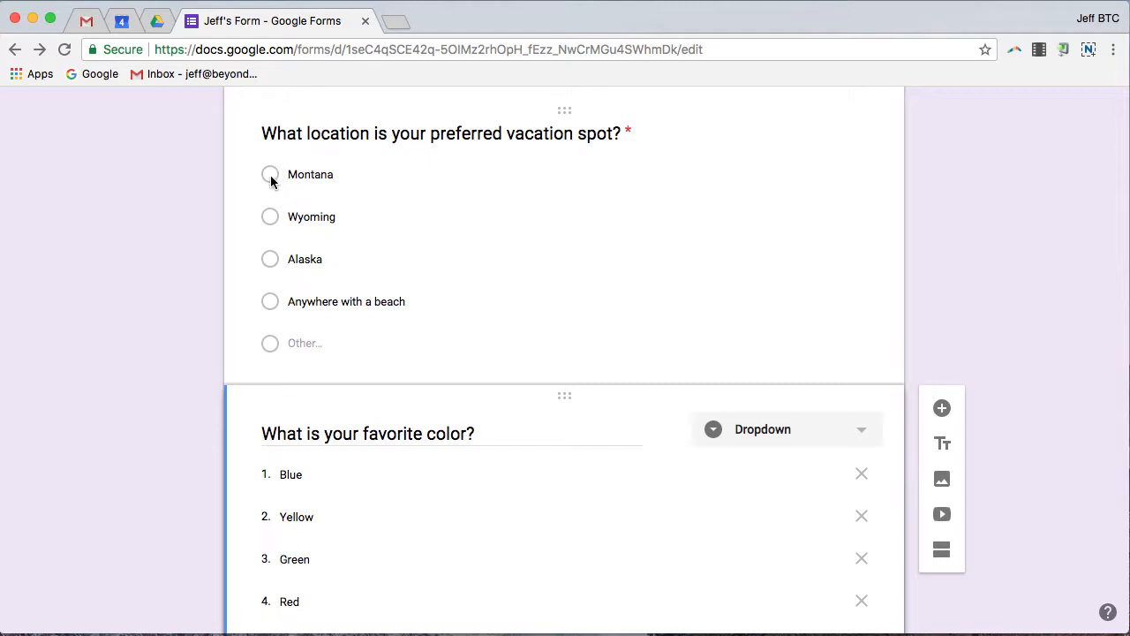
scroll(306, 197, "down", 3)
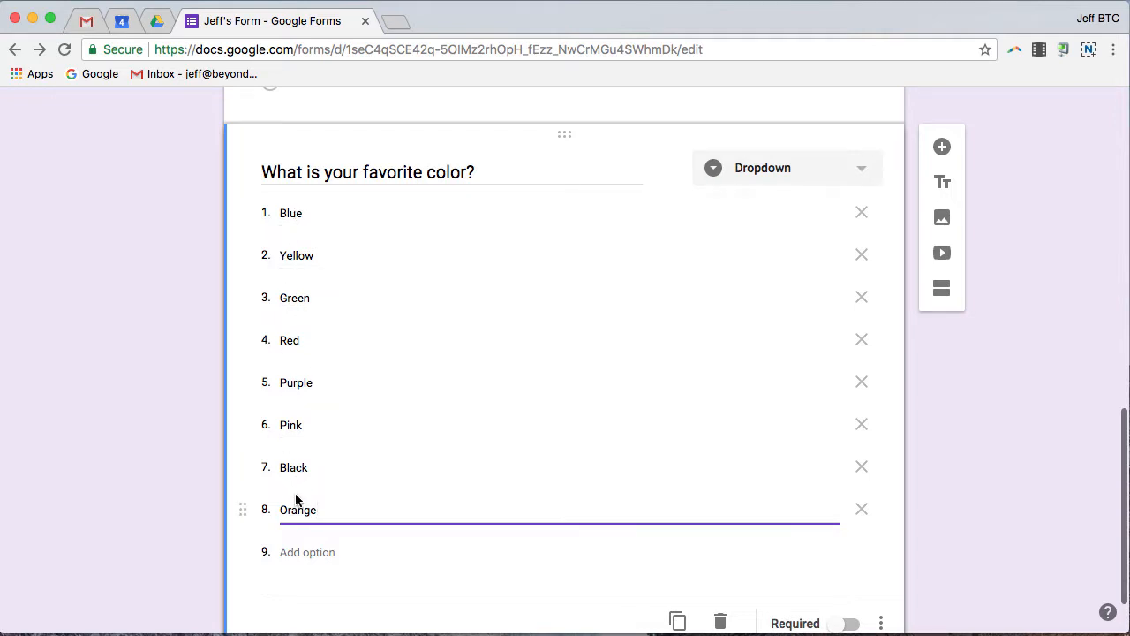
scroll(587, 492, "down", 2)
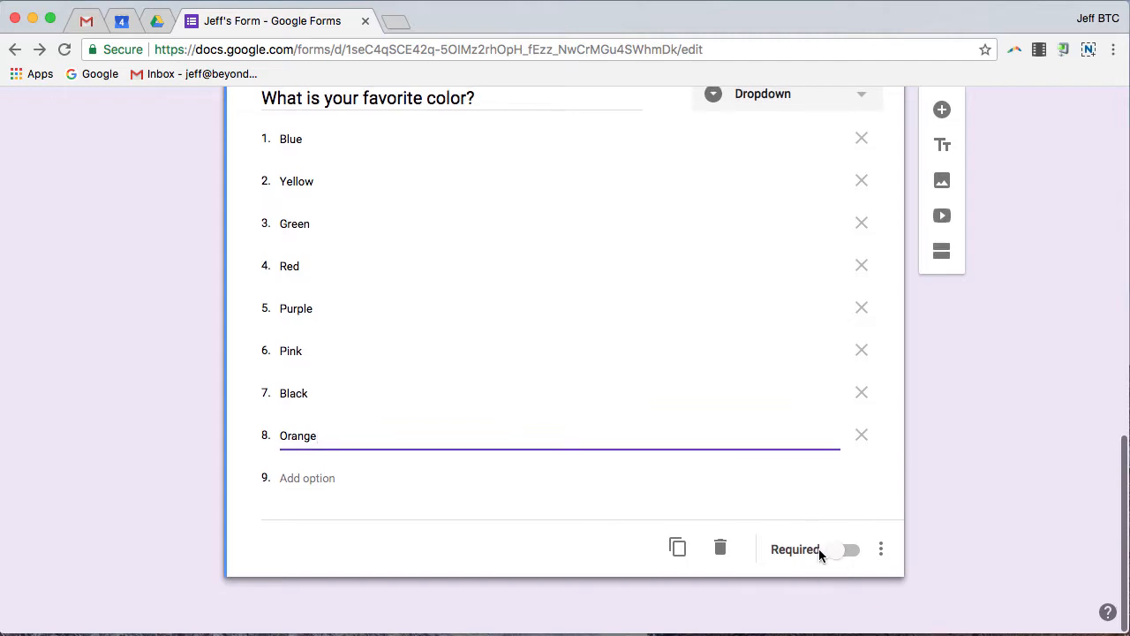
left_click(850, 552)
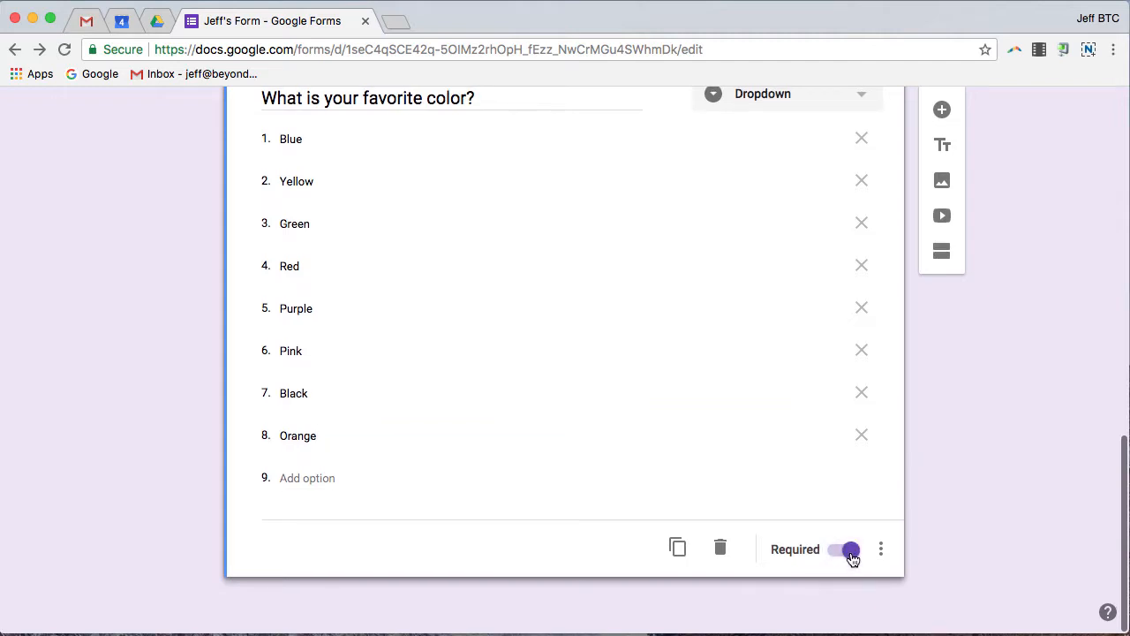
left_click(943, 112)
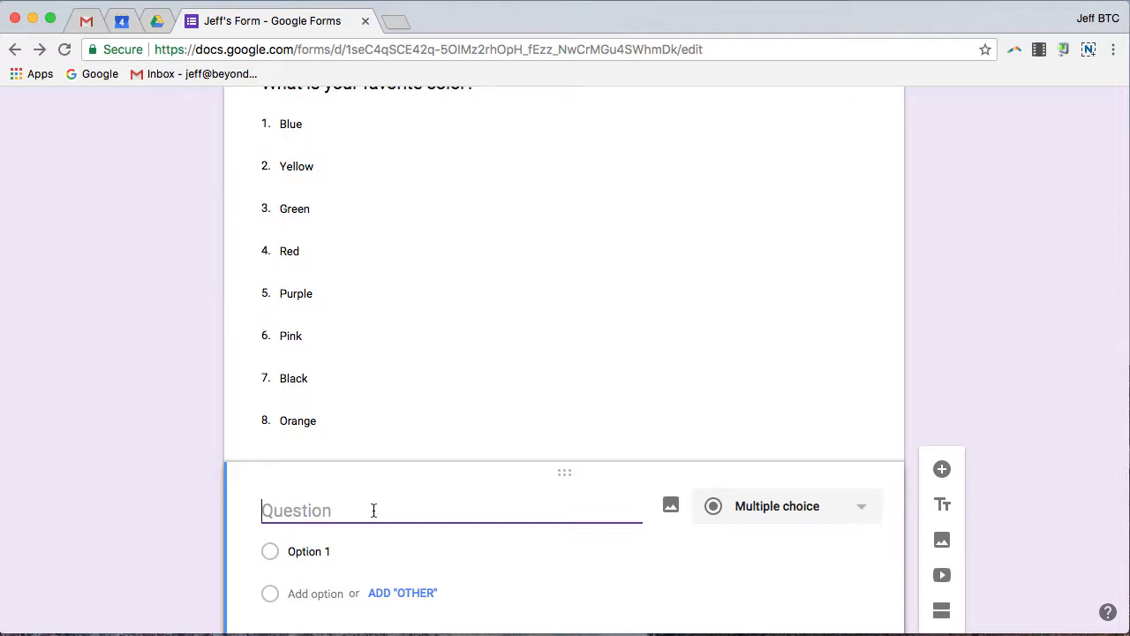
type("WH")
key("BackSpace")
key("BackSpace")
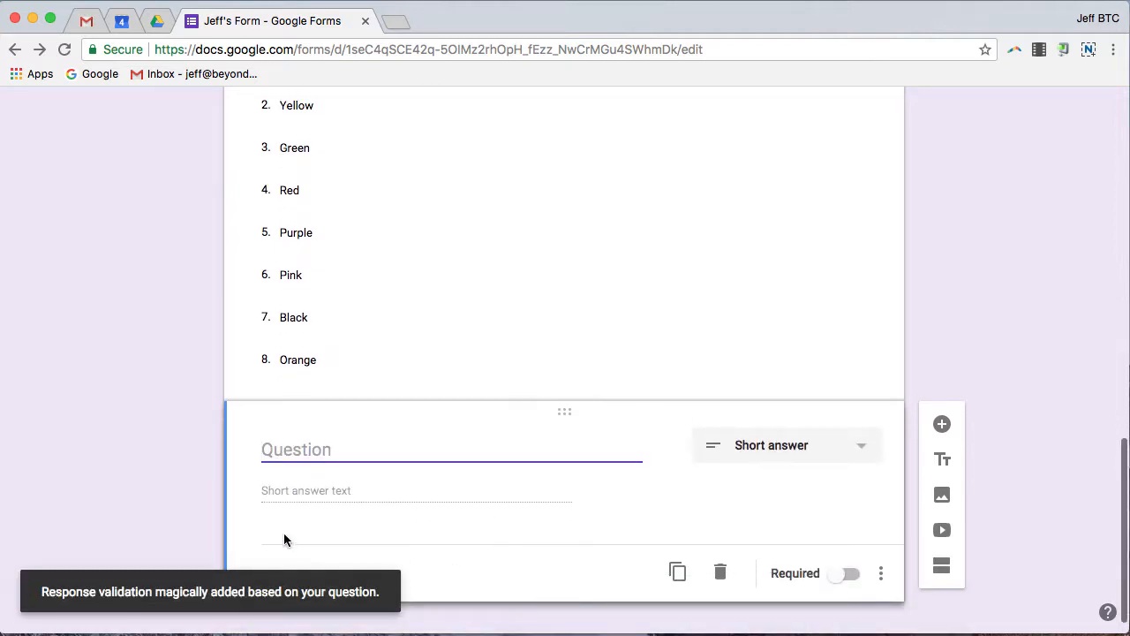
left_click(721, 574)
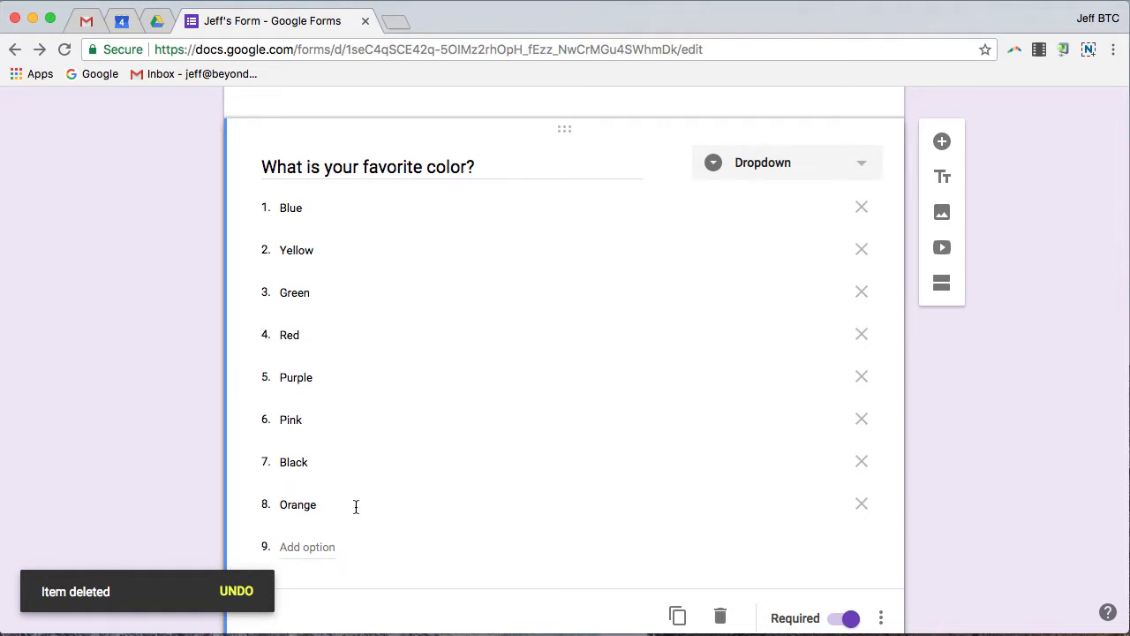
Step: Duplicate the "What is your favorite color?" dropdown question
scroll(411, 363, "up", 15)
scroll(446, 360, "down", 10)
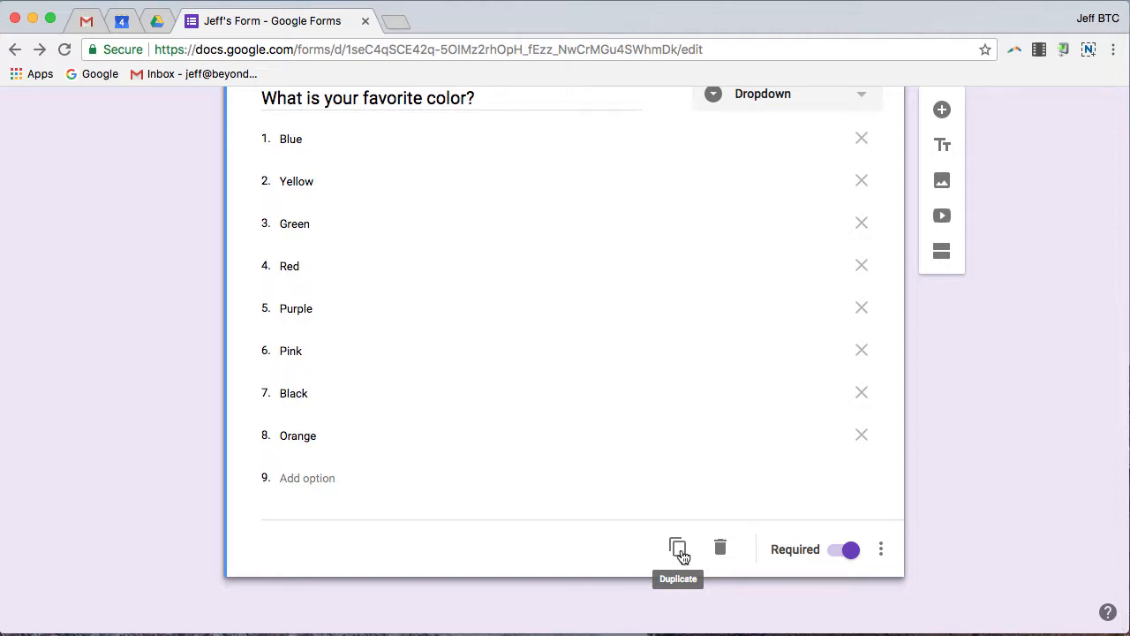
left_click(678, 549)
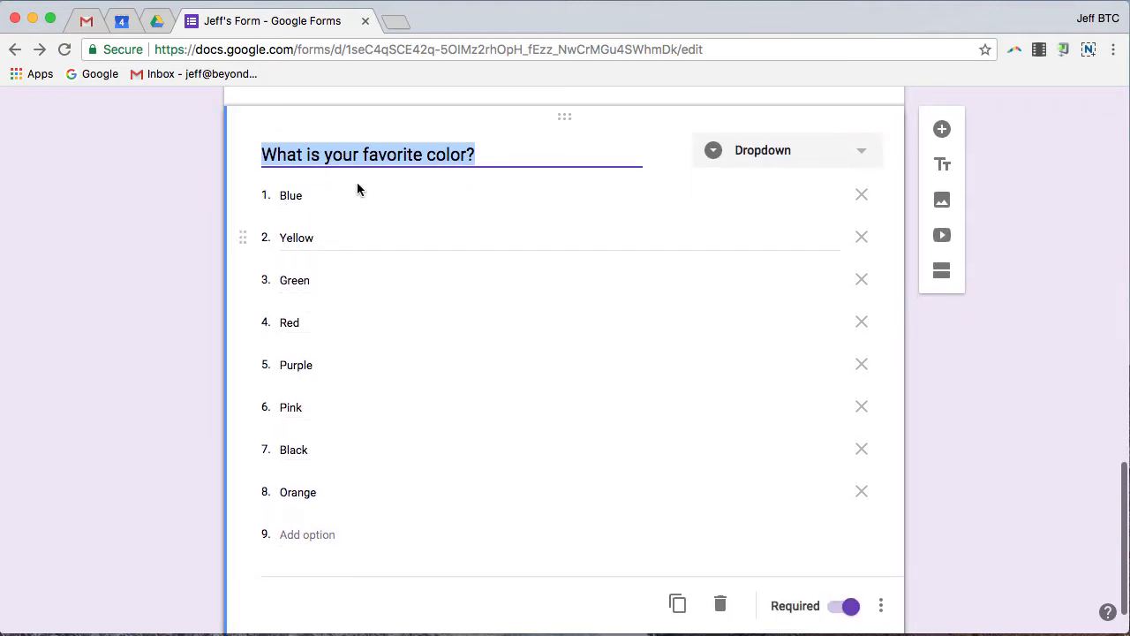
Step: Change the duplicated favorite color question to Checkboxes and add an "Other" option to it
left_click(859, 157)
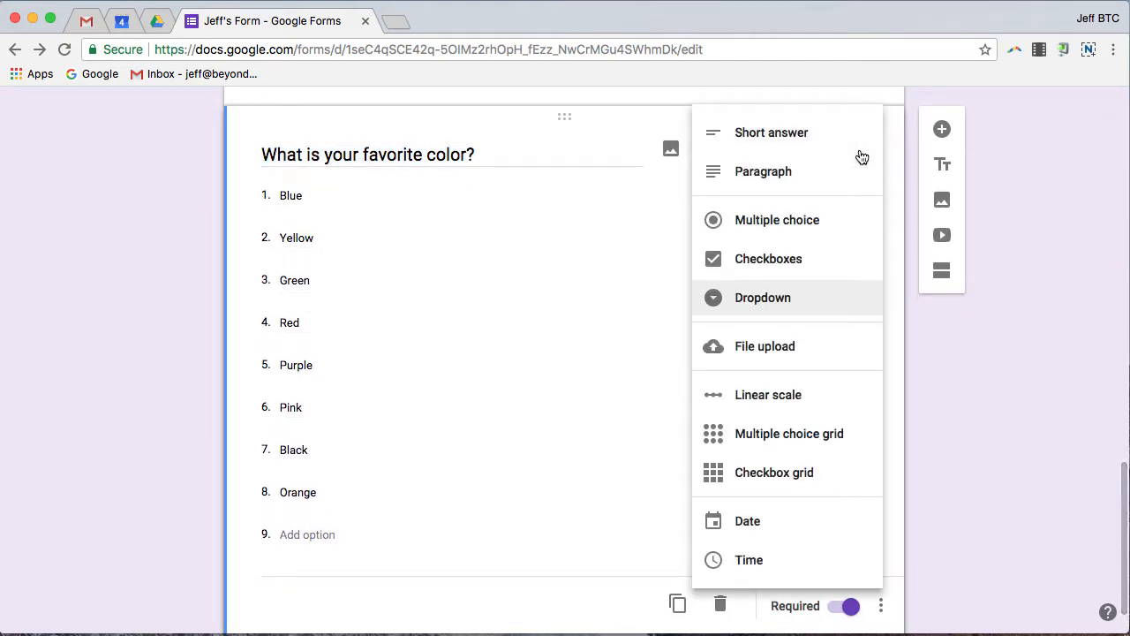
left_click(790, 259)
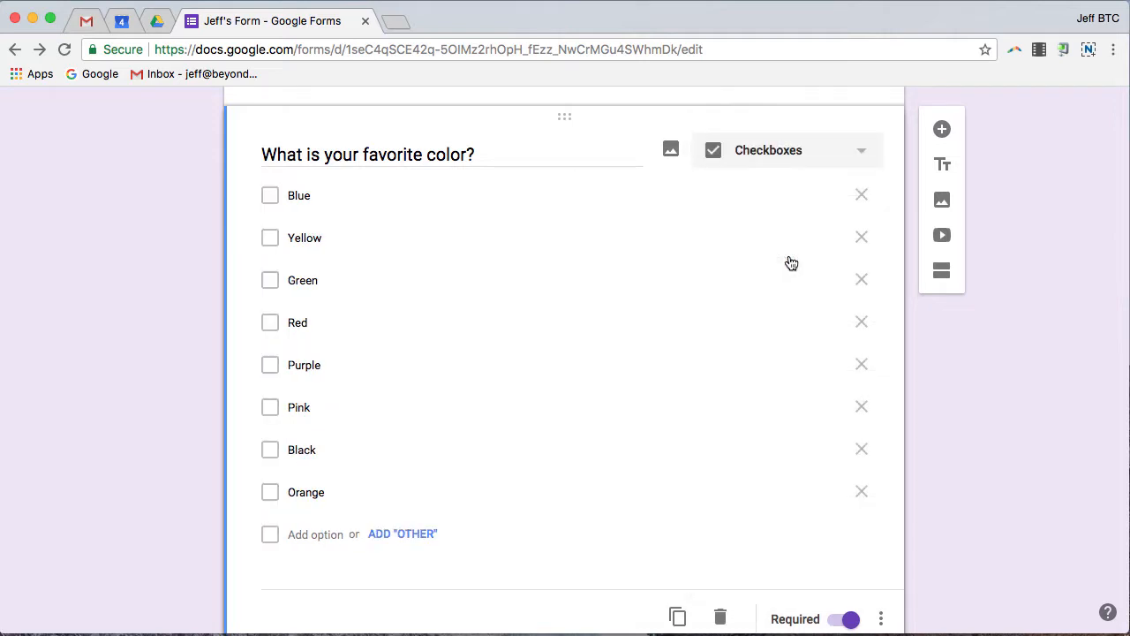
left_click(420, 534)
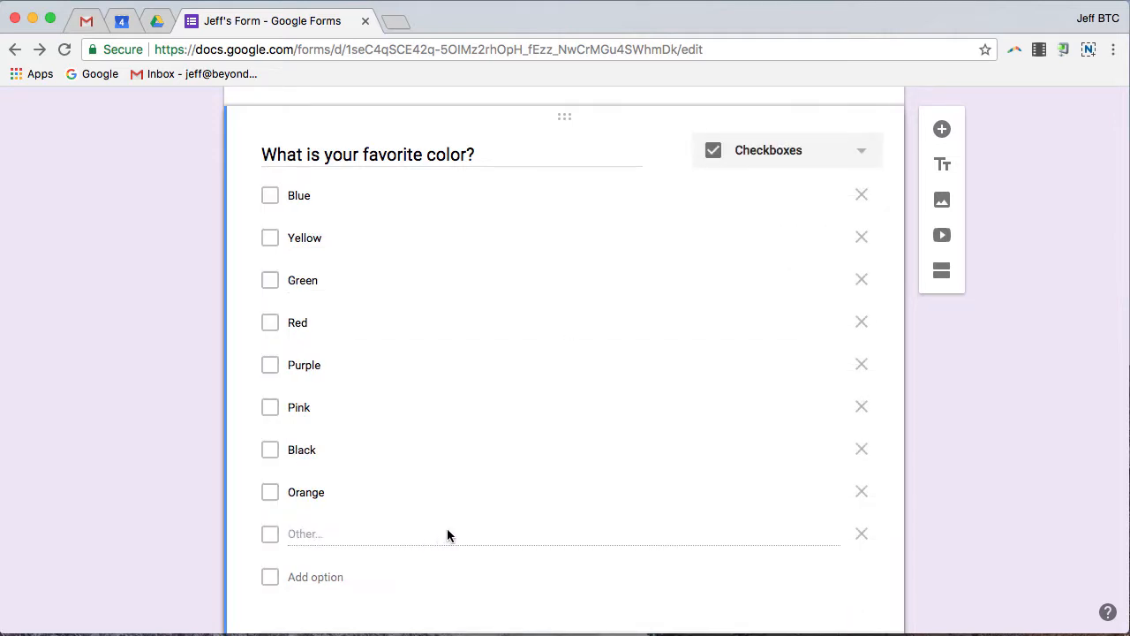
Step: Compare the checkbox version of the favorite color question with the dropdown version and the multiple choice vacation spot question
scroll(606, 521, "up", 6)
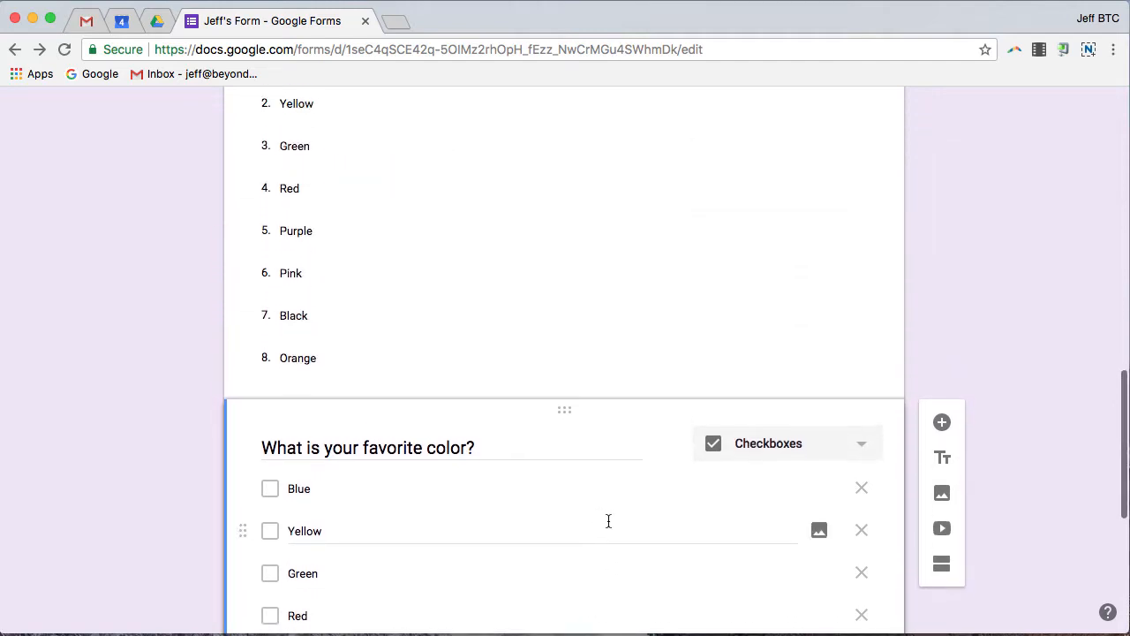
scroll(608, 521, "down", 5)
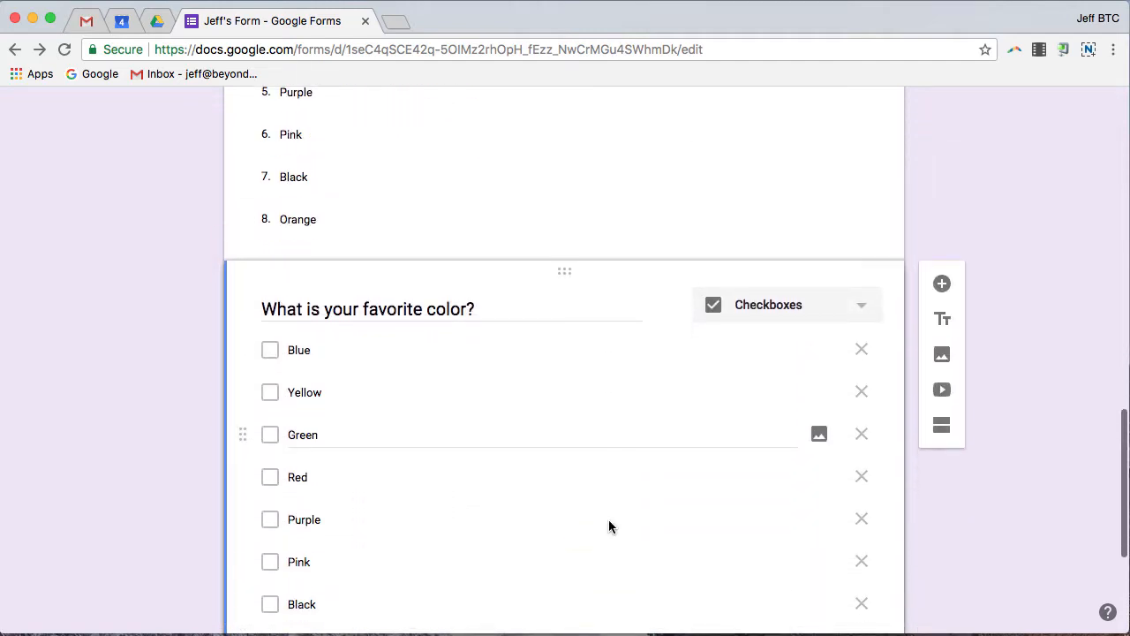
scroll(608, 527, "down", 1)
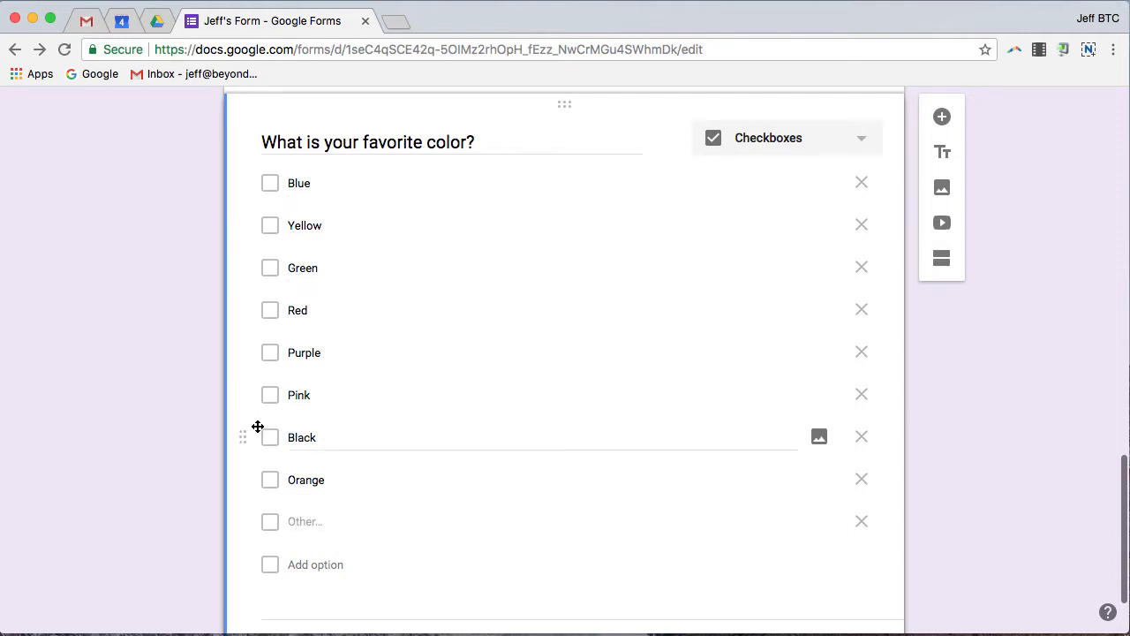
scroll(603, 215, "up", 10)
scroll(603, 215, "down", 3)
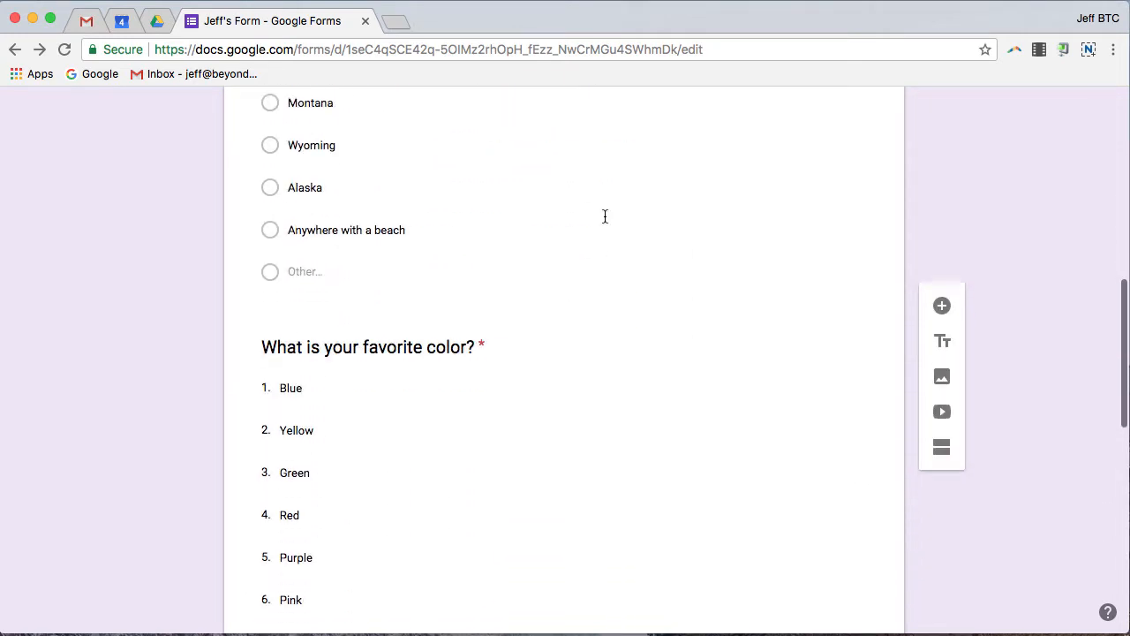
scroll(523, 260, "down", 10)
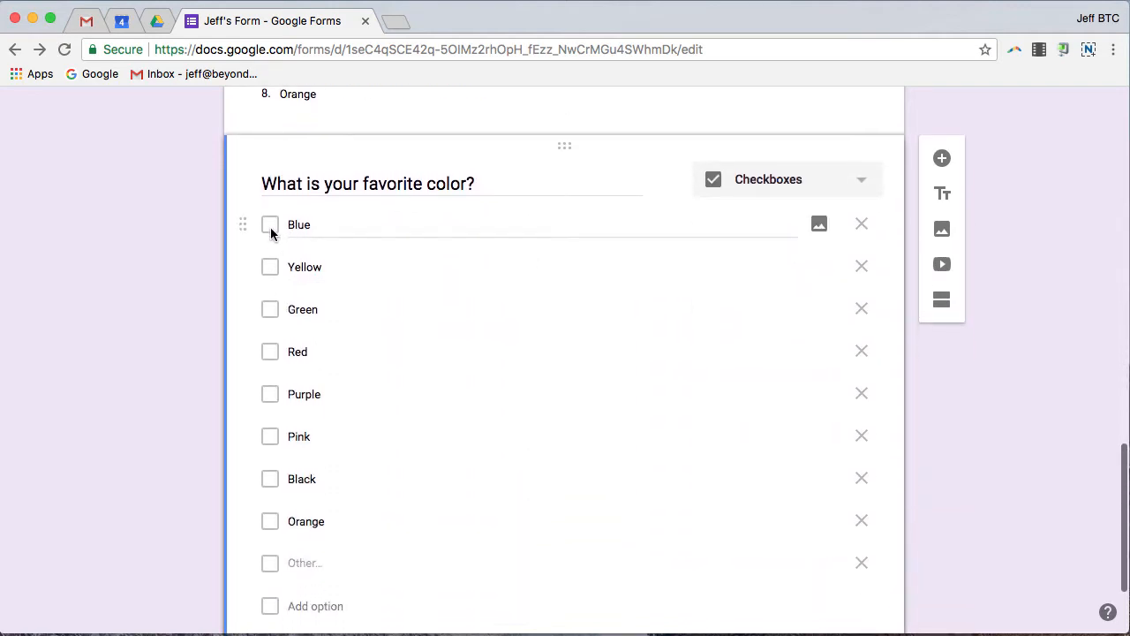
scroll(468, 284, "down", 3)
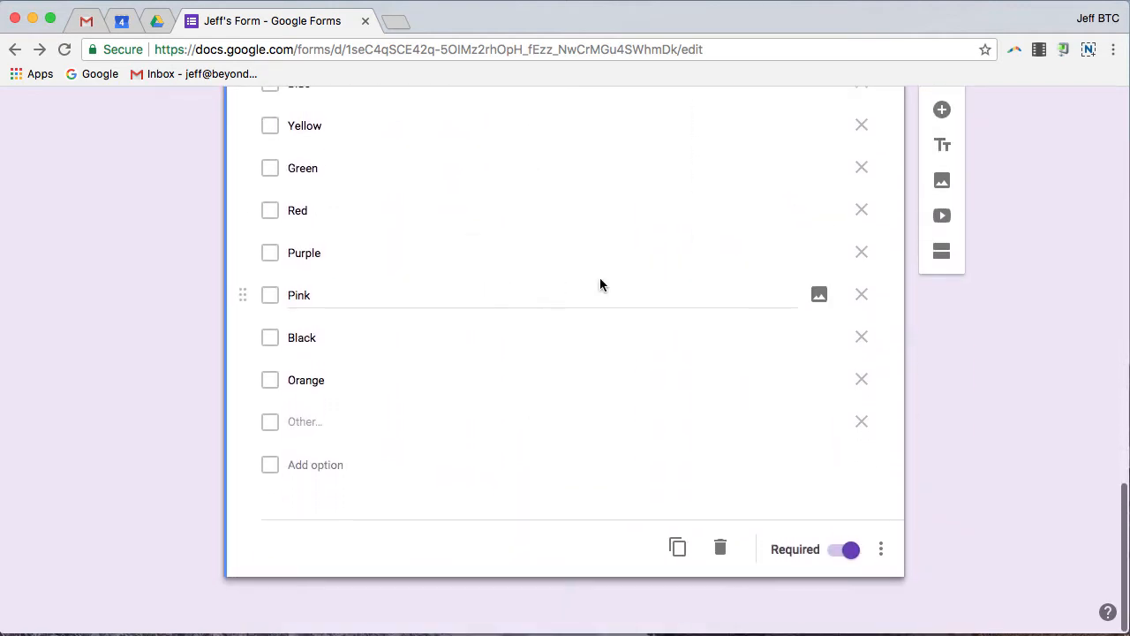
Step: Review the available question types for the checkbox version of the favorite color question
scroll(583, 281, "up", 5)
left_click(858, 279)
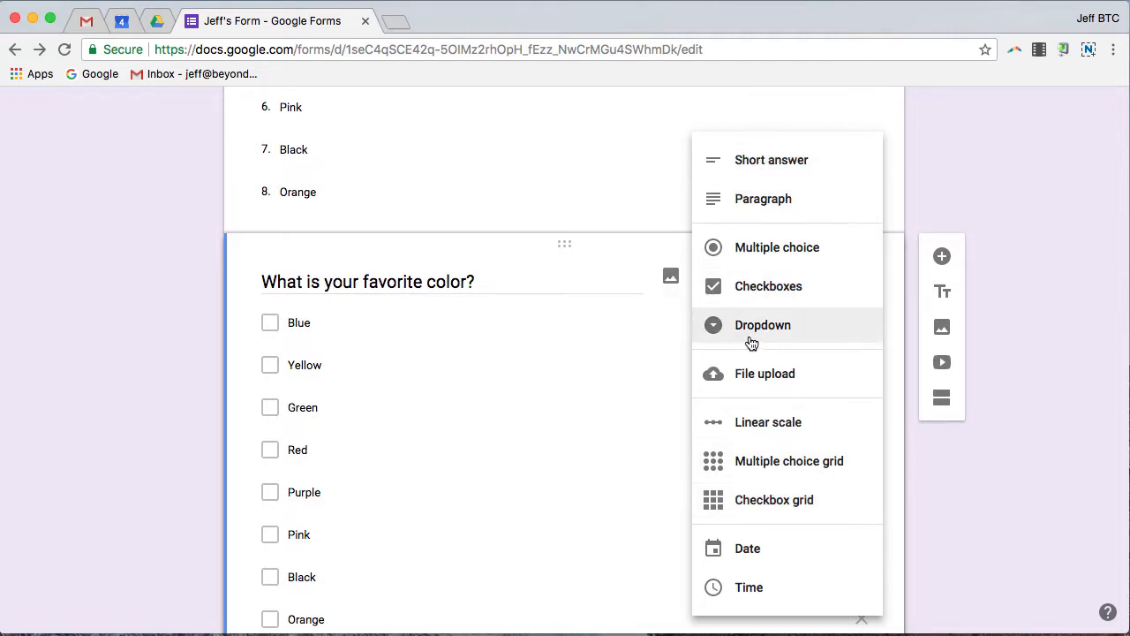
left_click(810, 331)
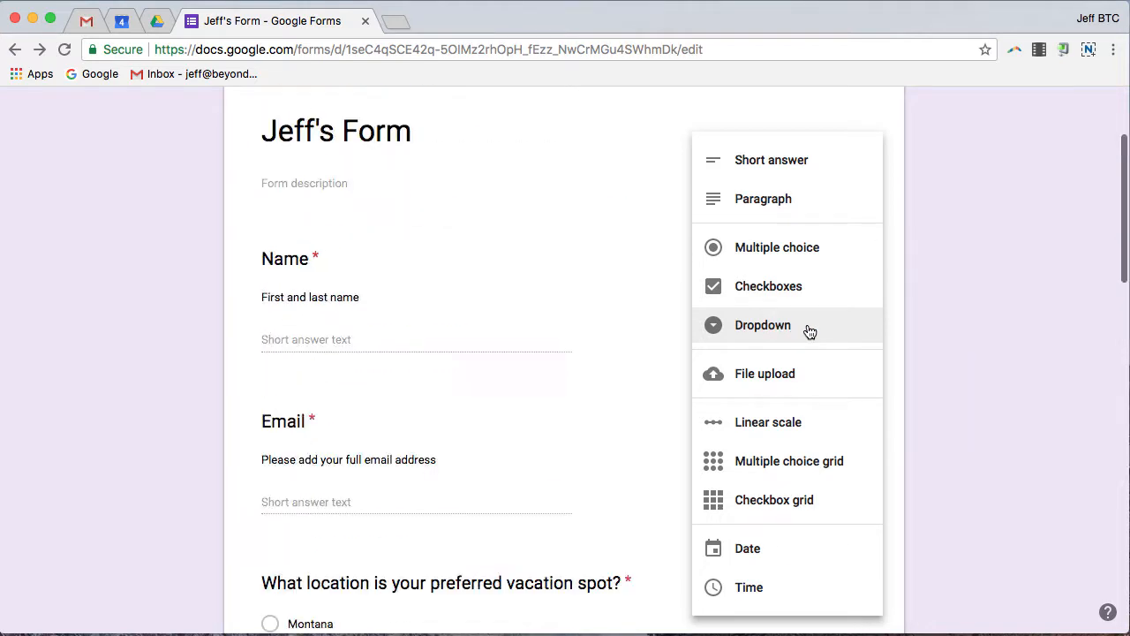
scroll(809, 331, "up", 2)
left_click(1050, 304)
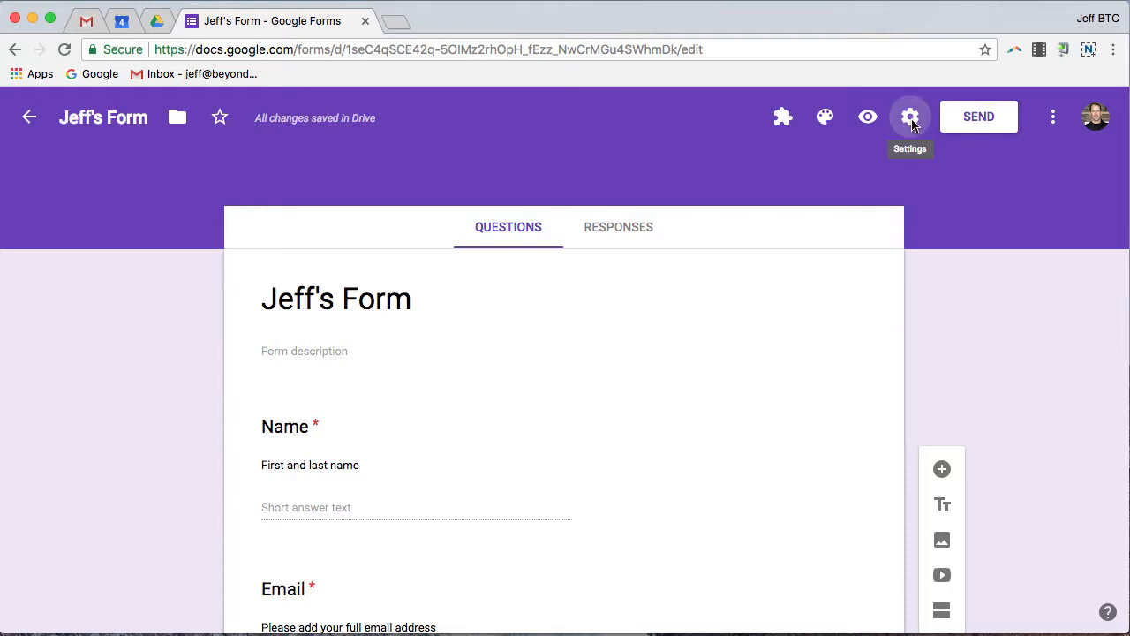
Step: Open the form's settings and try the "Collect email addresses" option, switching it on and back off
left_click(912, 123)
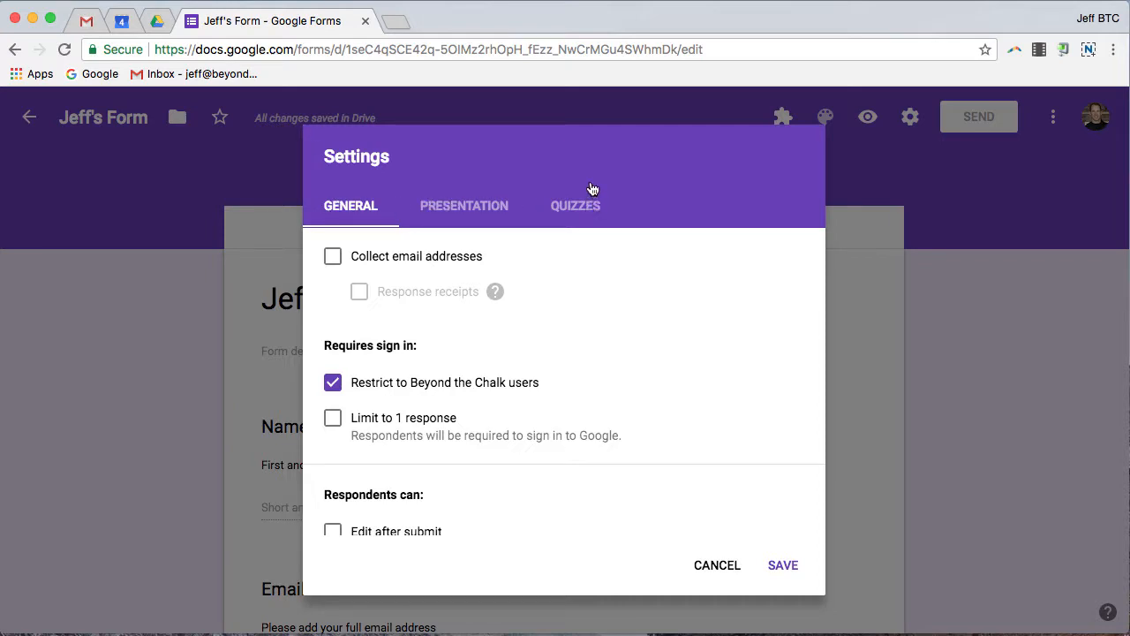
left_click(334, 263)
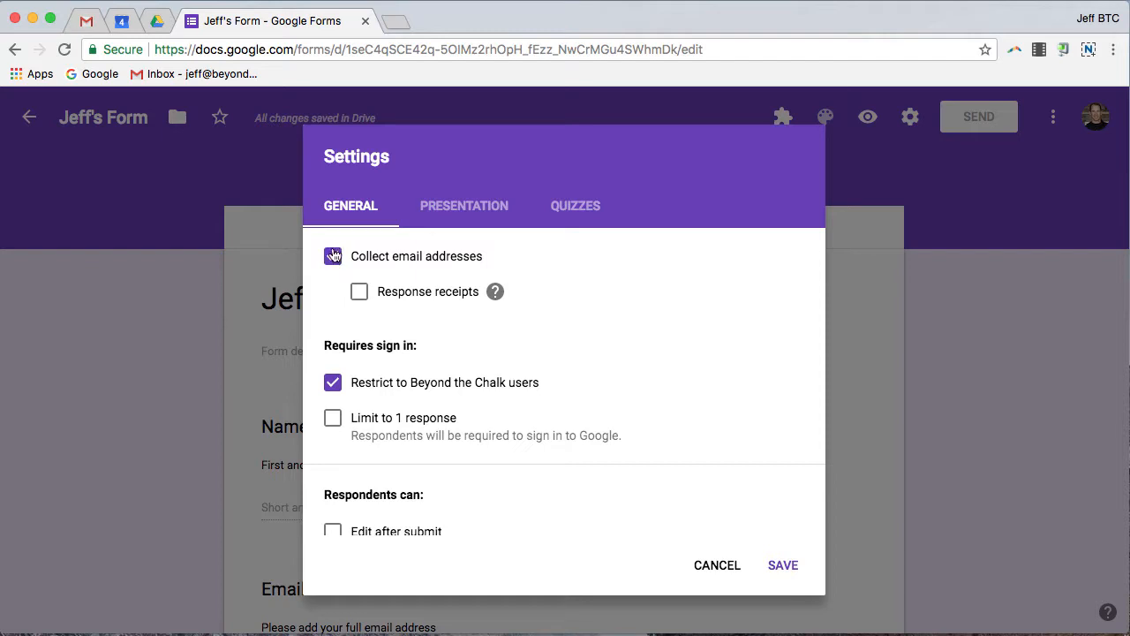
left_click(332, 257)
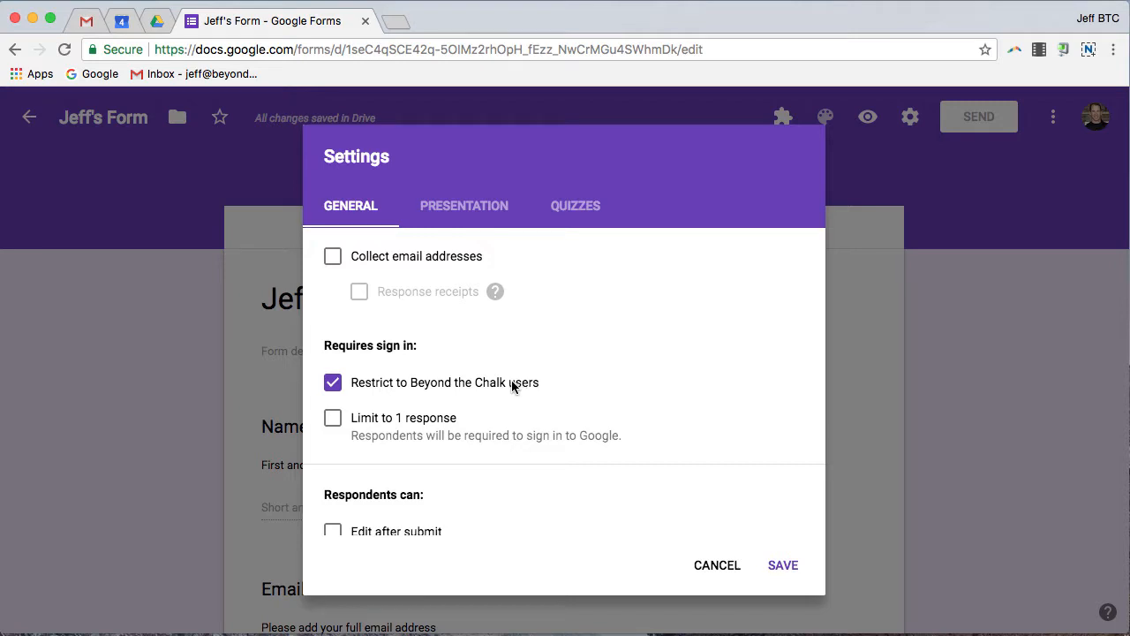
Step: Limit the form to 1 response in its general settings
scroll(447, 384, "down", 2)
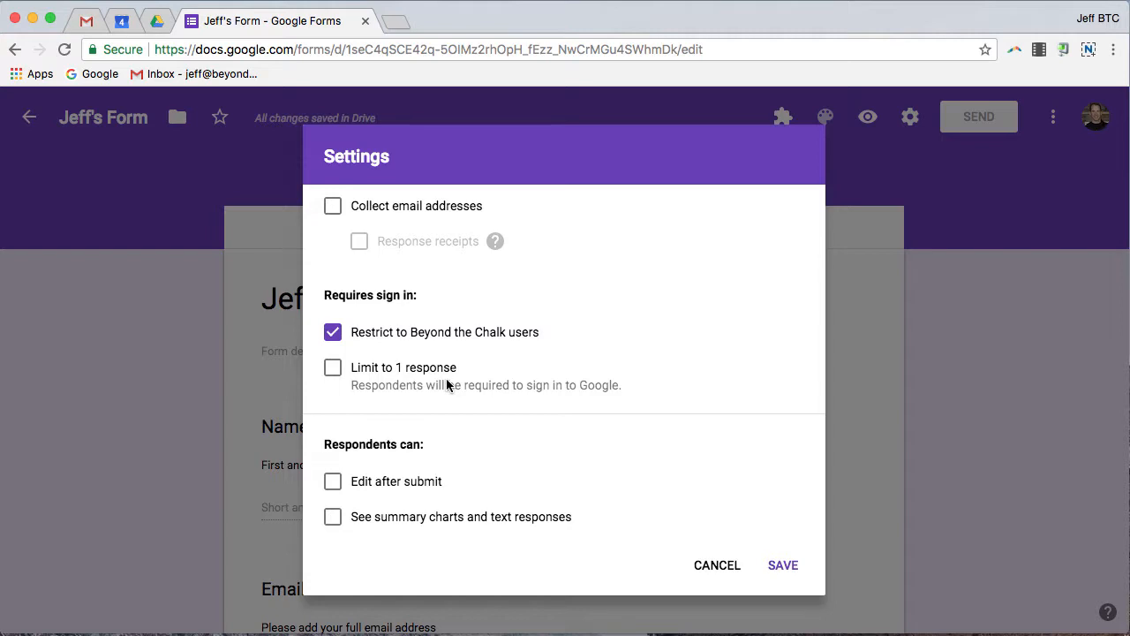
left_click(332, 369)
scroll(332, 479, "down", 1)
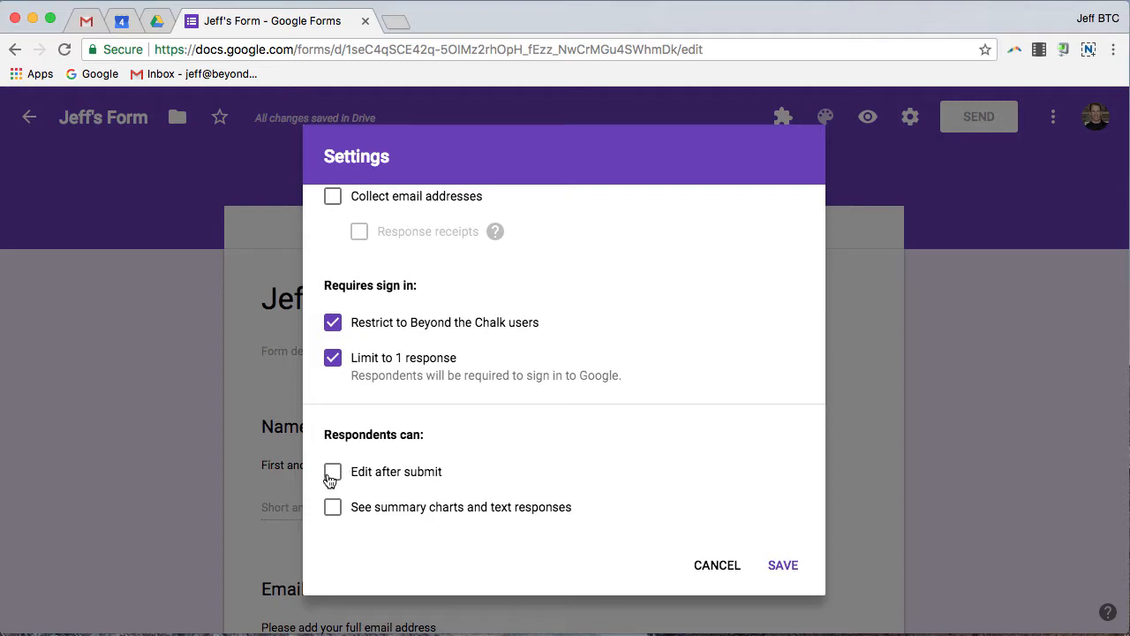
Step: Enable "Show progress bar" and "Shuffle question order" in the form's presentation settings
scroll(422, 463, "up", 3)
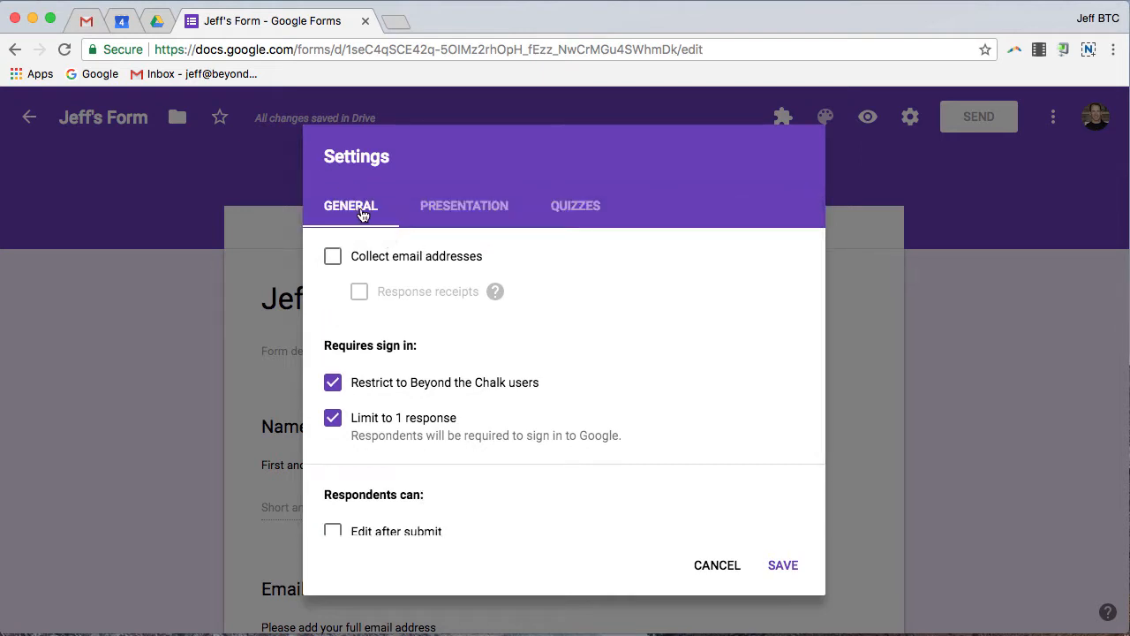
left_click(473, 210)
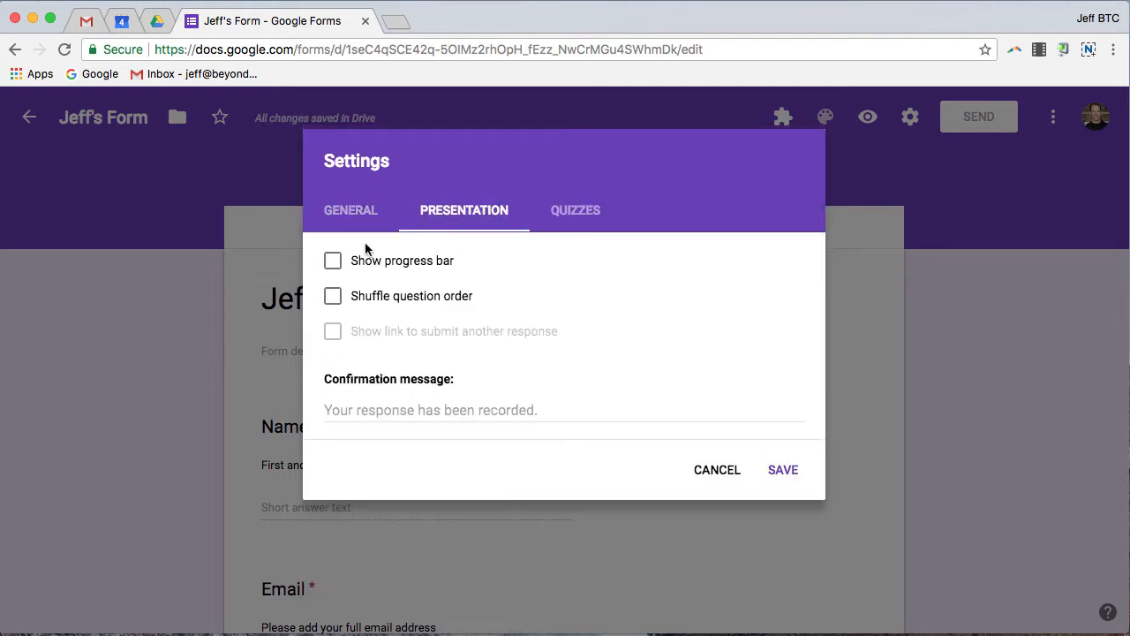
left_click(332, 265)
left_click(334, 302)
left_click(391, 405)
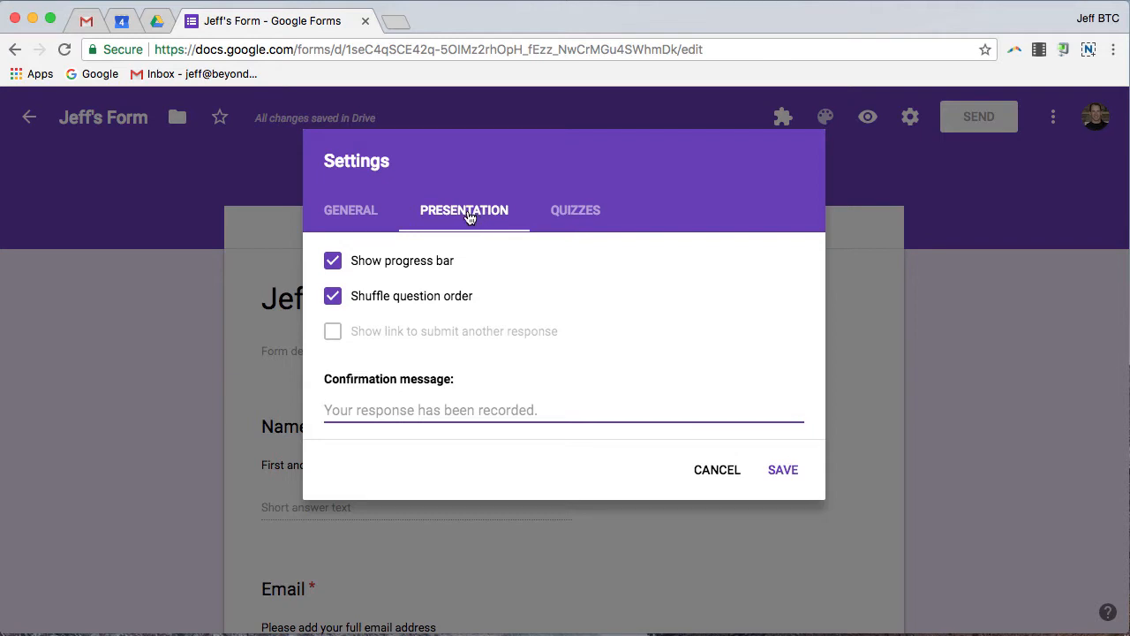
Step: Turn quiz mode on to review its grading options, switch it back off, and save the form's settings
left_click(566, 214)
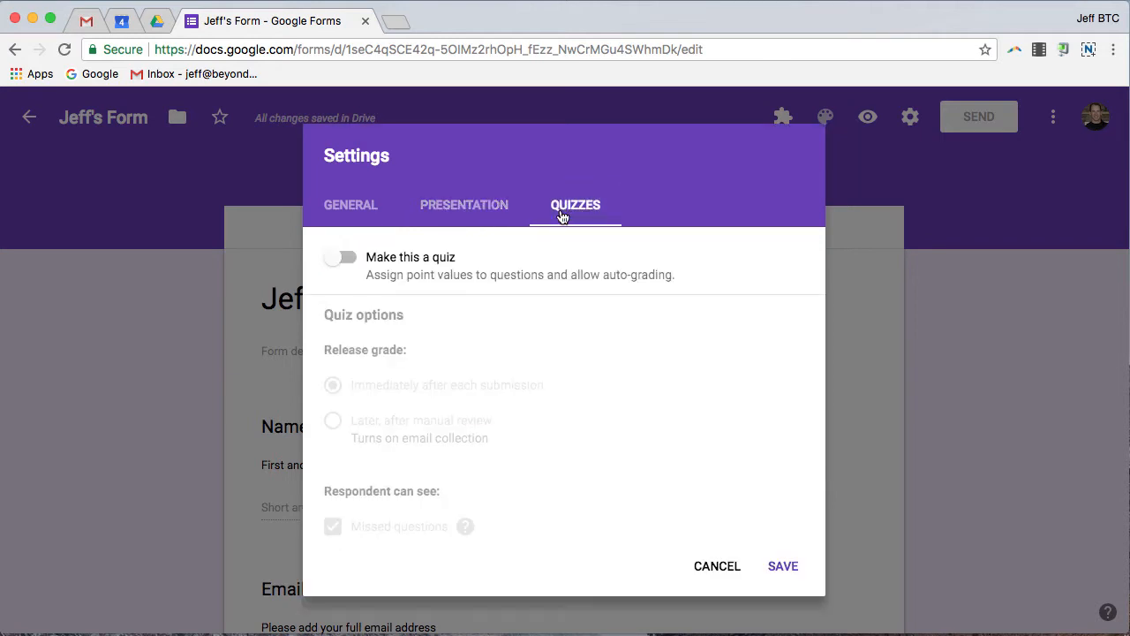
left_click(345, 260)
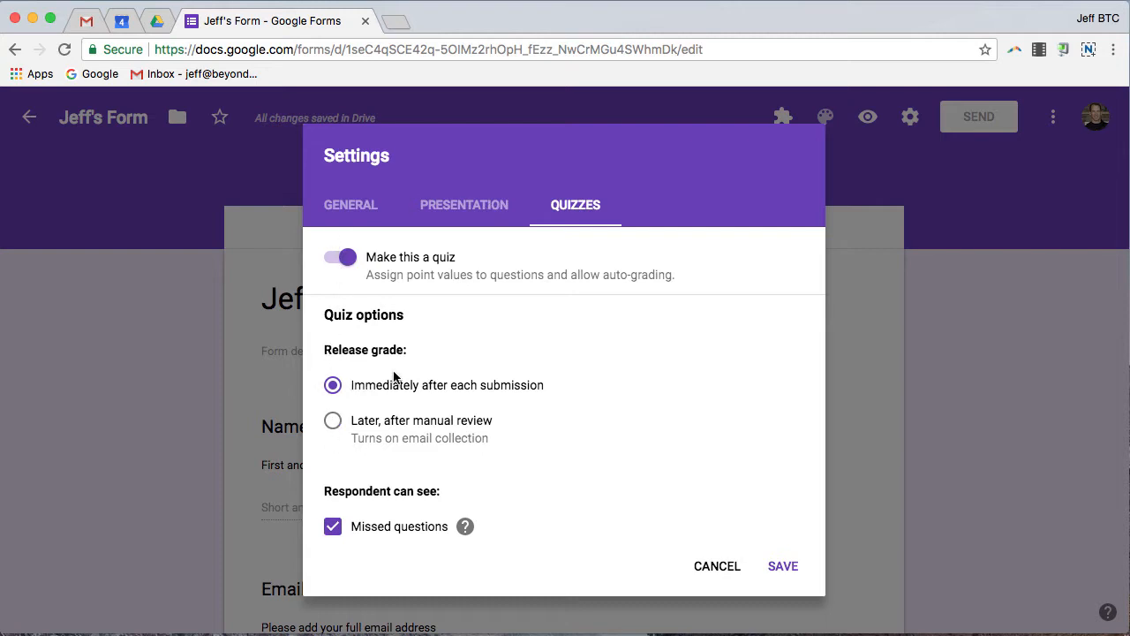
scroll(397, 374, "down", 3)
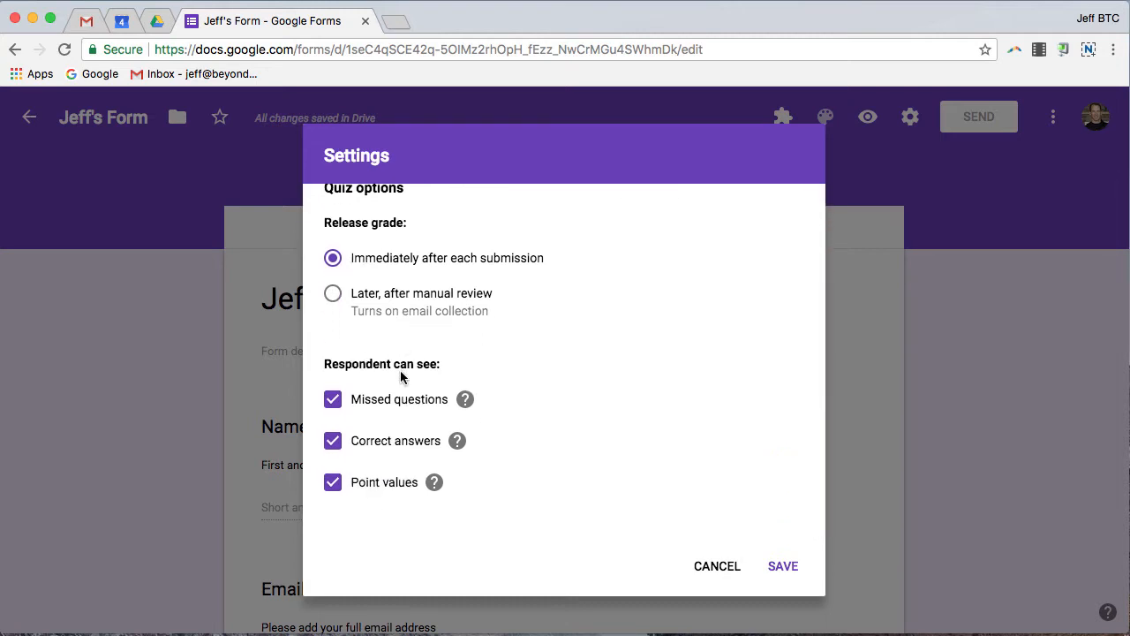
scroll(540, 275, "up", 1)
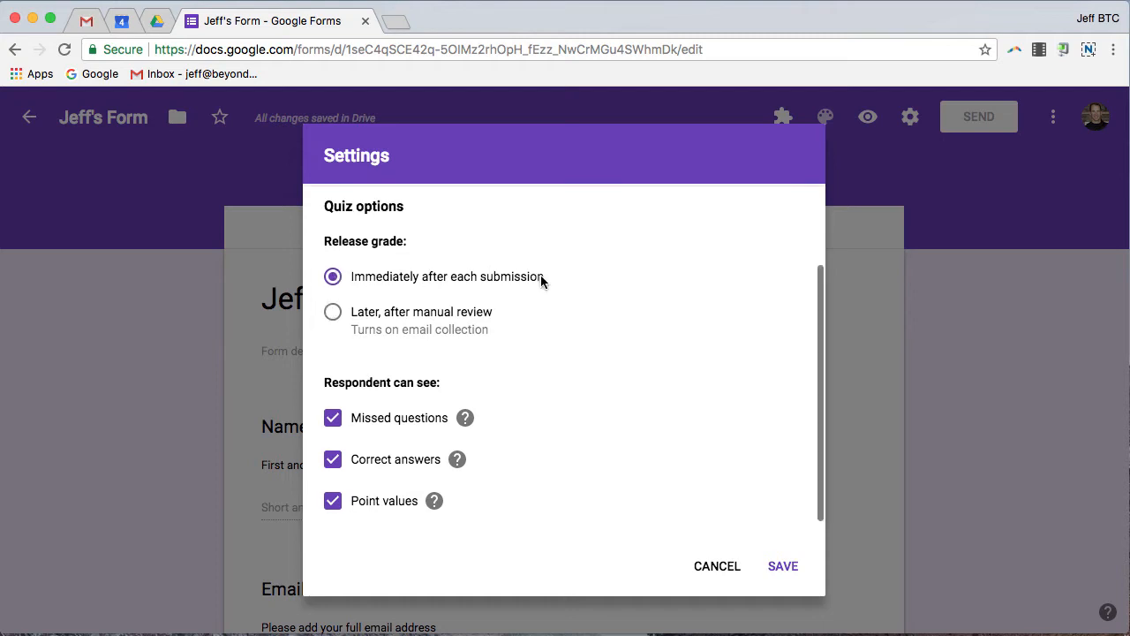
scroll(540, 275, "up", 3)
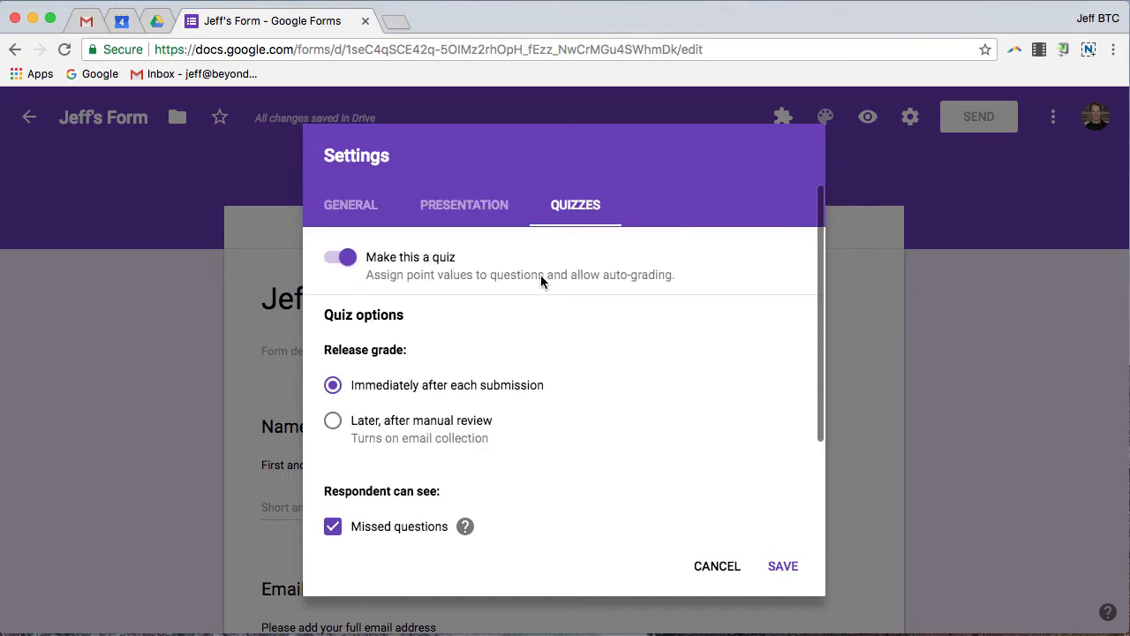
left_click(347, 259)
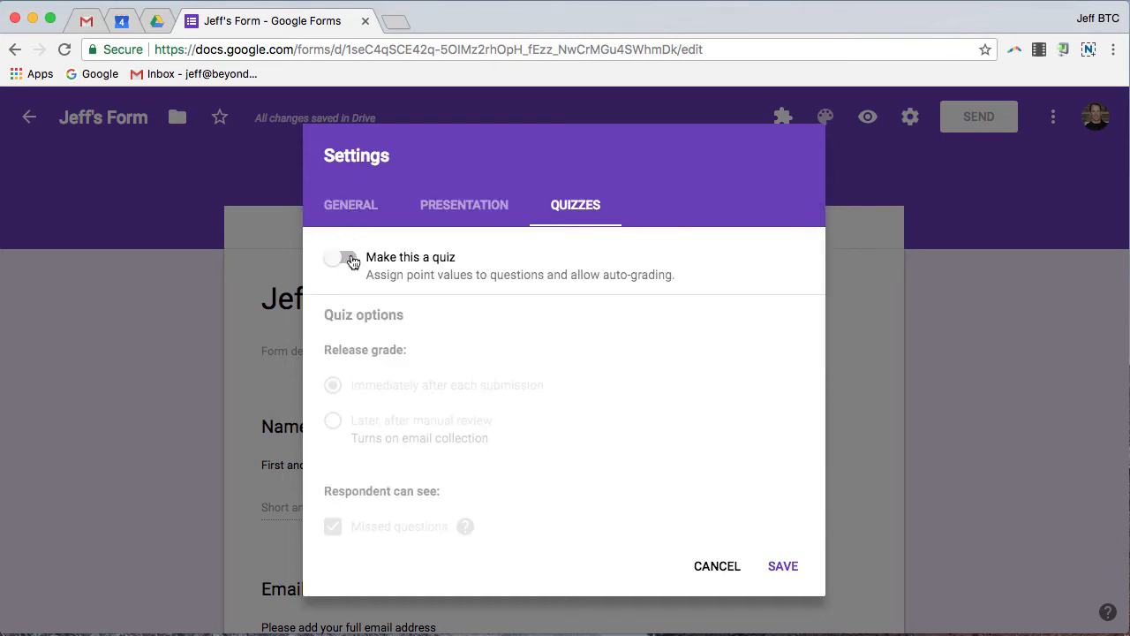
left_click(783, 567)
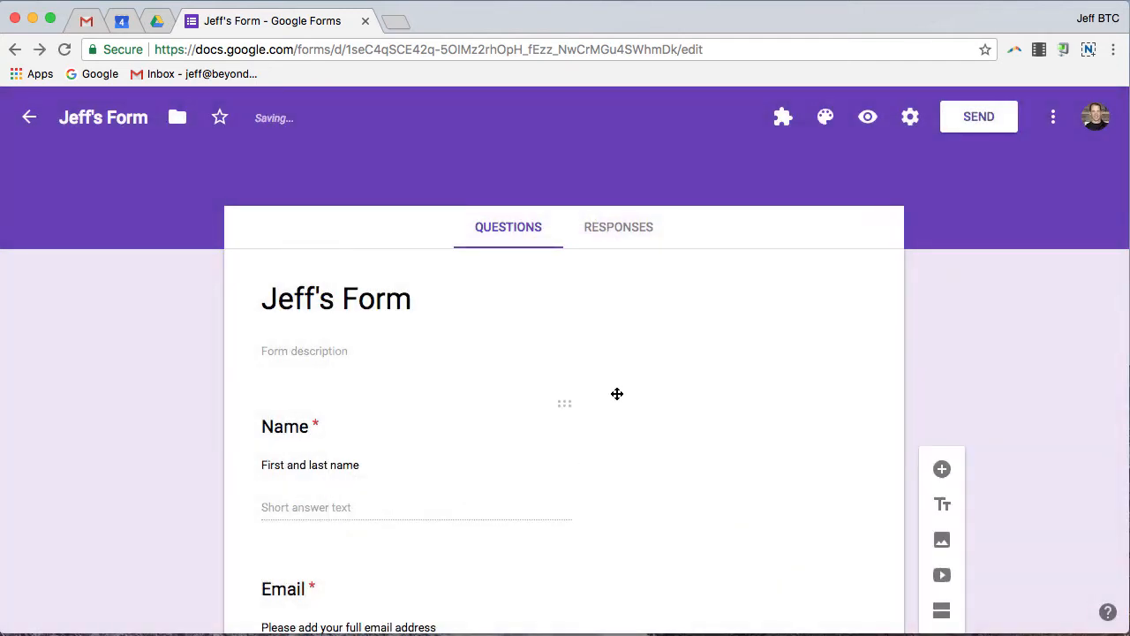
Step: Bring up the form's sending options and generate a shortened URL for its share link
left_click(972, 127)
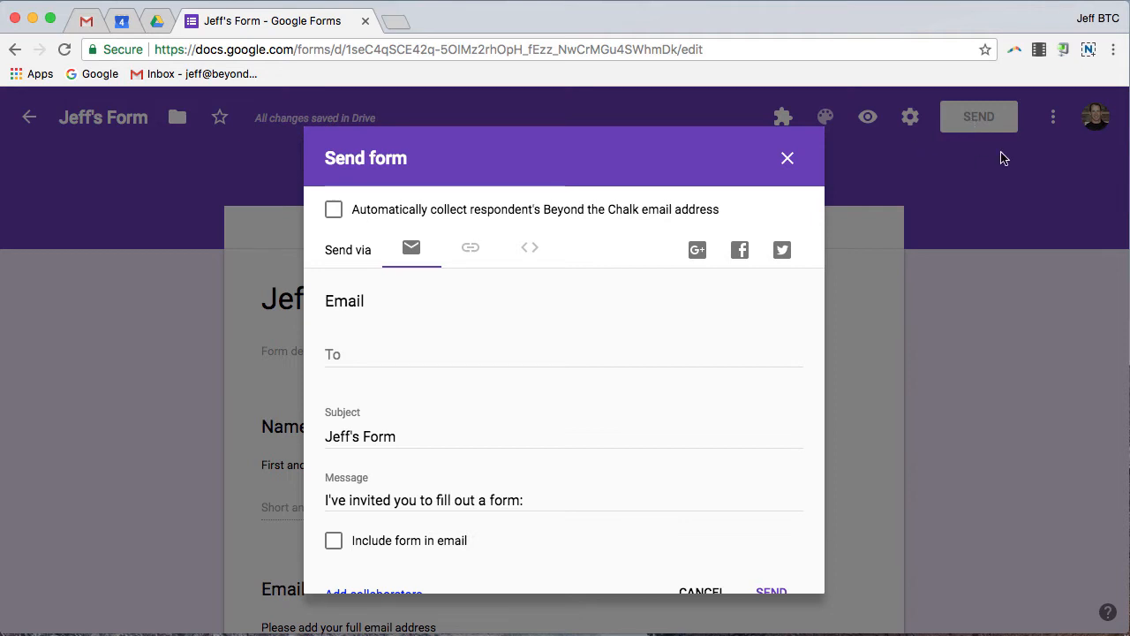
left_click(353, 350)
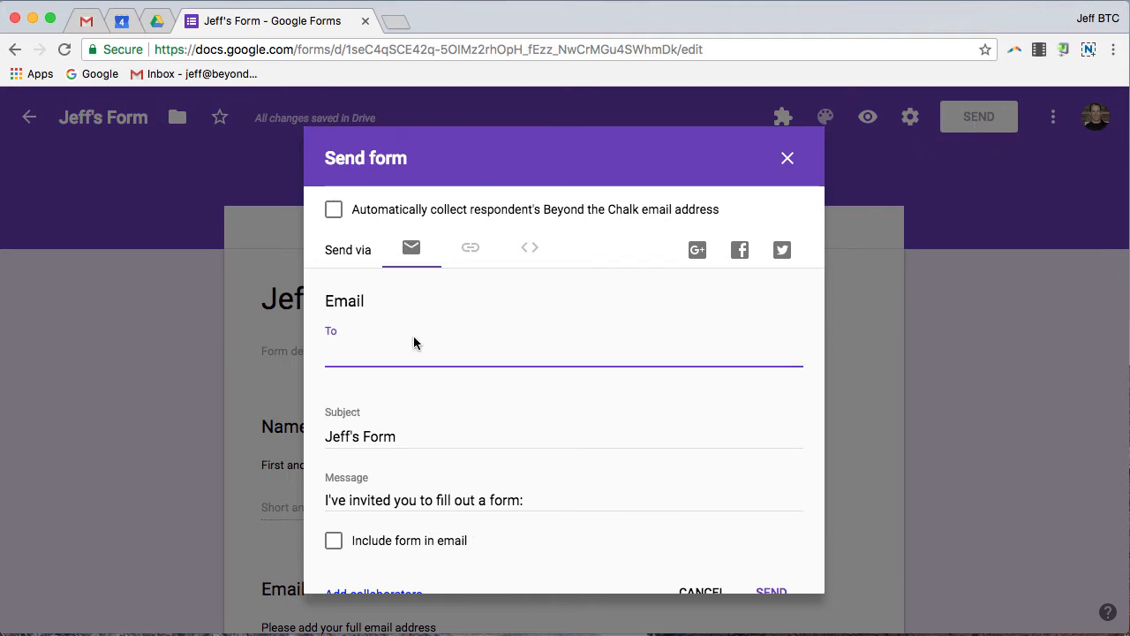
left_click(469, 250)
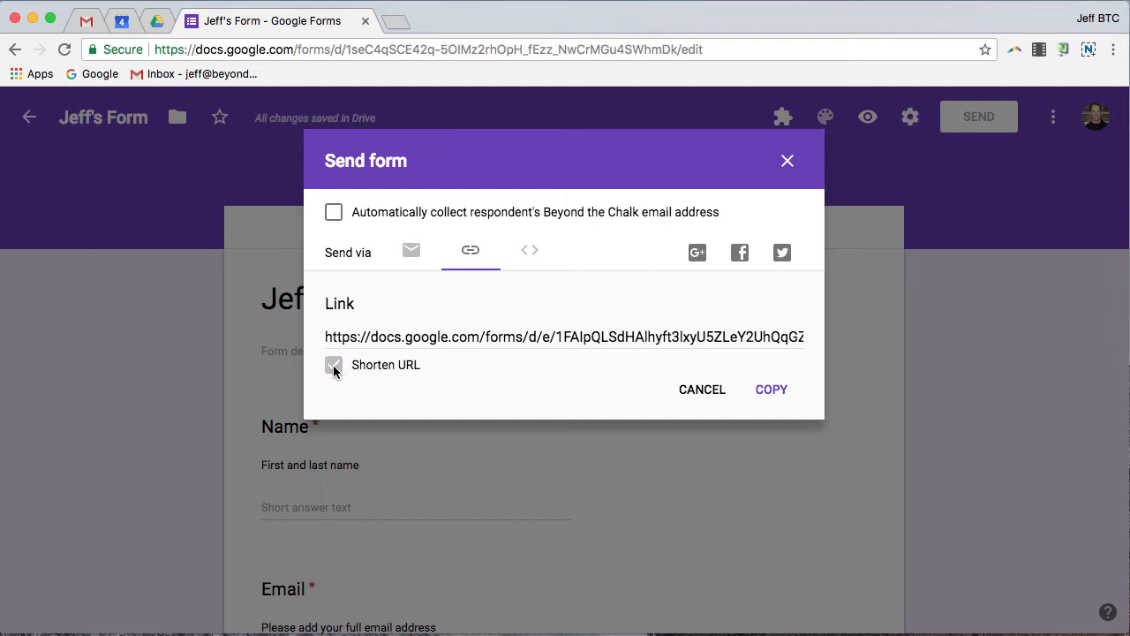
left_click(333, 368)
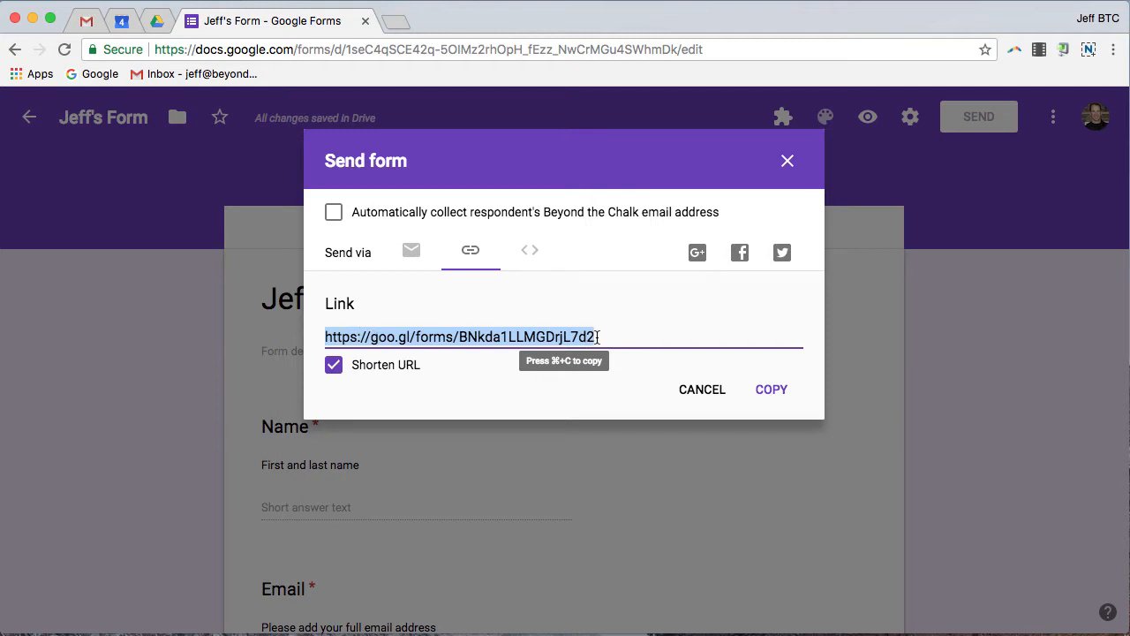
Step: Copy the form's embed HTML code and close the sending options
left_click(533, 256)
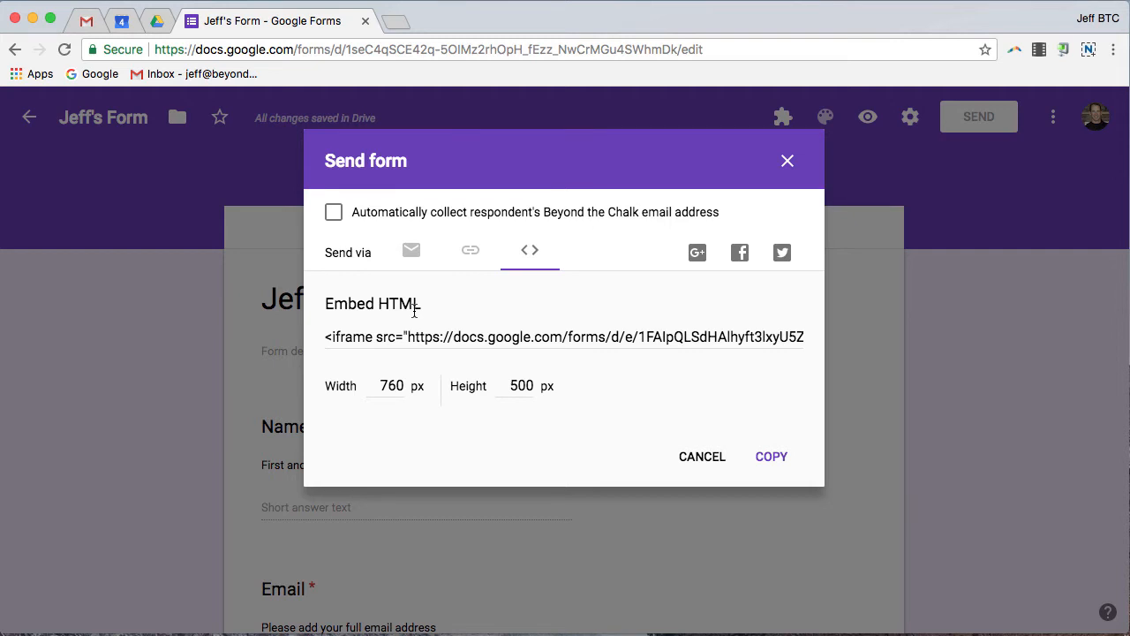
left_click(397, 331)
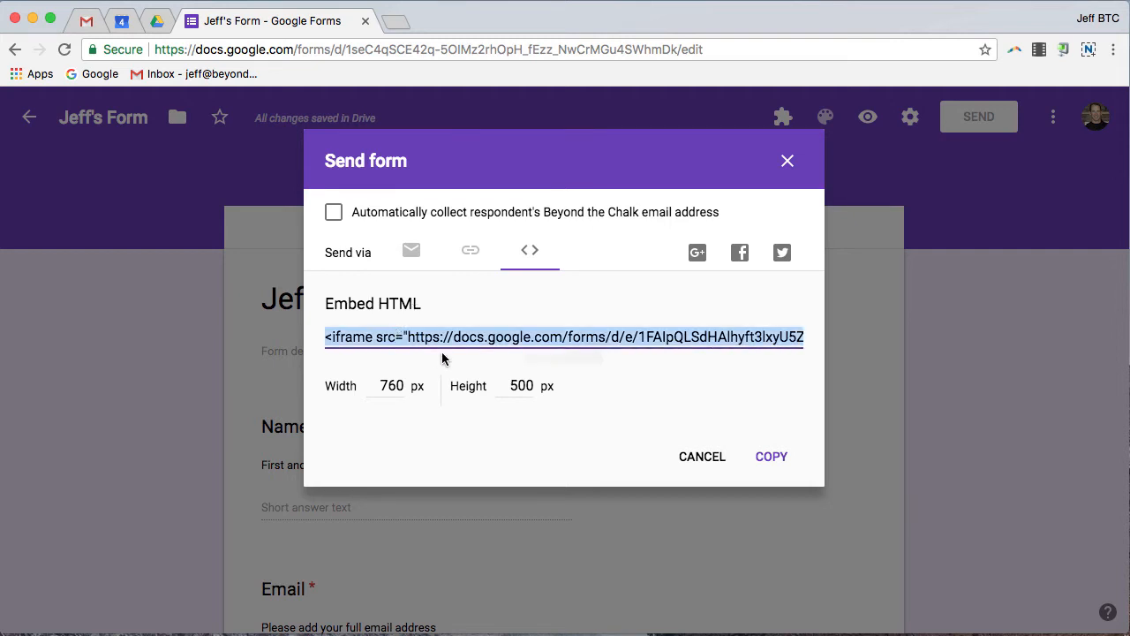
left_click(772, 459)
left_click(789, 163)
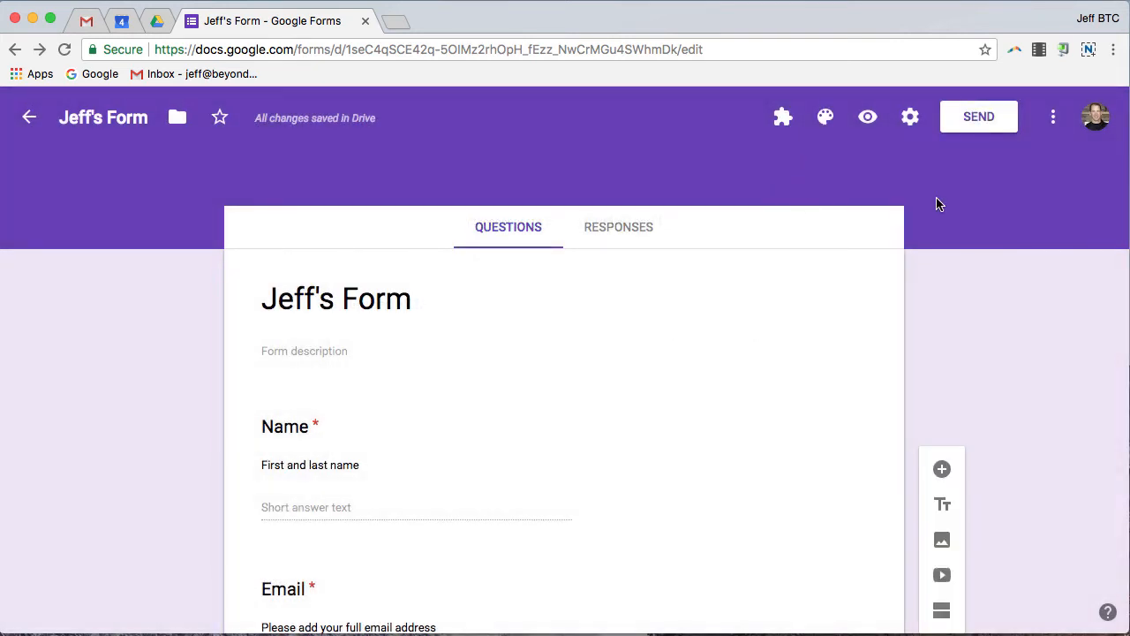
Step: Preview the form as respondents see it, examine the question order and page progress bar, and close the preview
left_click(869, 122)
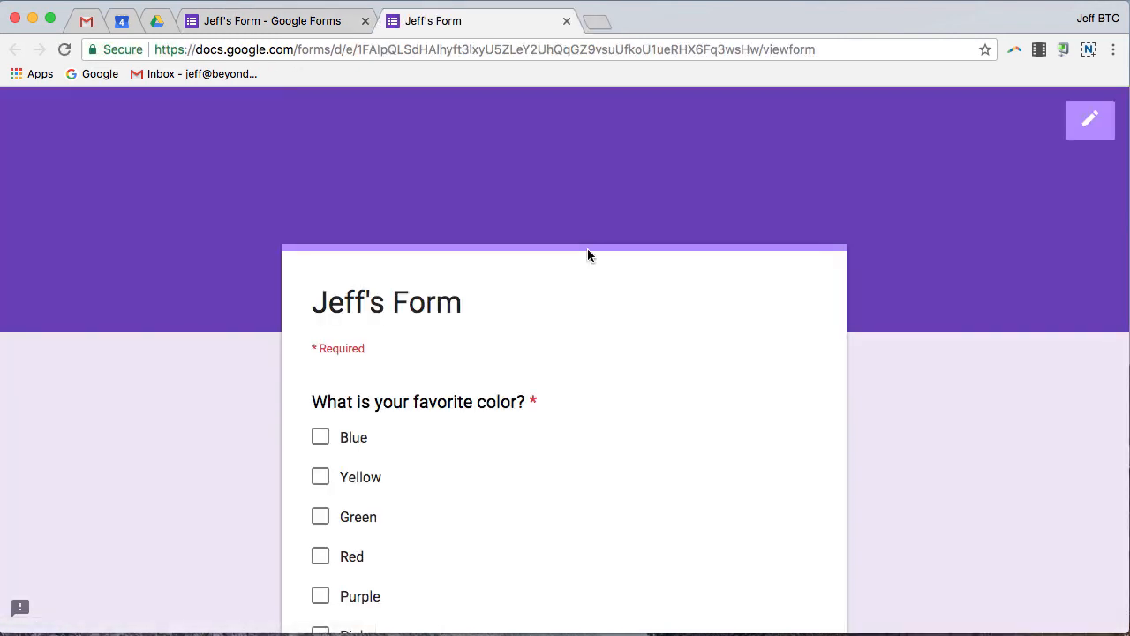
scroll(707, 279, "down", 10)
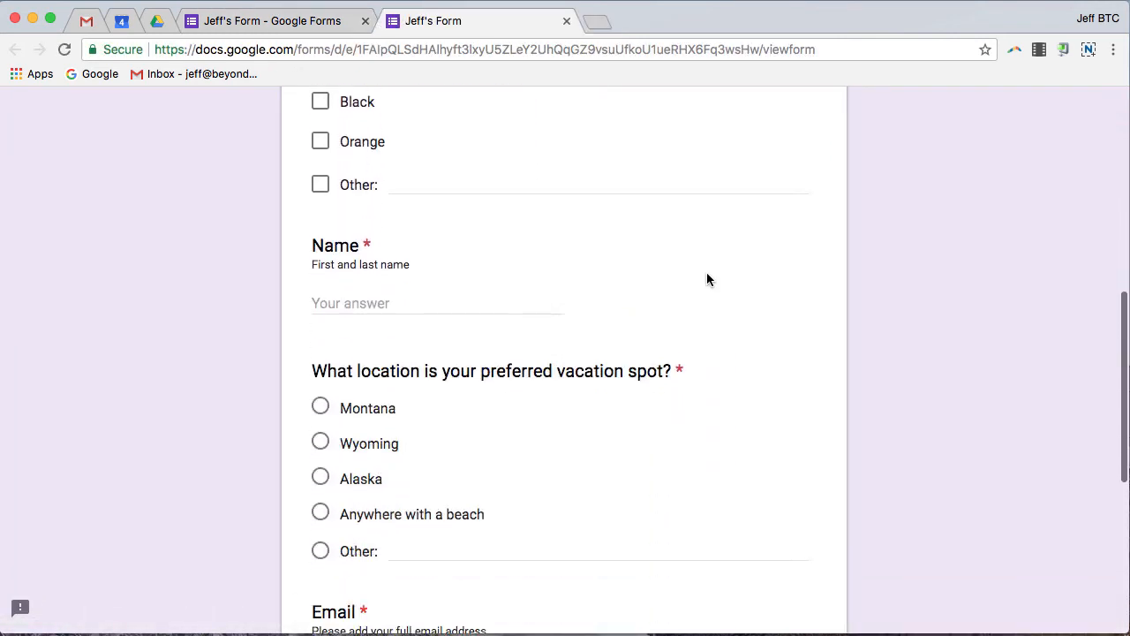
scroll(707, 279, "down", 5)
scroll(706, 279, "up", 15)
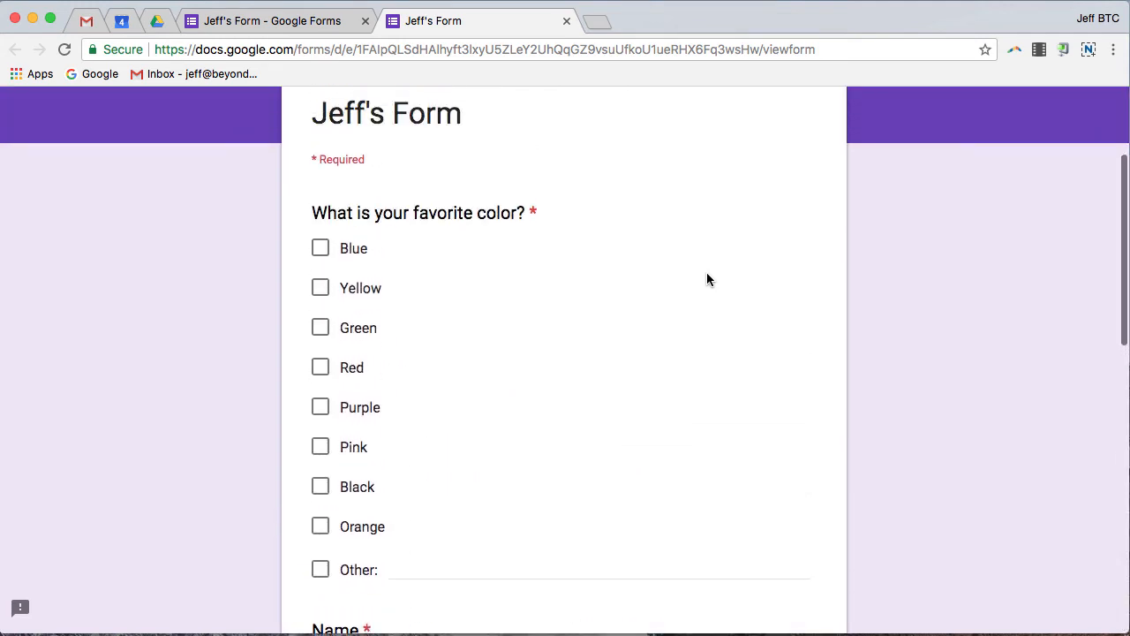
scroll(706, 279, "up", 3)
scroll(706, 279, "down", 4)
scroll(707, 279, "up", 5)
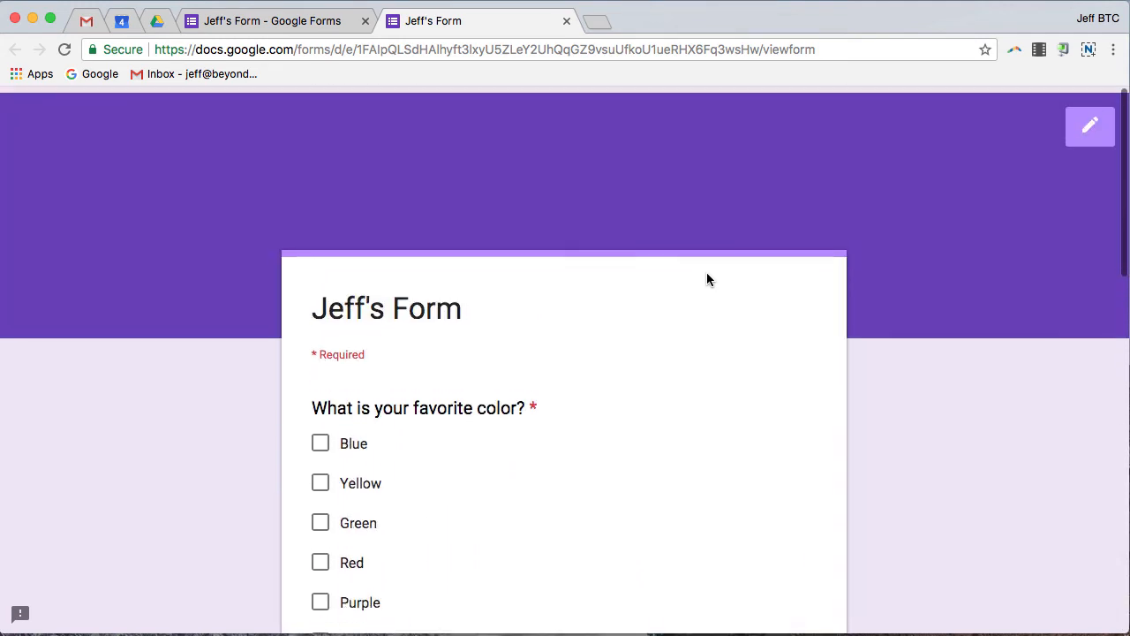
scroll(707, 279, "down", 18)
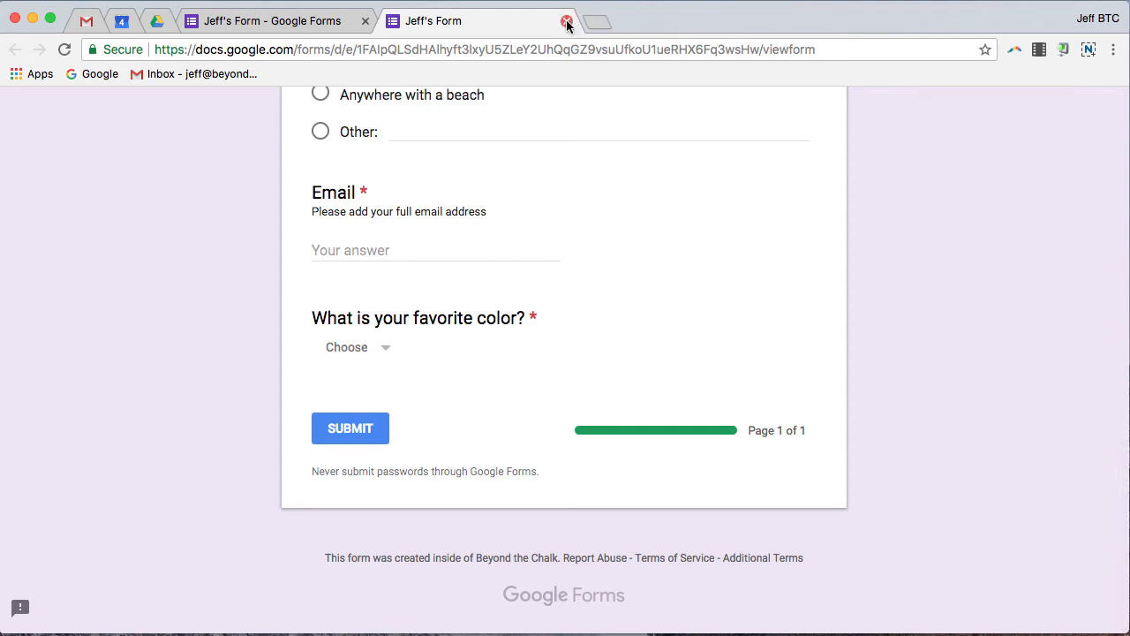
scroll(651, 139, "up", 3)
scroll(656, 142, "down", 2)
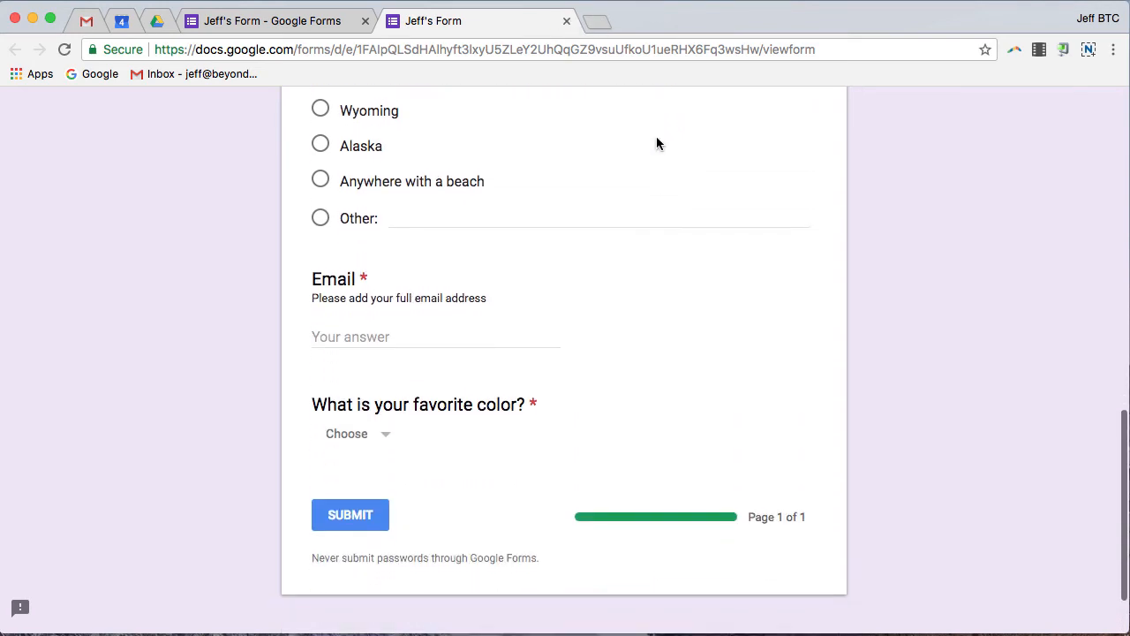
scroll(656, 143, "up", 5)
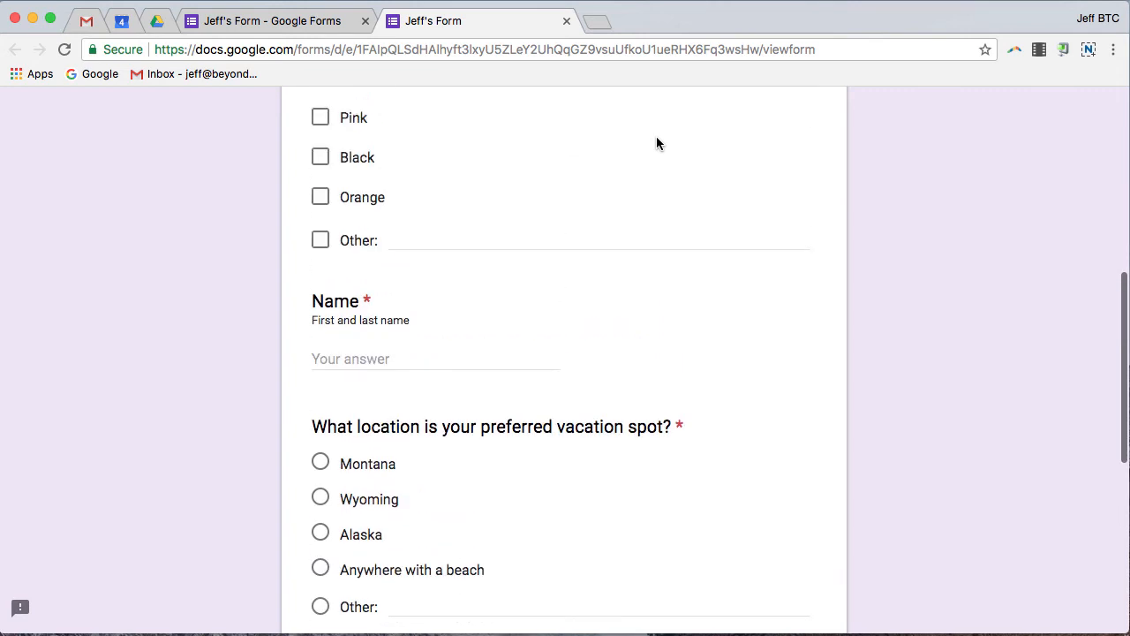
scroll(656, 143, "up", 5)
scroll(661, 144, "down", 3)
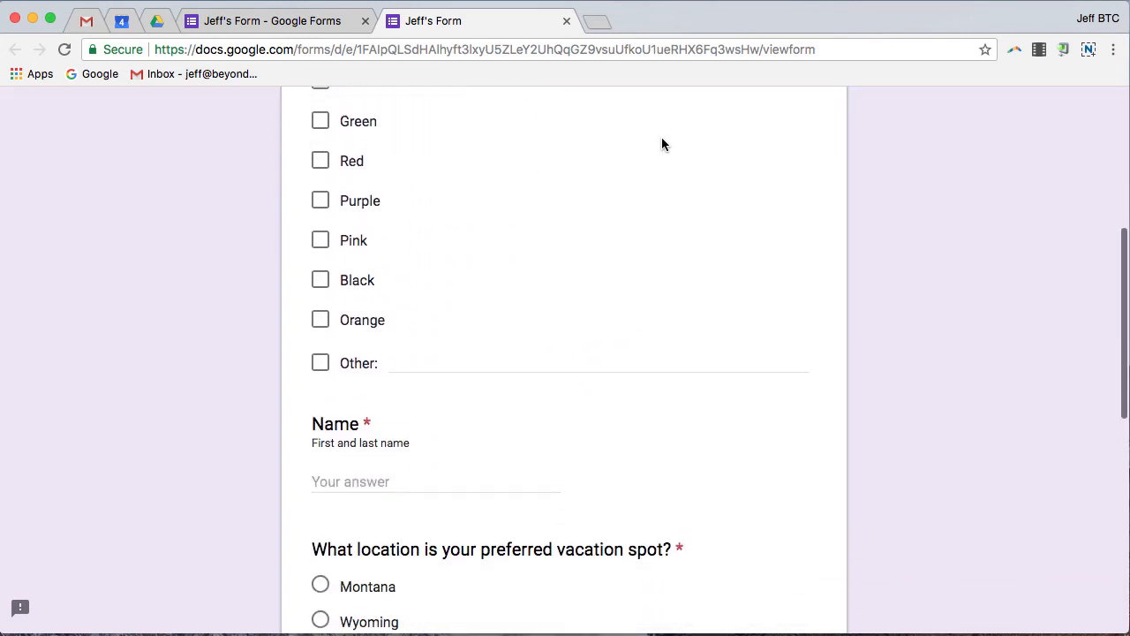
scroll(662, 144, "down", 2)
scroll(661, 144, "up", 5)
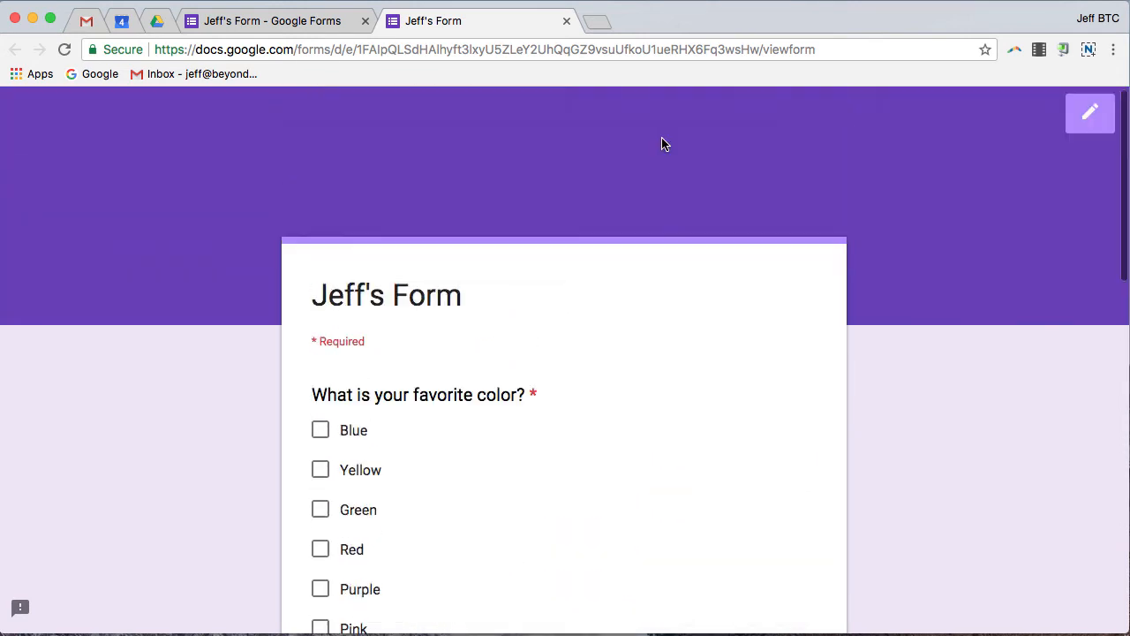
left_click(566, 21)
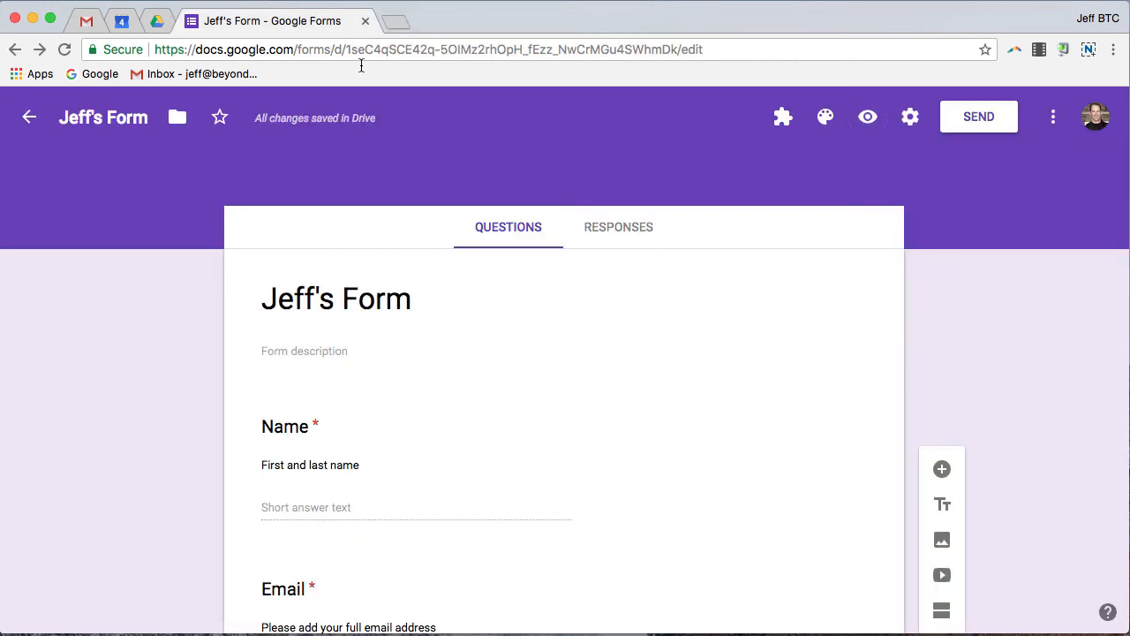
Step: In the form's general settings, remove the Beyond the Chalk users restriction and the limit of 1 response
left_click(910, 117)
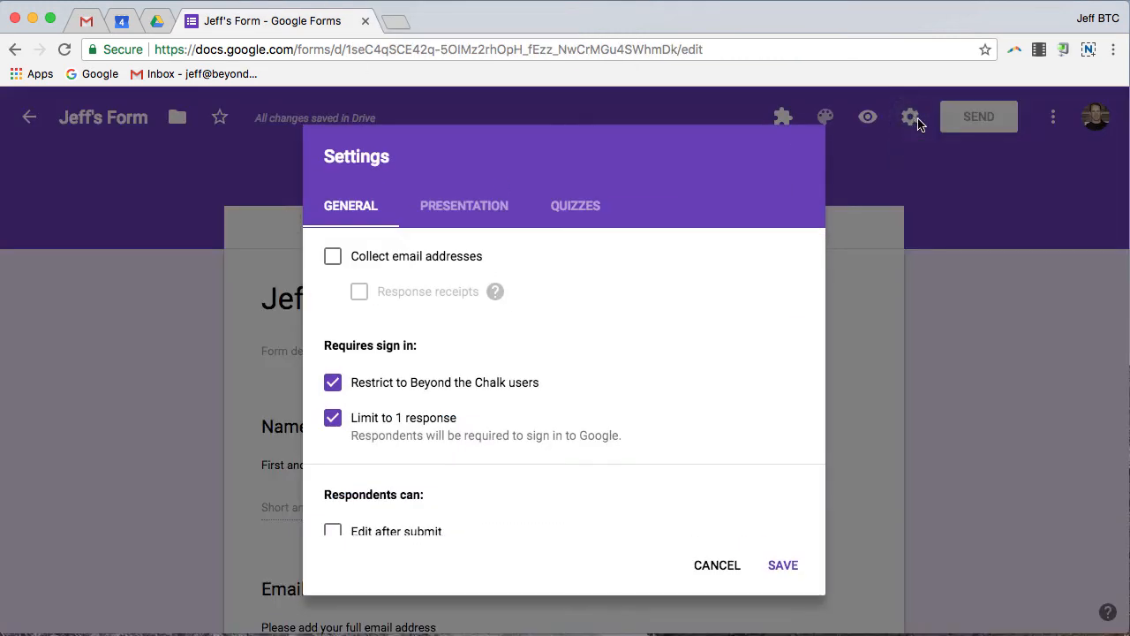
scroll(545, 335, "down", 2)
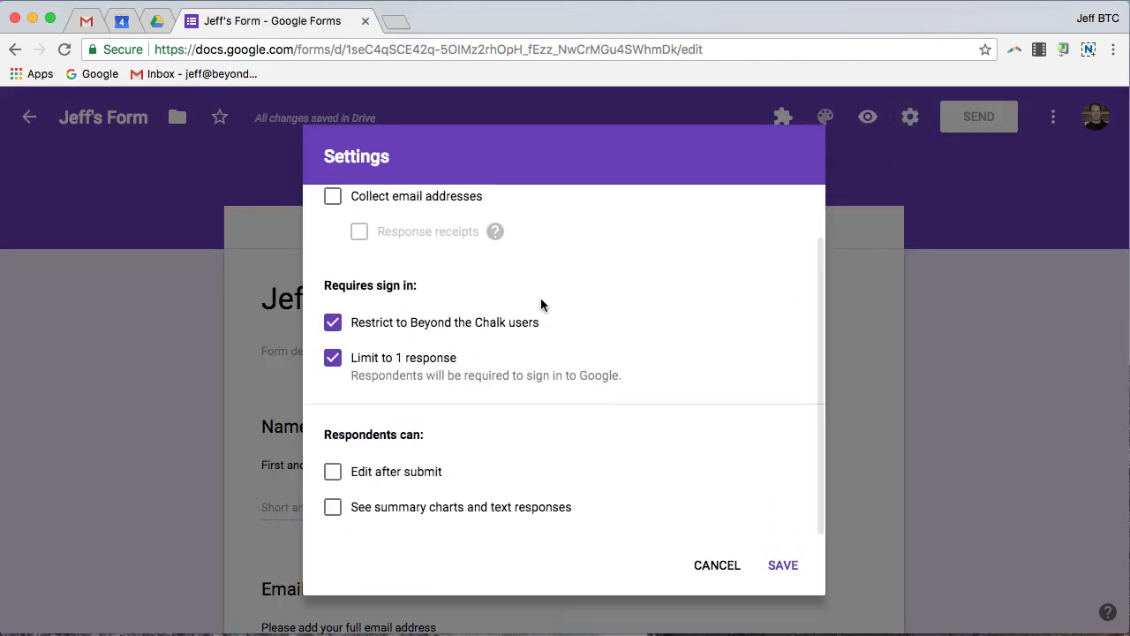
scroll(455, 243, "up", 2)
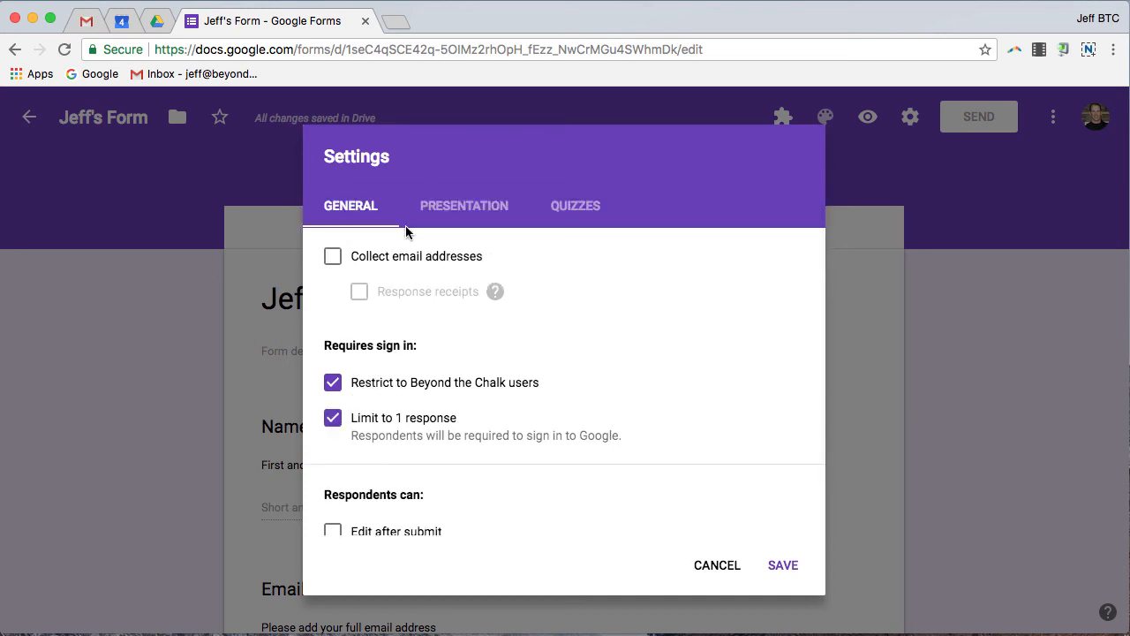
left_click(334, 385)
left_click(332, 418)
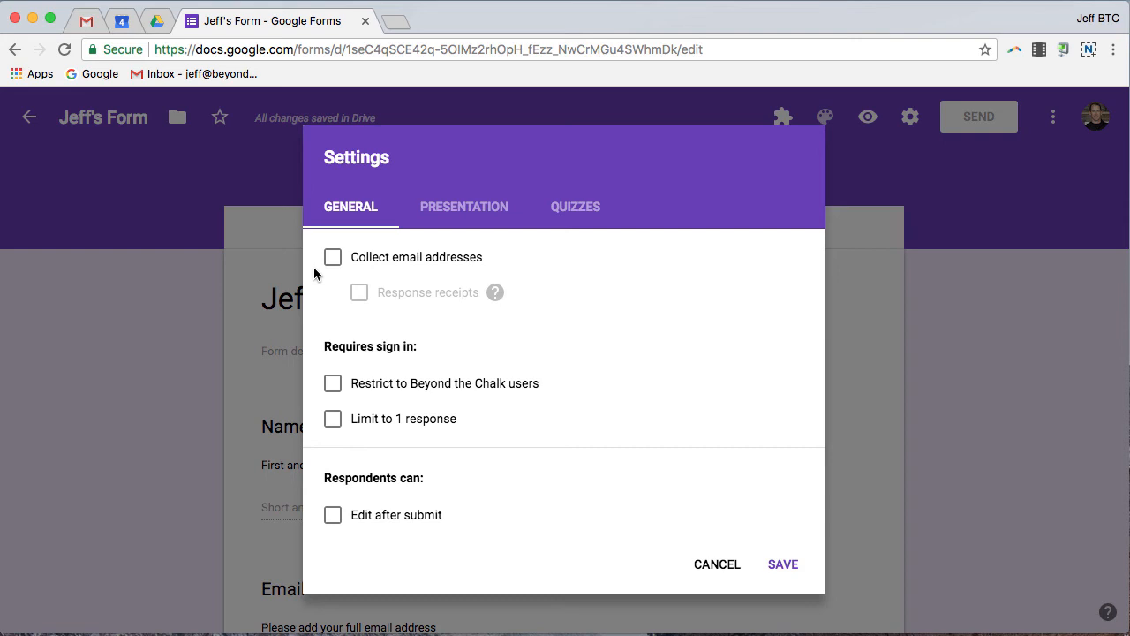
Step: Turn off shuffling of the question order in the presentation settings and save the form's settings
left_click(475, 212)
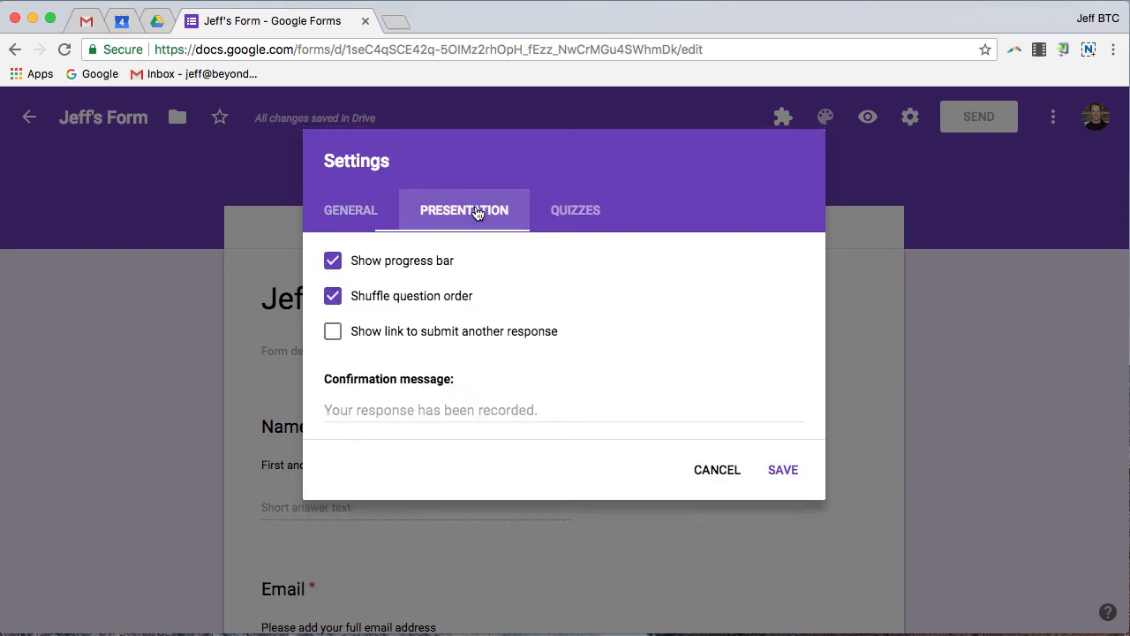
left_click(333, 297)
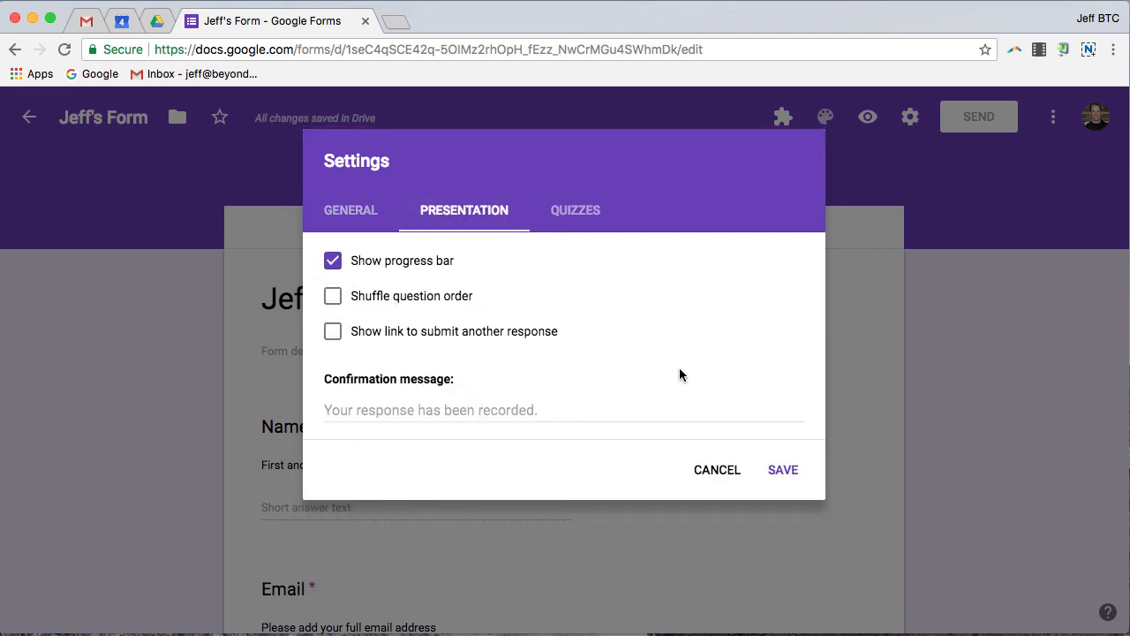
left_click(783, 472)
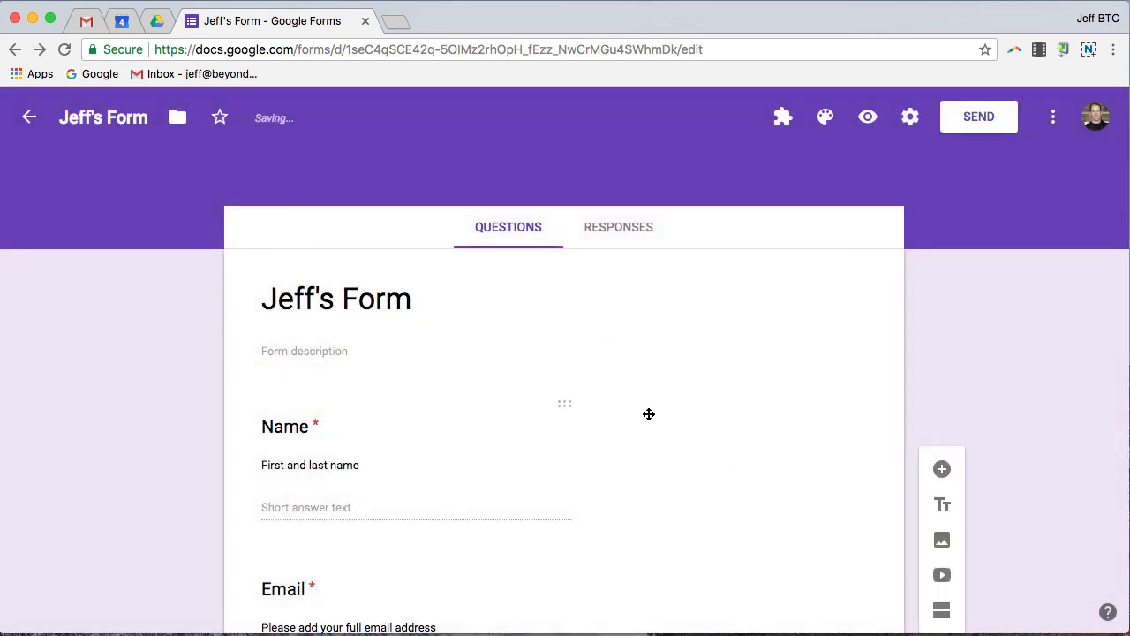
Step: Preview the form again and examine the order of its questions from Name down to the favorite color questions
left_click(871, 126)
scroll(749, 349, "down", 5)
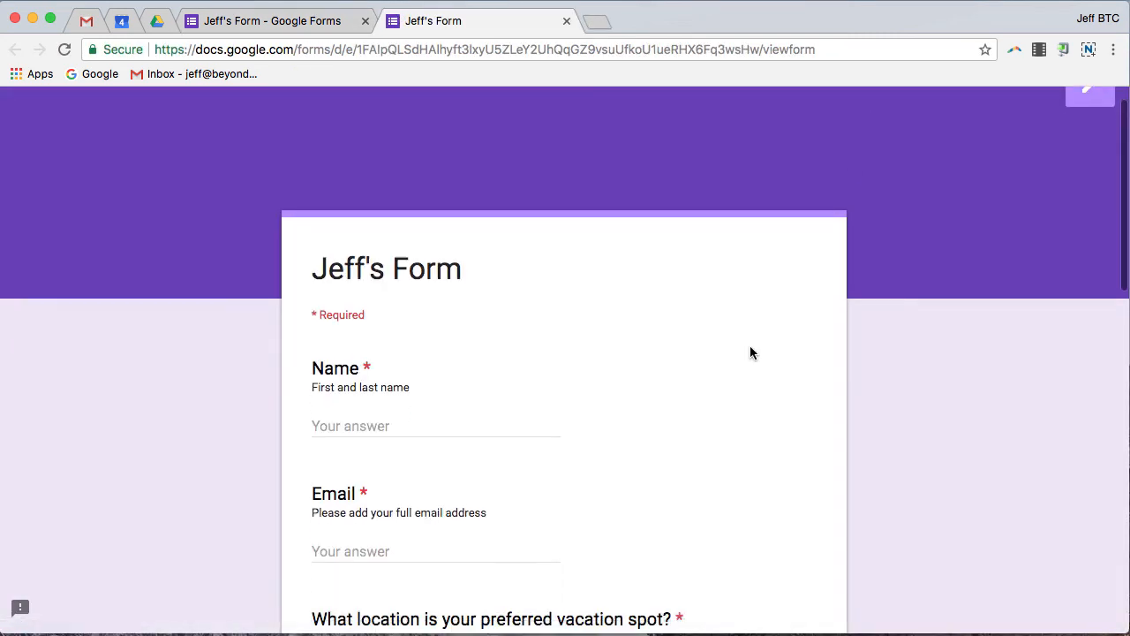
scroll(750, 346, "down", 5)
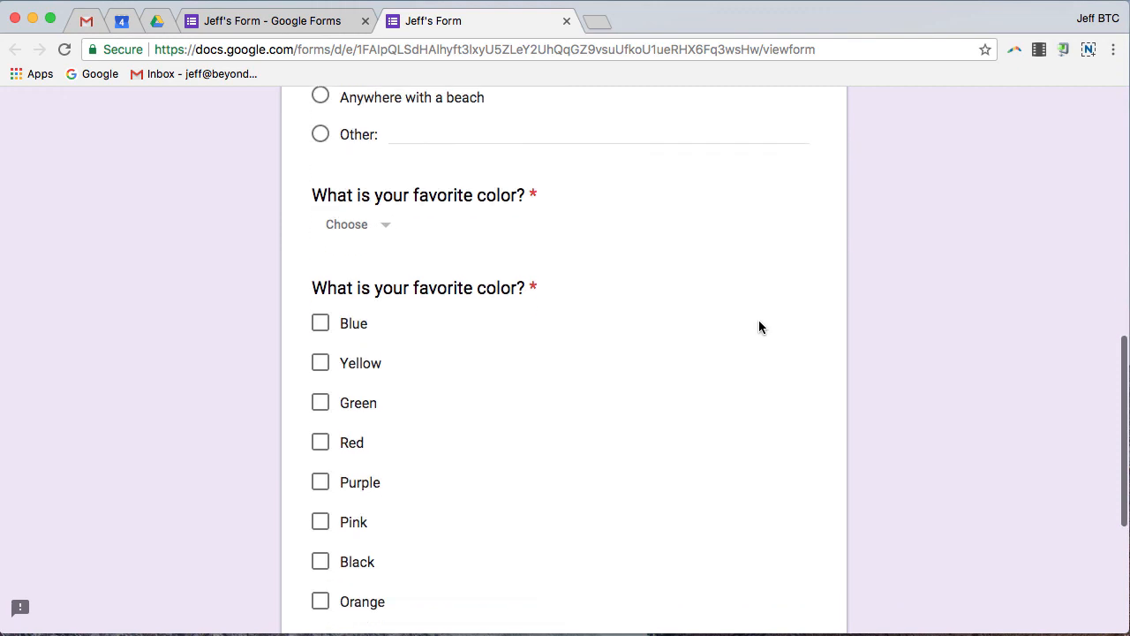
scroll(726, 270, "up", 5)
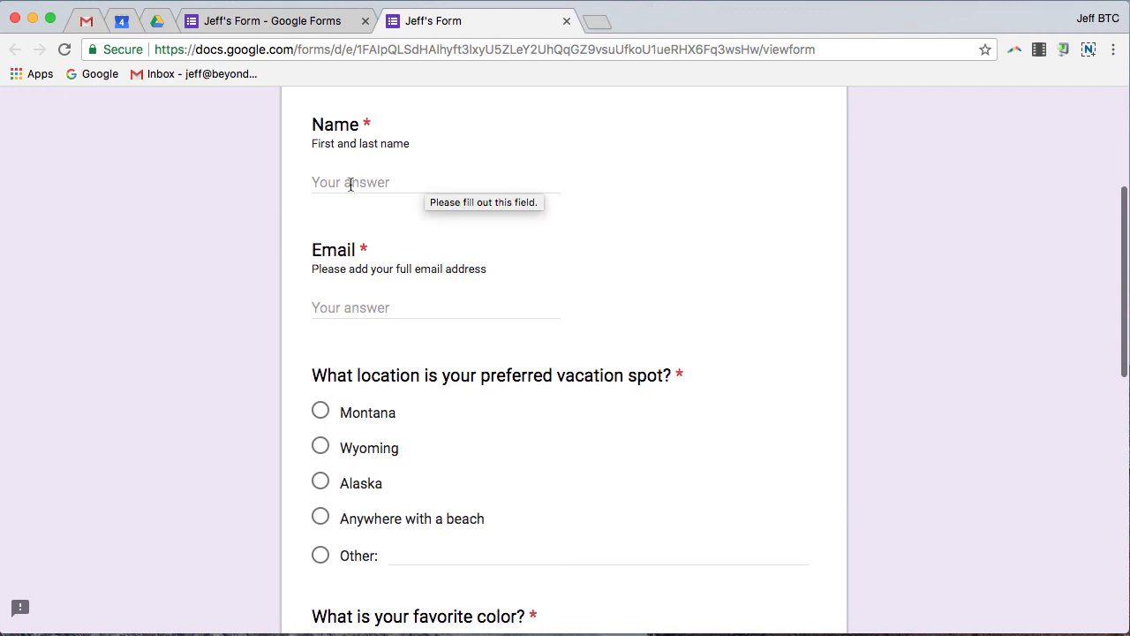
scroll(418, 399, "down", 1)
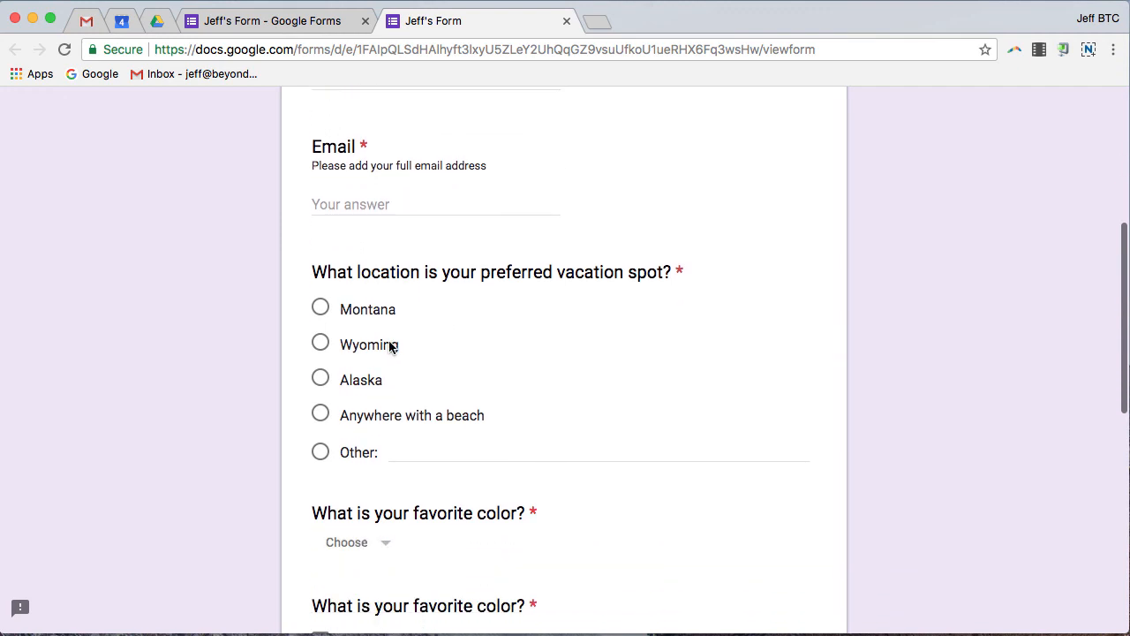
scroll(530, 365, "down", 2)
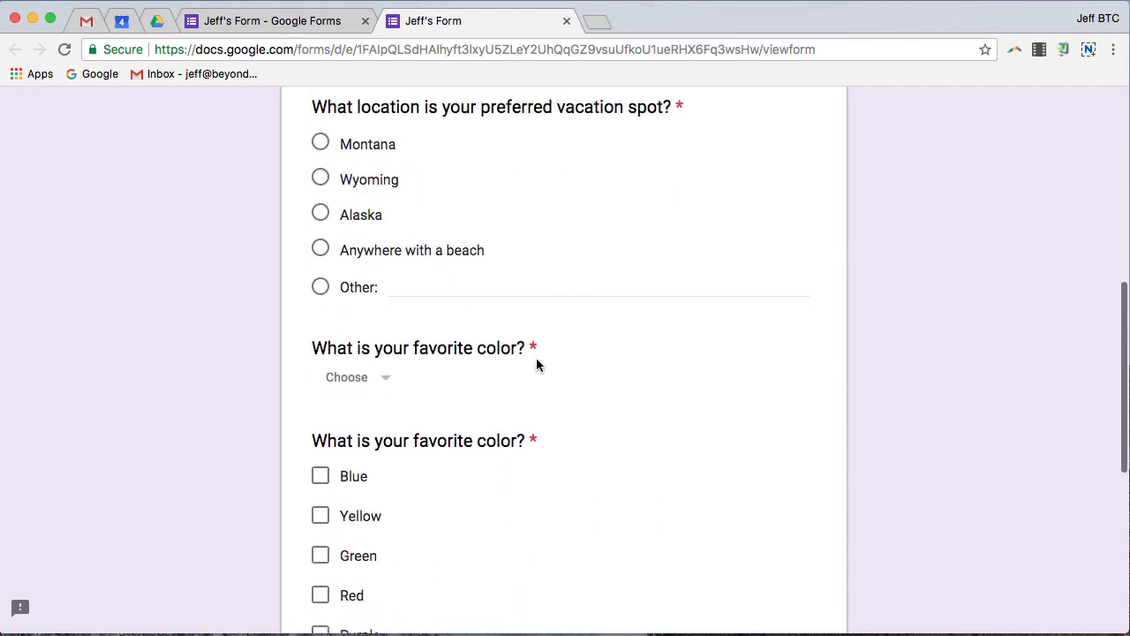
Step: View the choices of the favorite color dropdown without picking one, and select Green and Red in the checkbox question
left_click(386, 377)
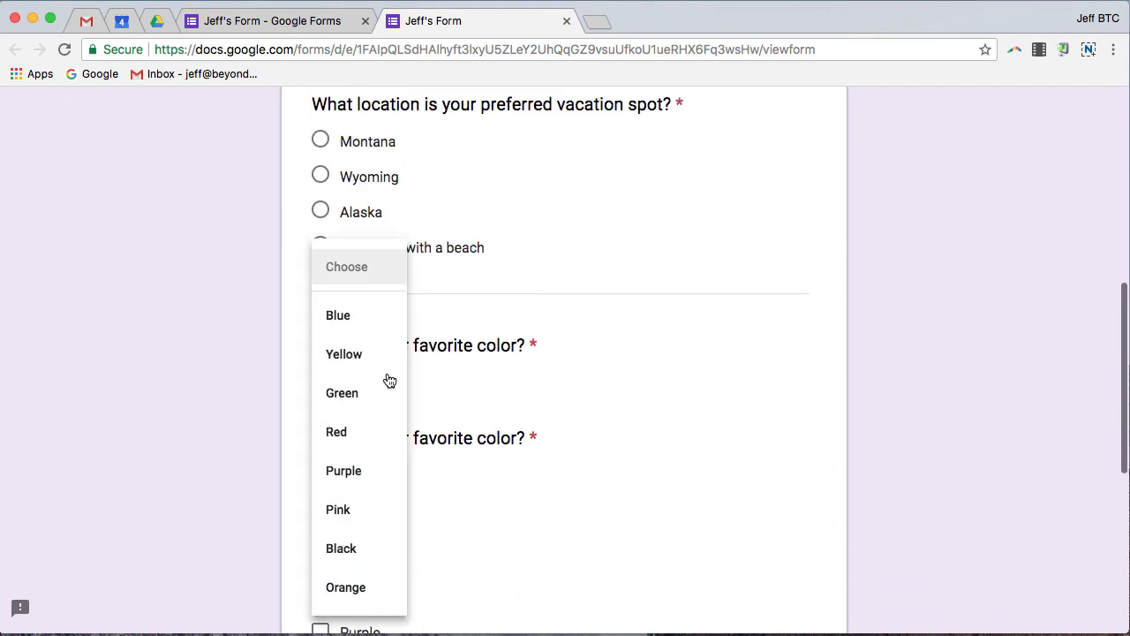
left_click(633, 317)
scroll(632, 318, "down", 3)
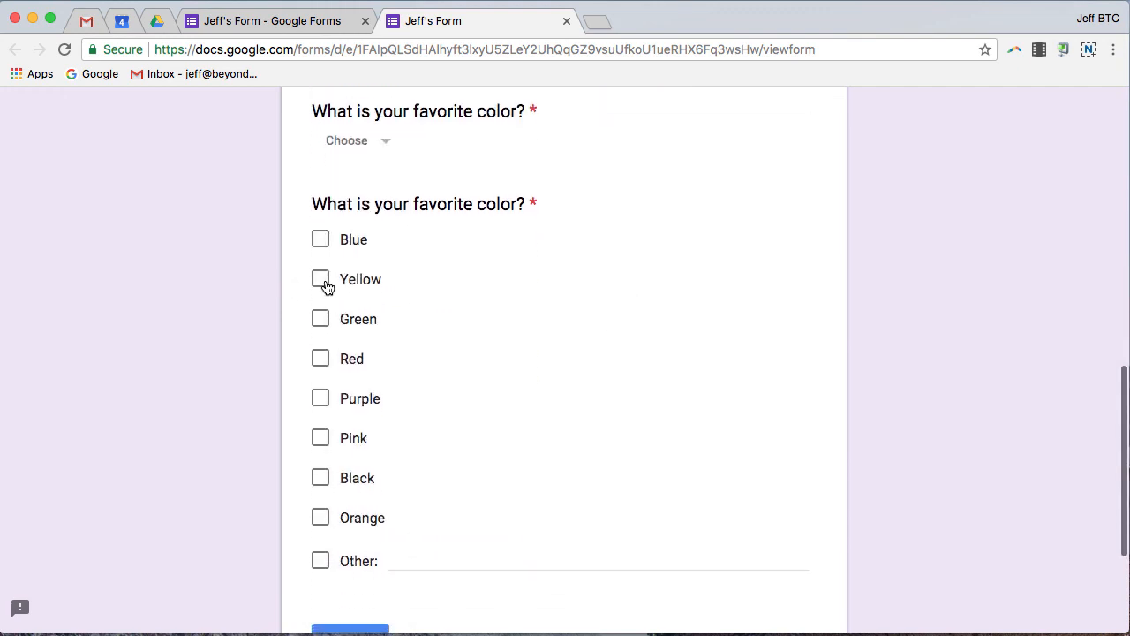
left_click(324, 319)
left_click(320, 357)
scroll(657, 360, "up", 15)
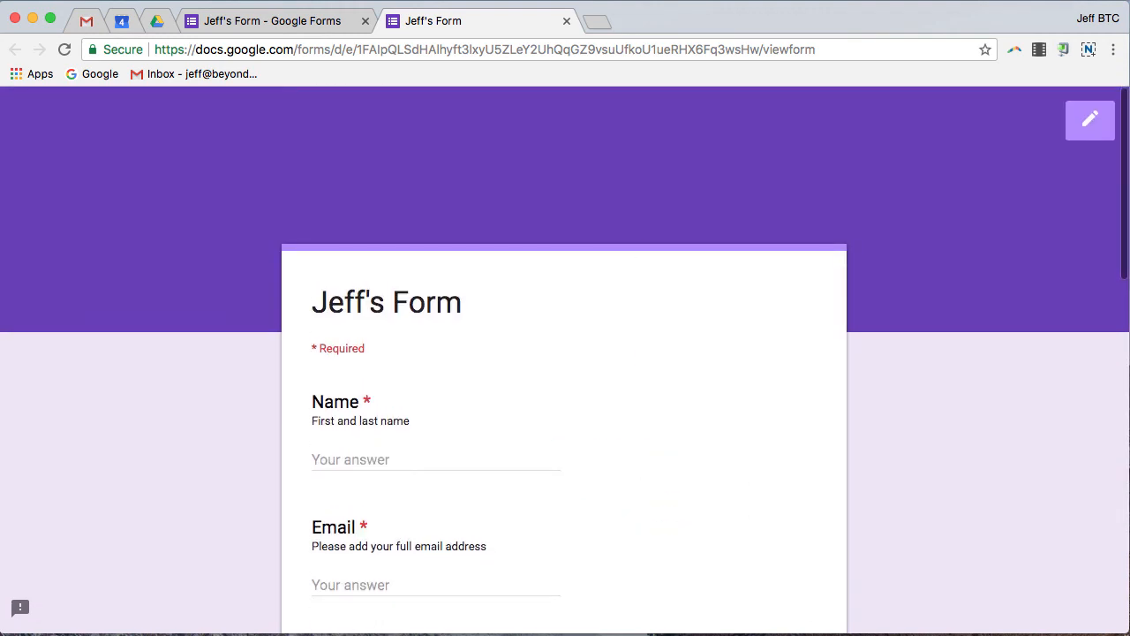